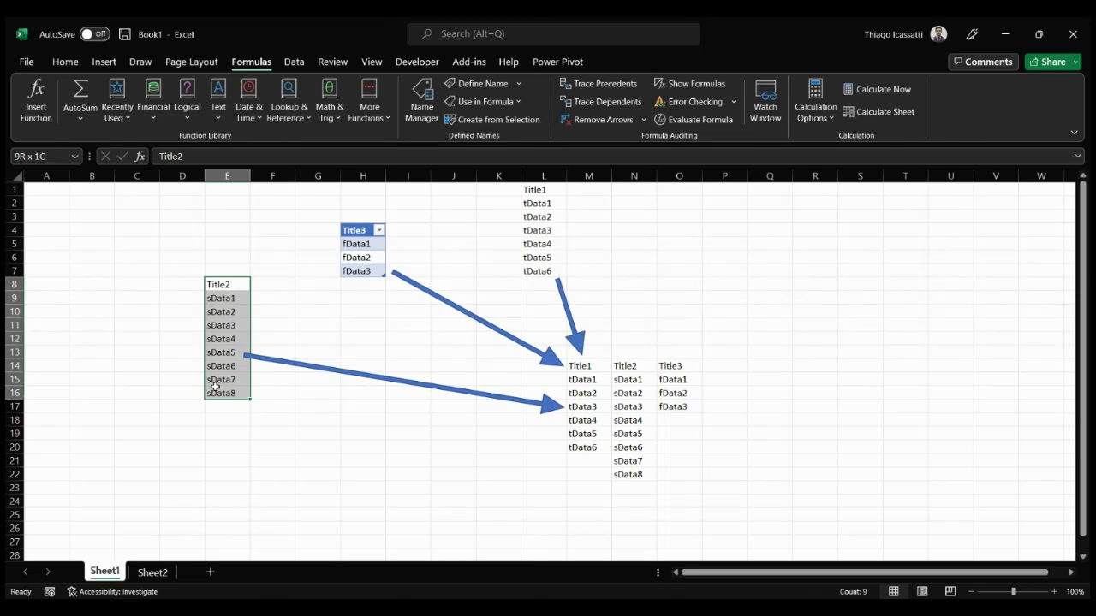
- Examine the combined formula in M14 and the named range covering E8:E16
left_click(589, 368)
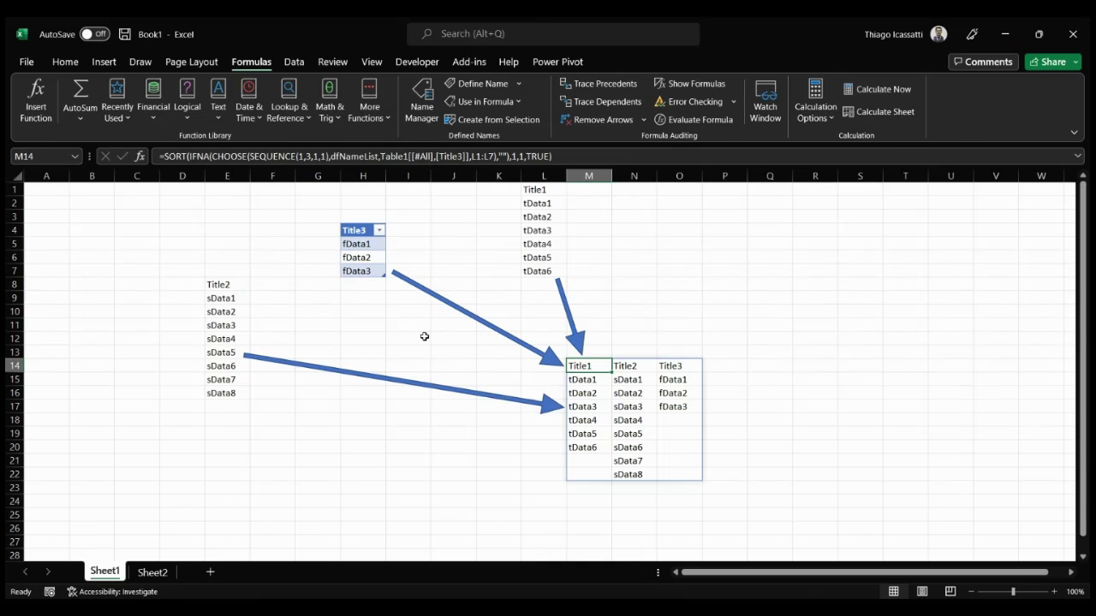
left_click(227, 284)
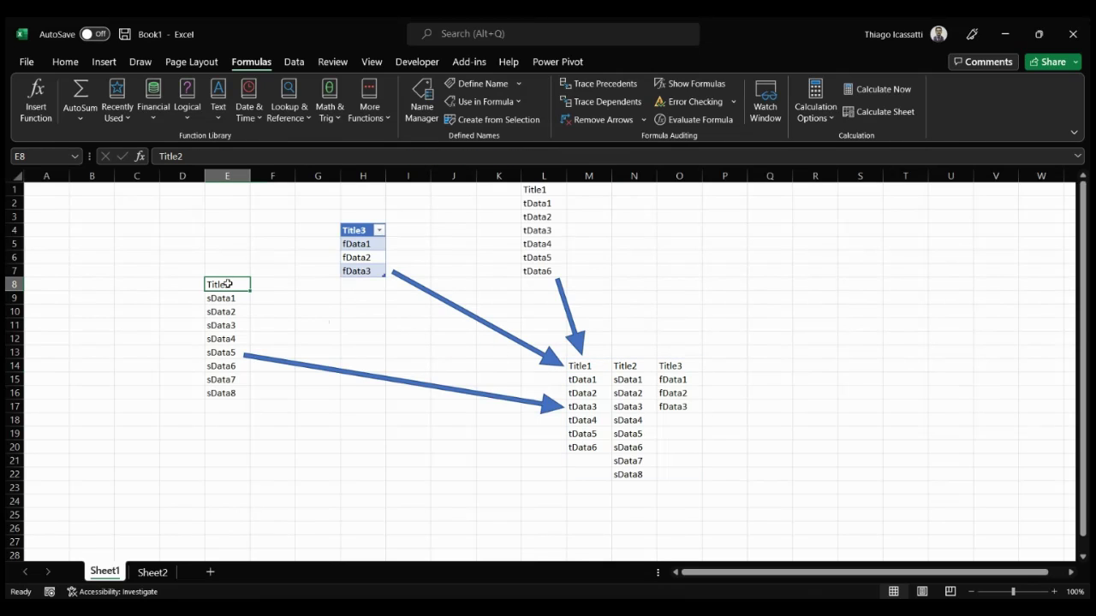
left_click_drag(228, 283, 224, 389)
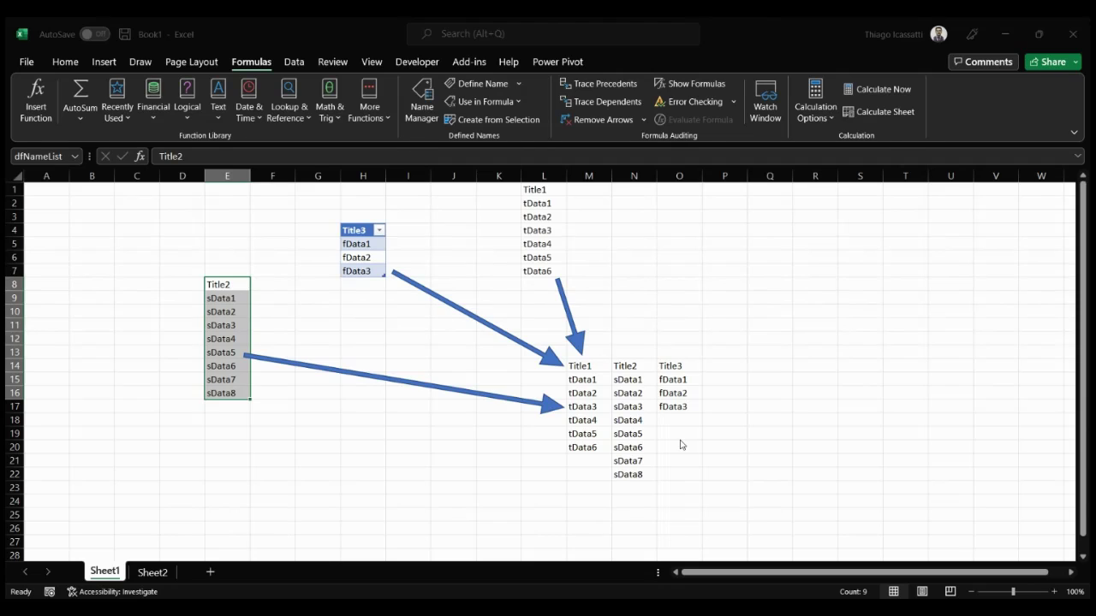
key("Tab")
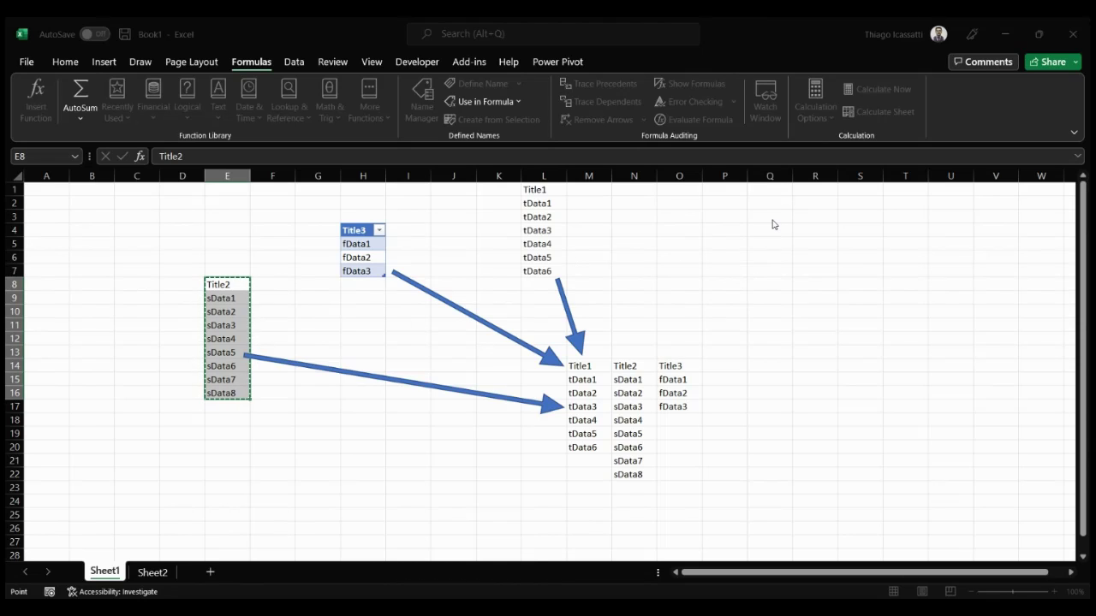
key("Tab")
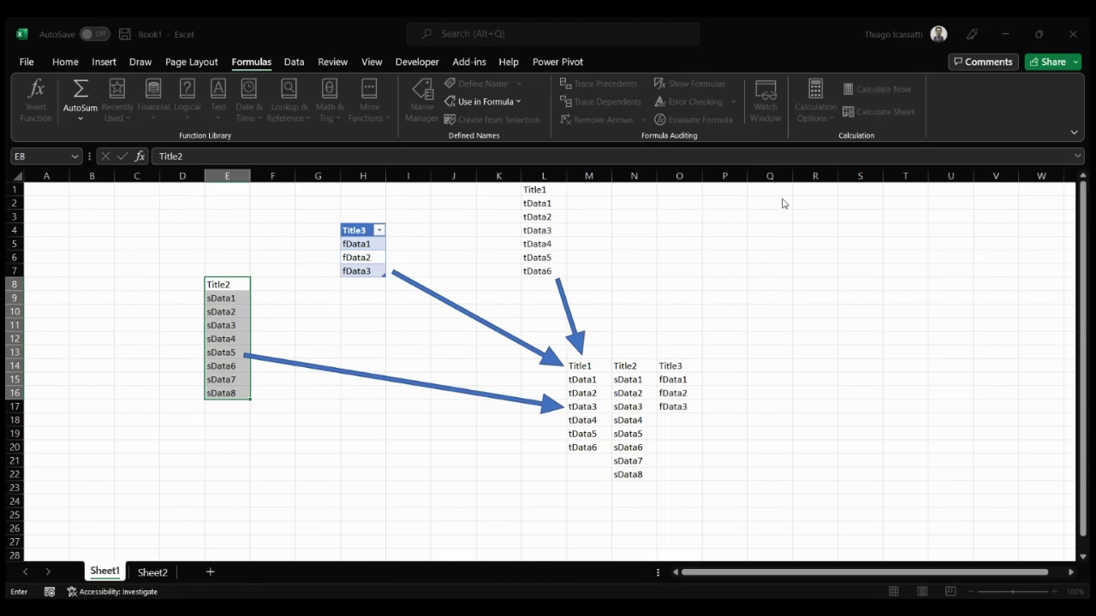
- Enter the formula =dfNameList in S11 to spill the named list there
left_click(847, 332)
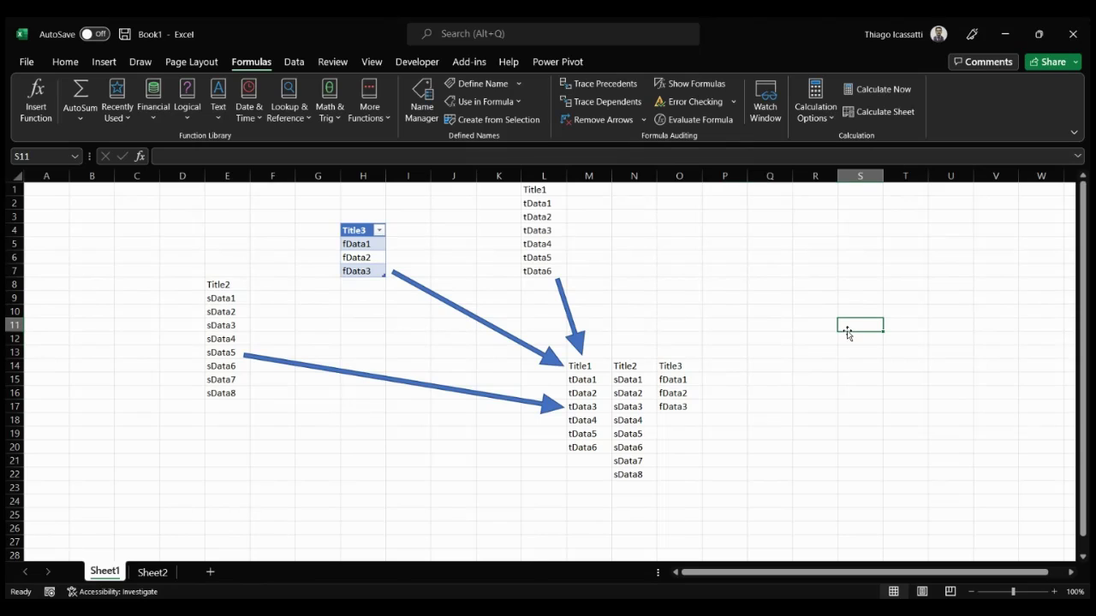
type("=dfNameList")
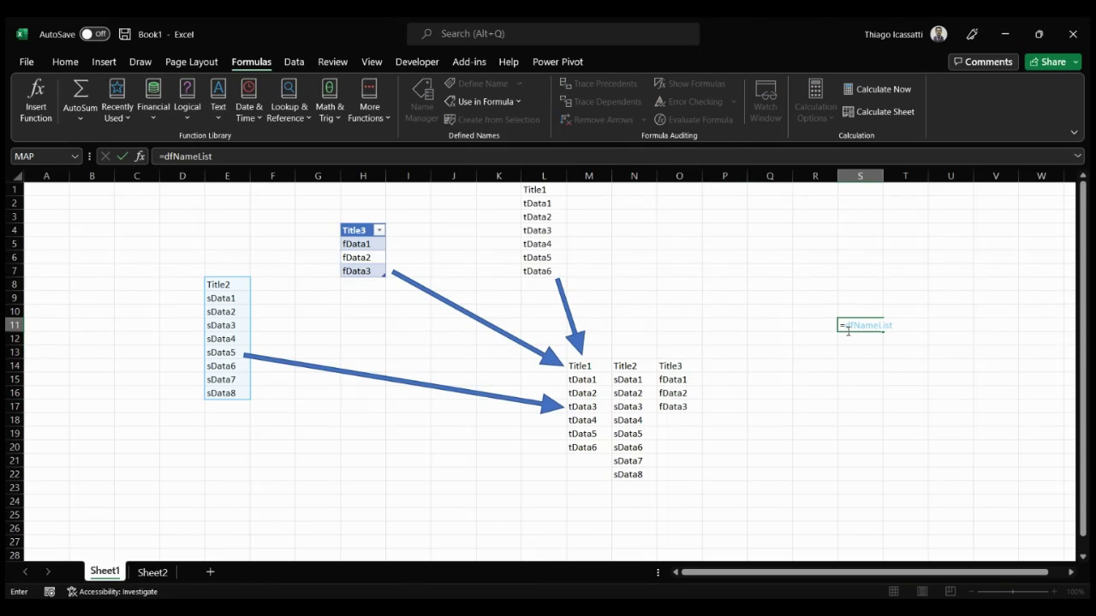
key("Return")
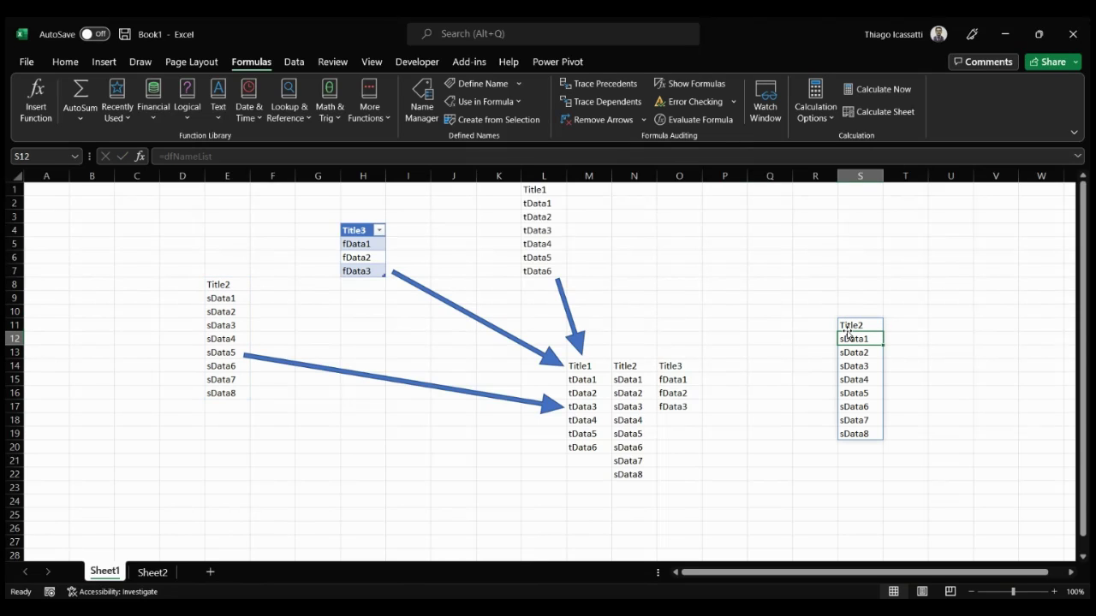
- In T11, enter a formula referencing the whole Title3 table column including its header, =Table1[[#All],[Title3]]
key("Up")
key("Right")
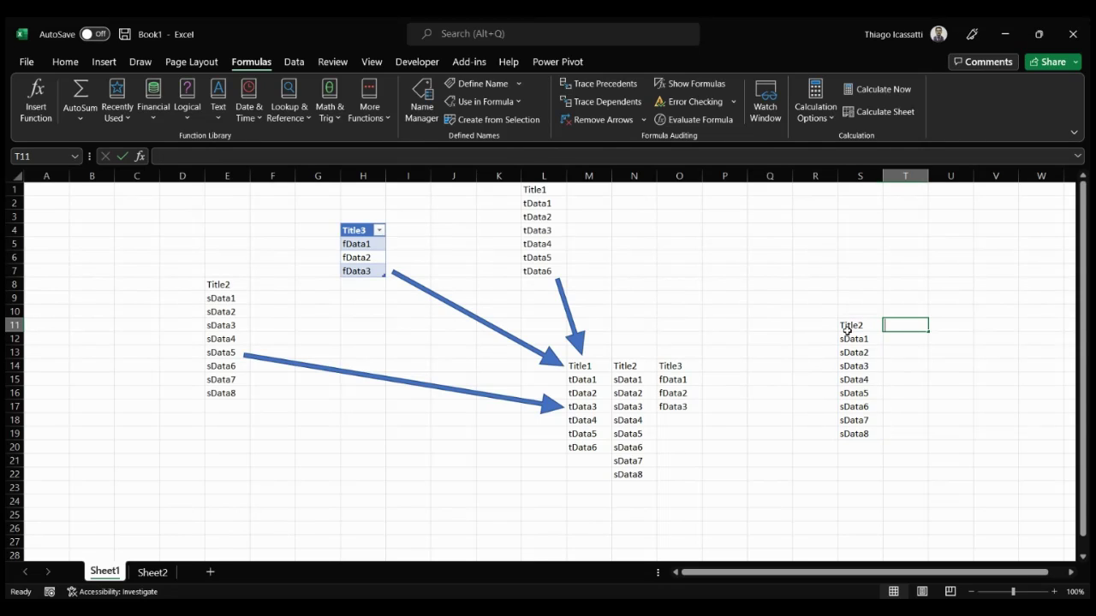
type("=")
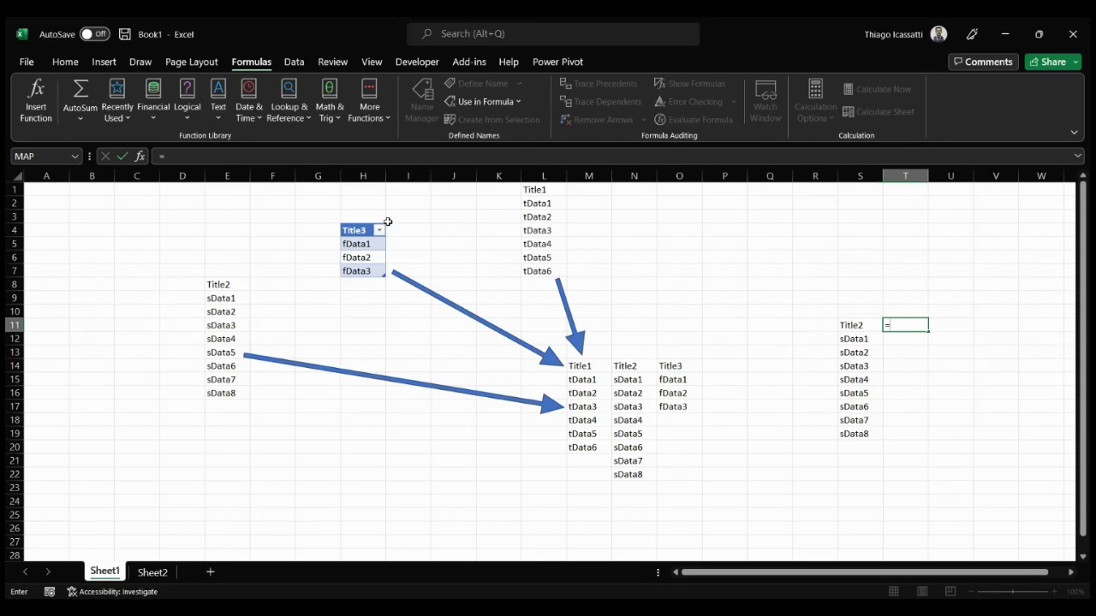
left_click(362, 223)
left_click(361, 222)
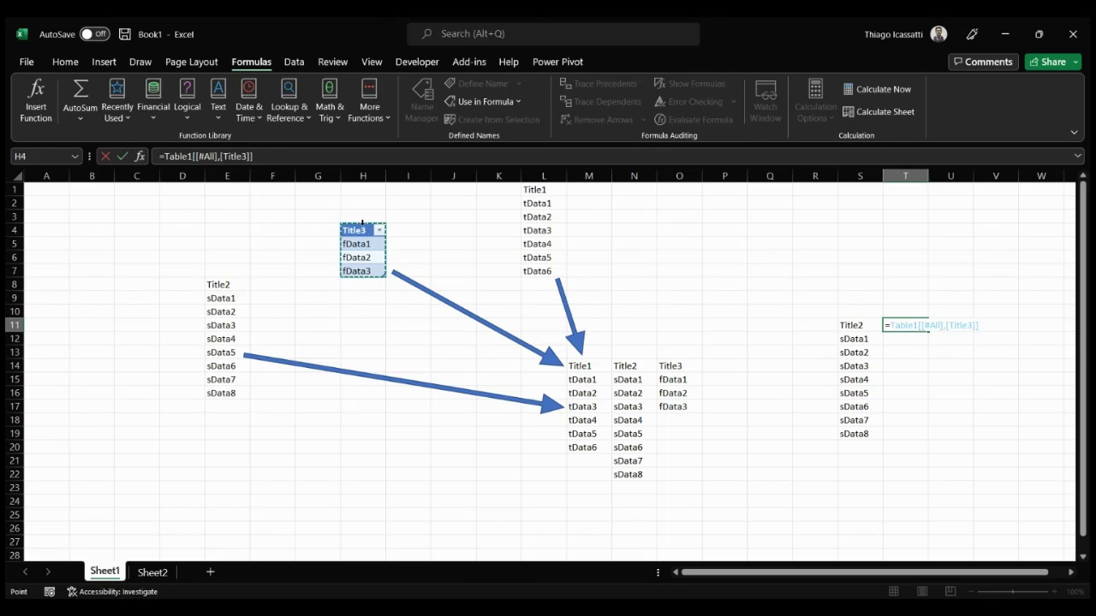
key("Return")
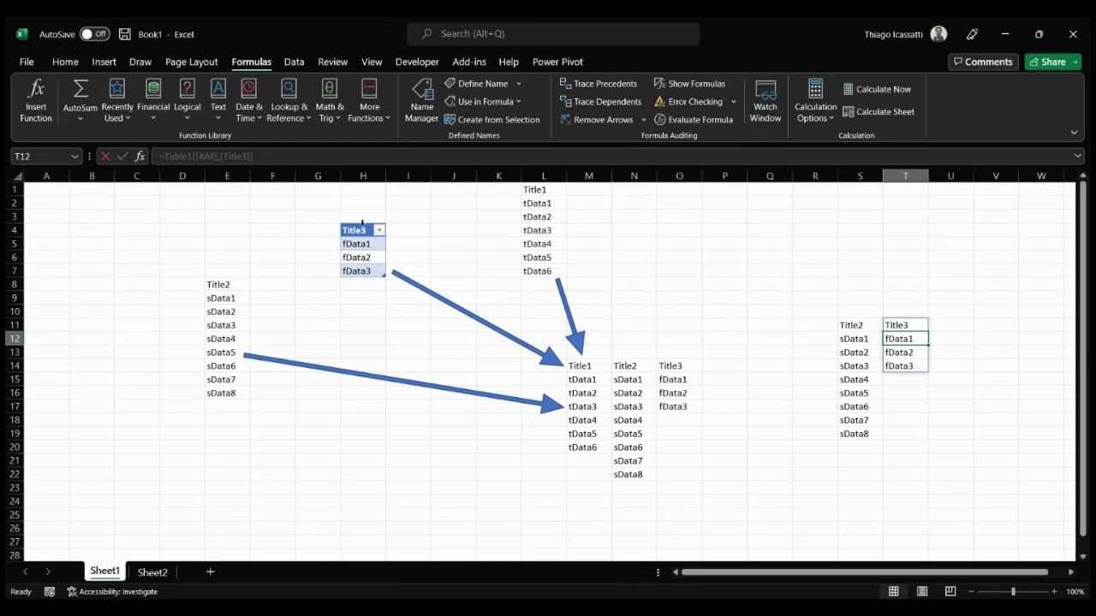
- Enter the formula =L1:L7 in U11 to spill the Title1 list by plain range reference
left_click(964, 322)
type("=")
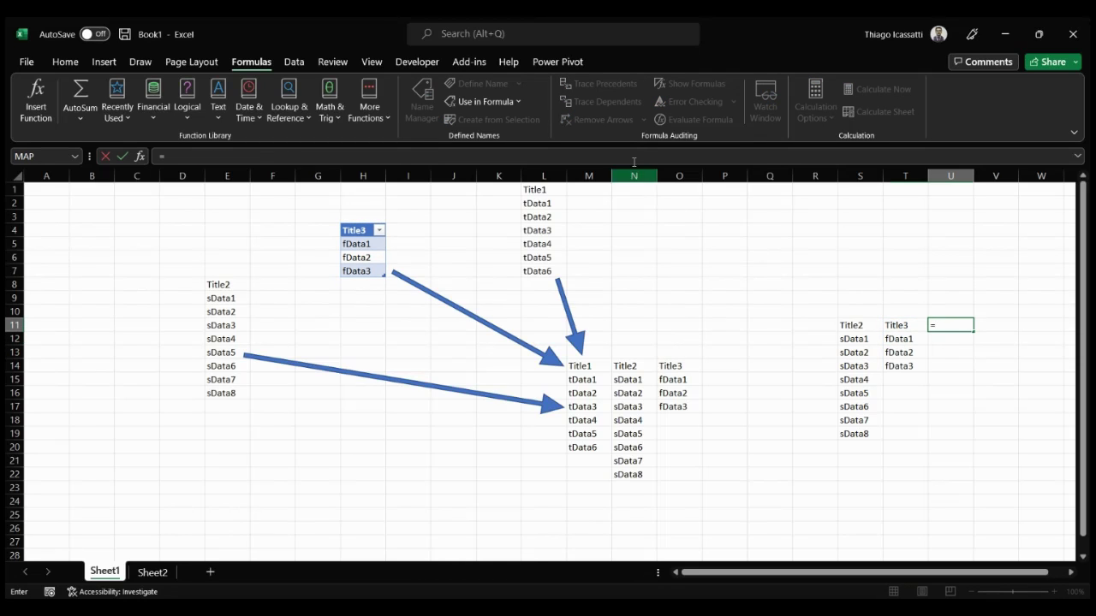
left_click_drag(542, 190, 542, 267)
key("Return")
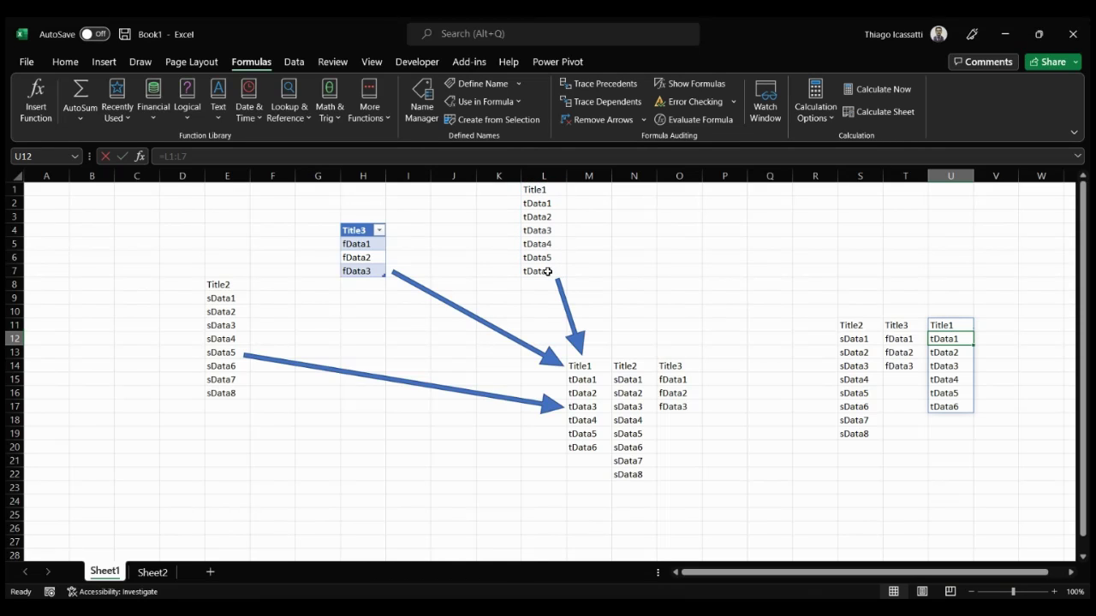
- Examine and compare the spilled lists and their source formulas in S11, T11 and U11
left_click_drag(865, 325, 948, 433)
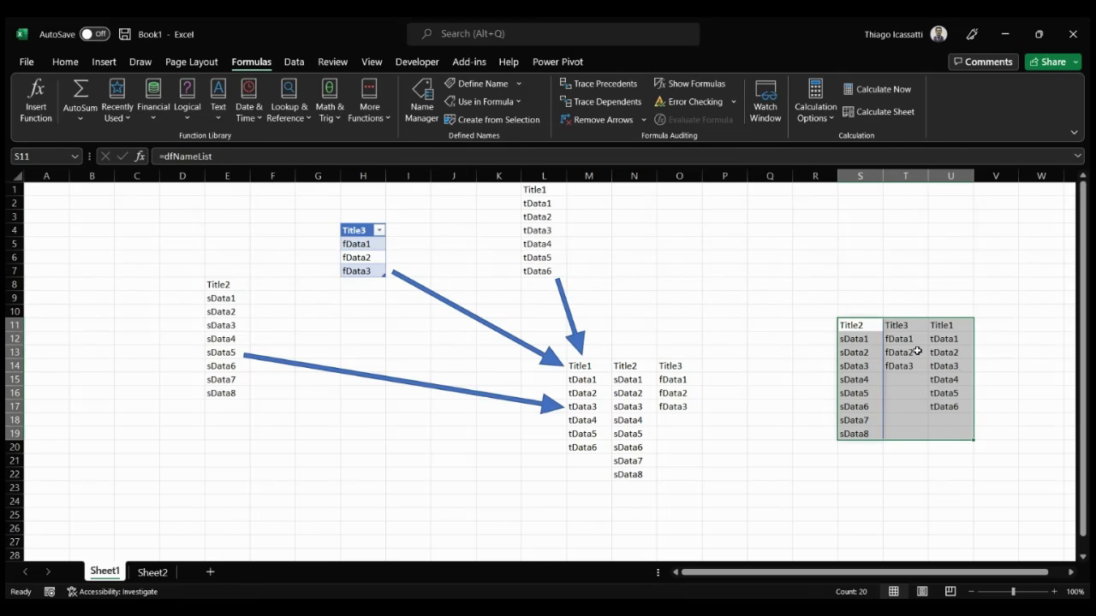
left_click(891, 327)
left_click(872, 326)
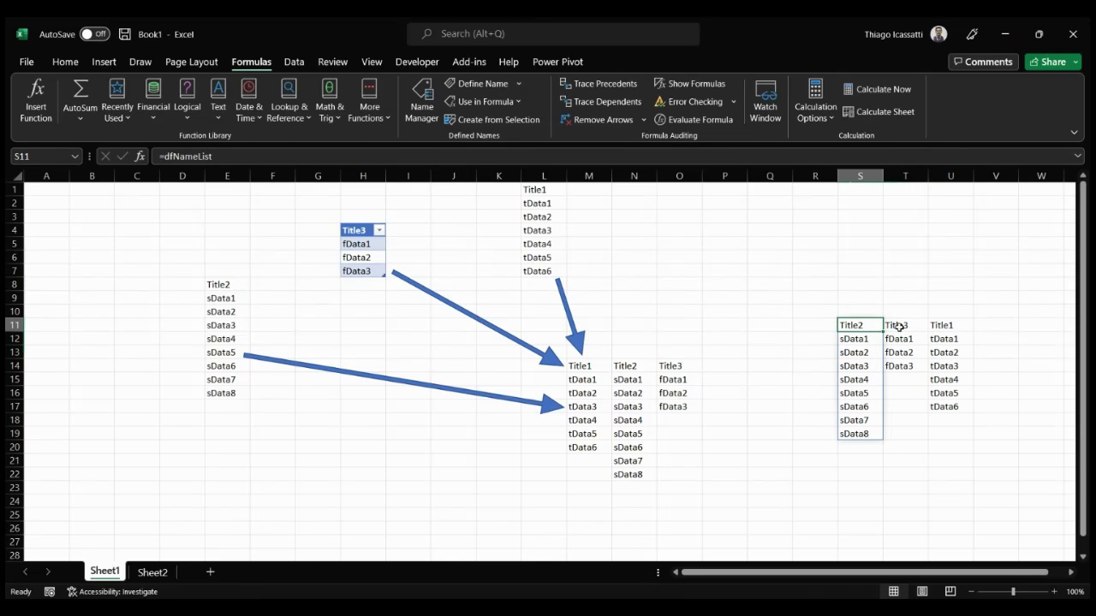
left_click(898, 326)
left_click(939, 326)
left_click(865, 324)
left_click(913, 325)
left_click(865, 325)
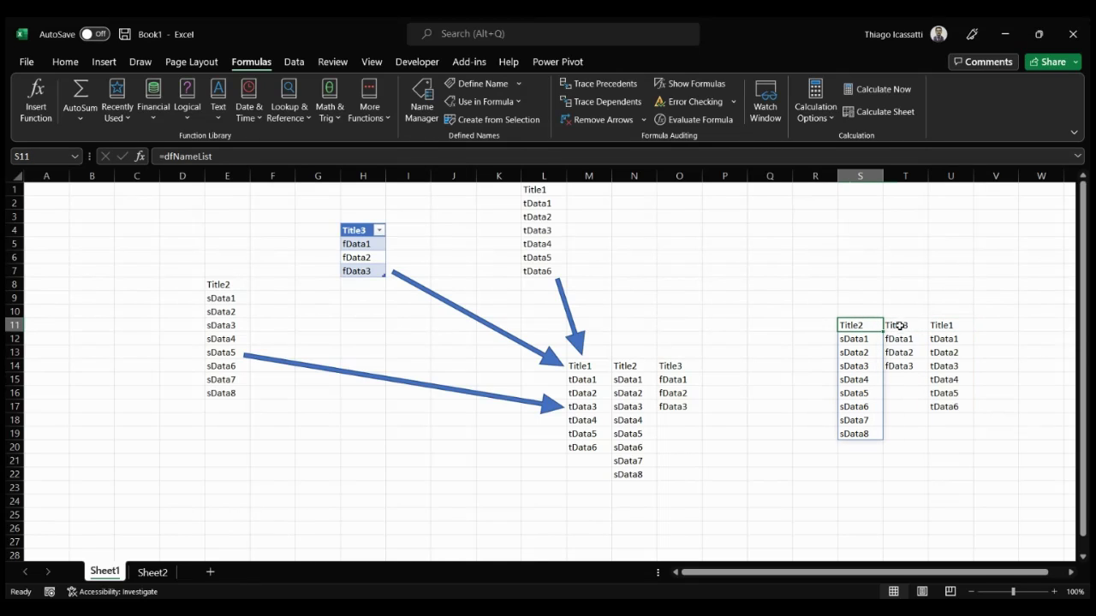
left_click(945, 324)
left_click(895, 323)
left_click(856, 324)
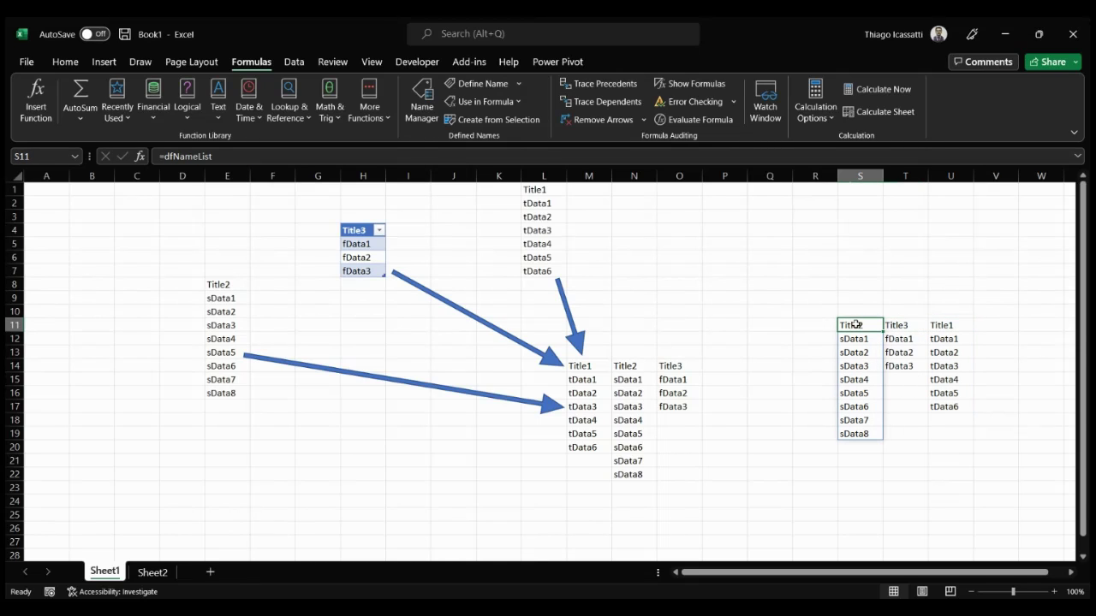
- Delete the spilled Title1 and Title3 formulas from U11 and T11
left_click(947, 325)
key("Delete")
key("Left")
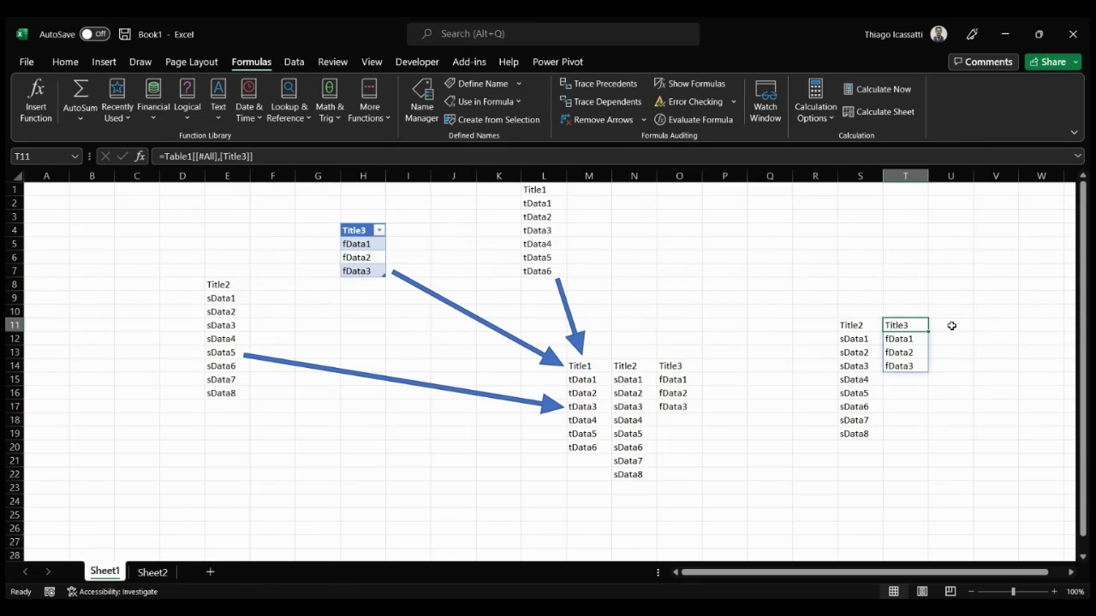
key("Delete")
- Inspect the named-range reference in the S11 formula without changing it
left_click(868, 323)
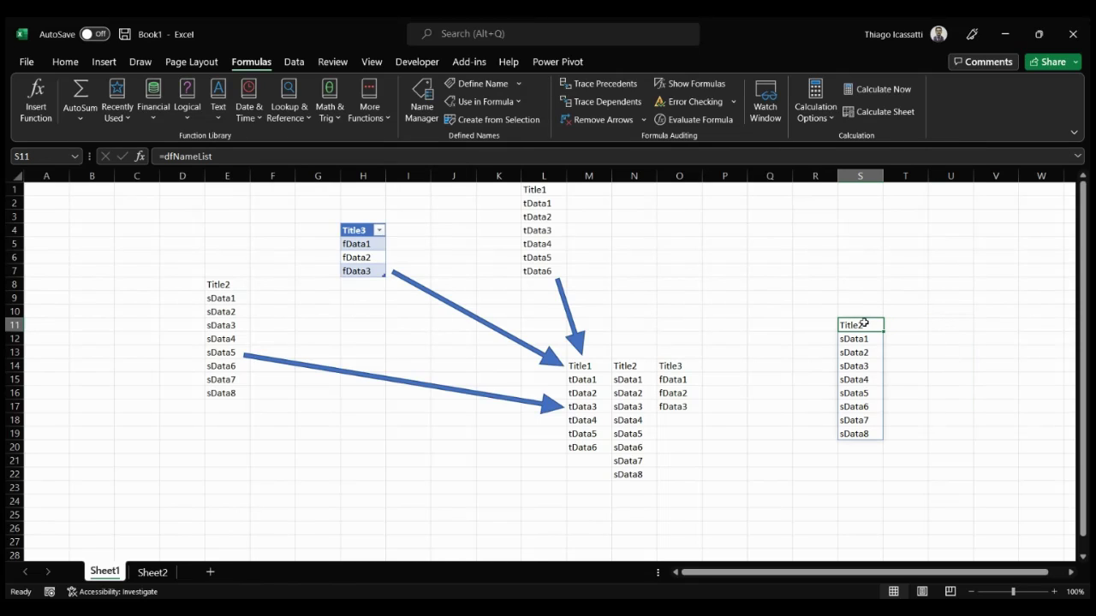
left_click(166, 156)
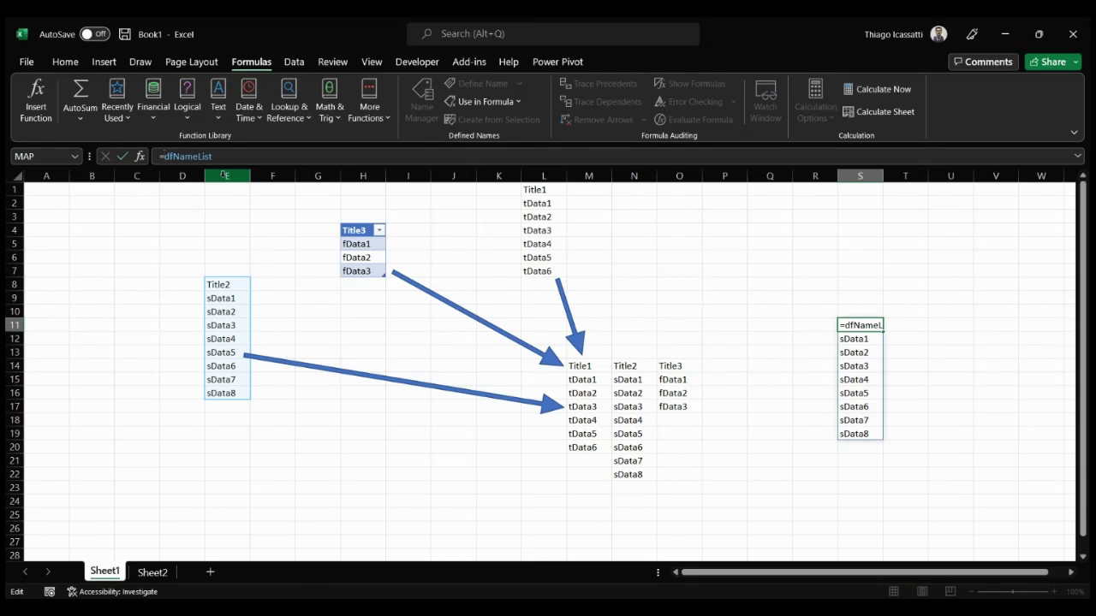
key("Return")
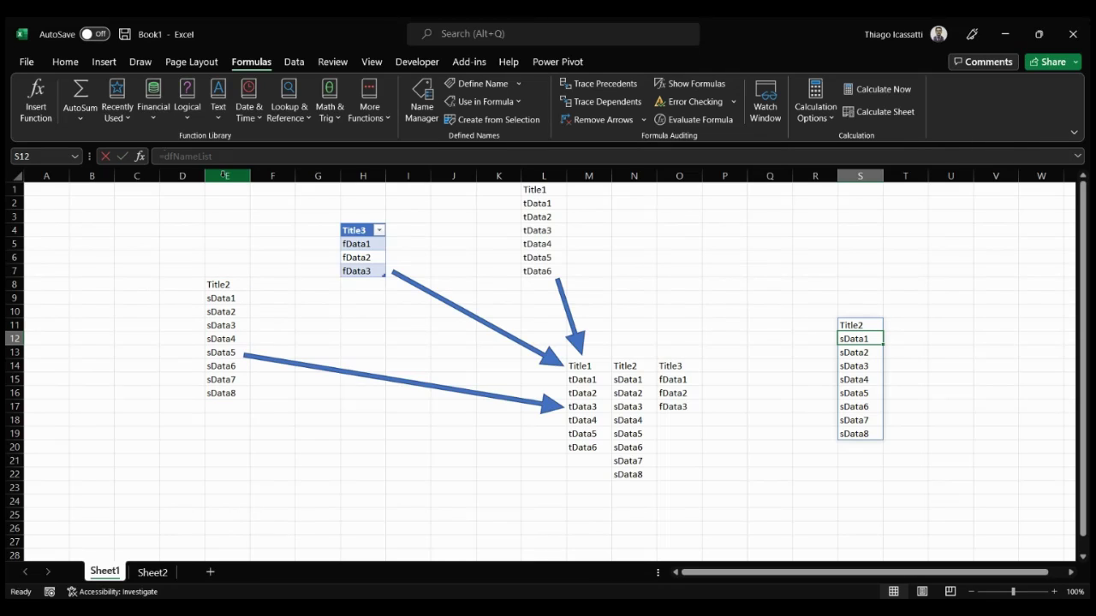
- On Sheet2, check the array notation in E8 and start an array constant in H10 with empty braces, ={}
left_click(153, 572)
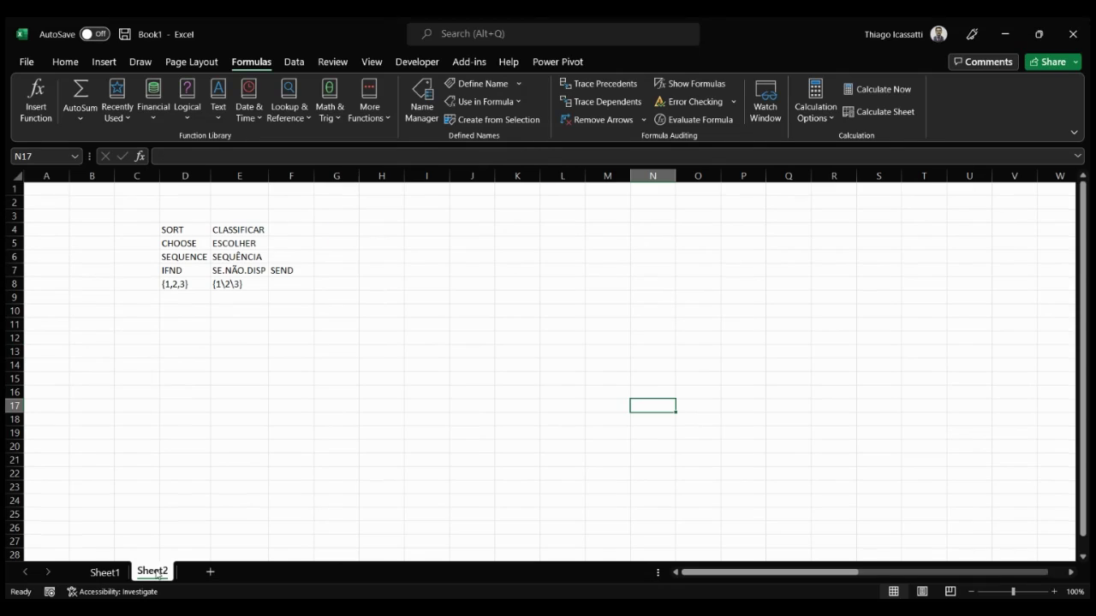
left_click(241, 283)
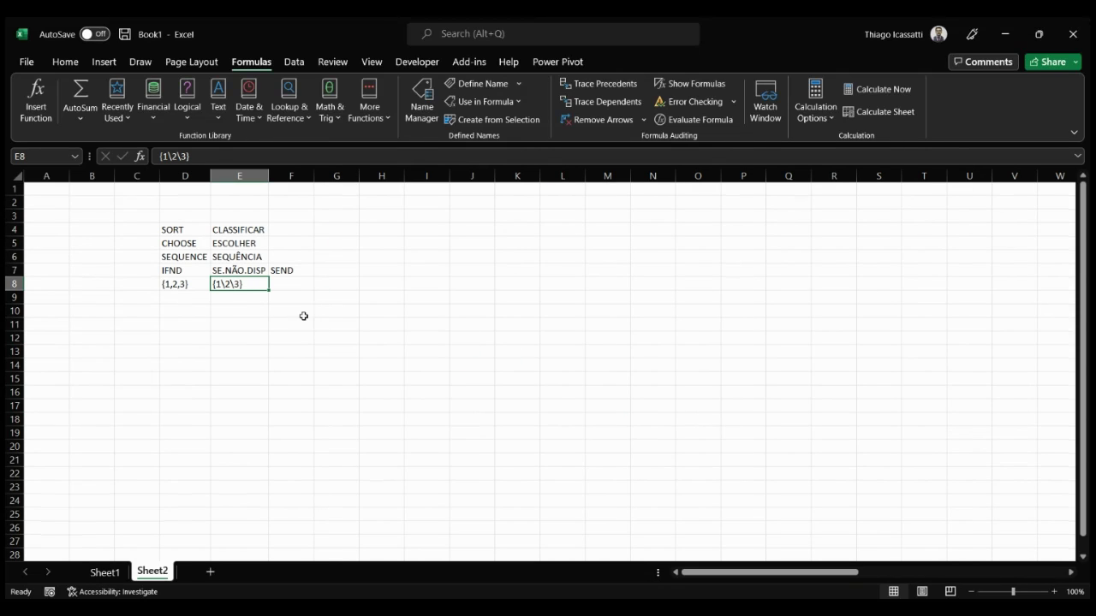
left_click(388, 316)
type("=")
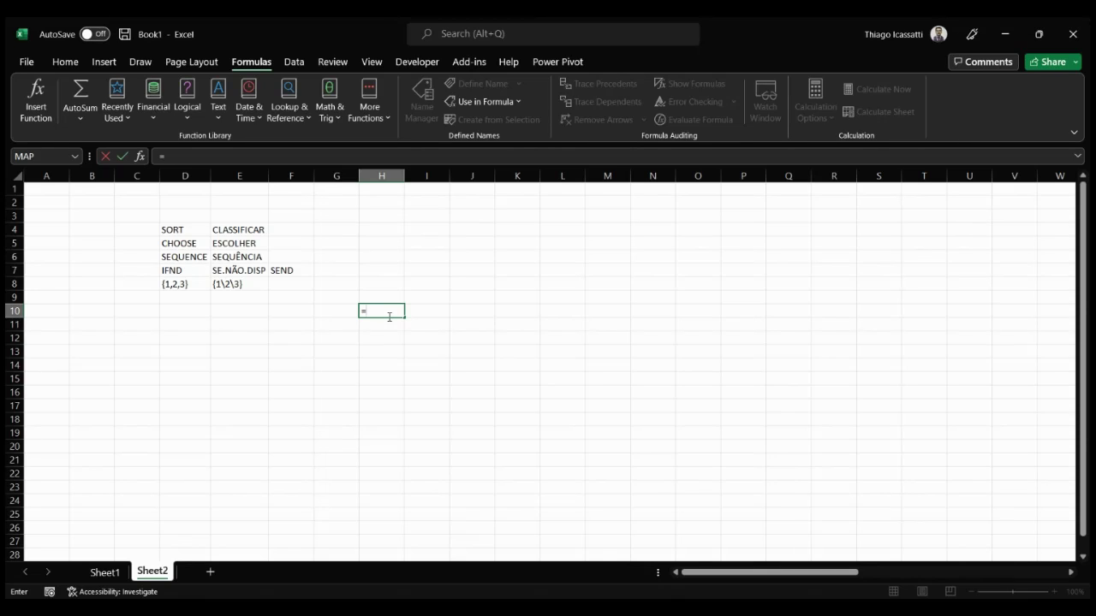
type("{}")
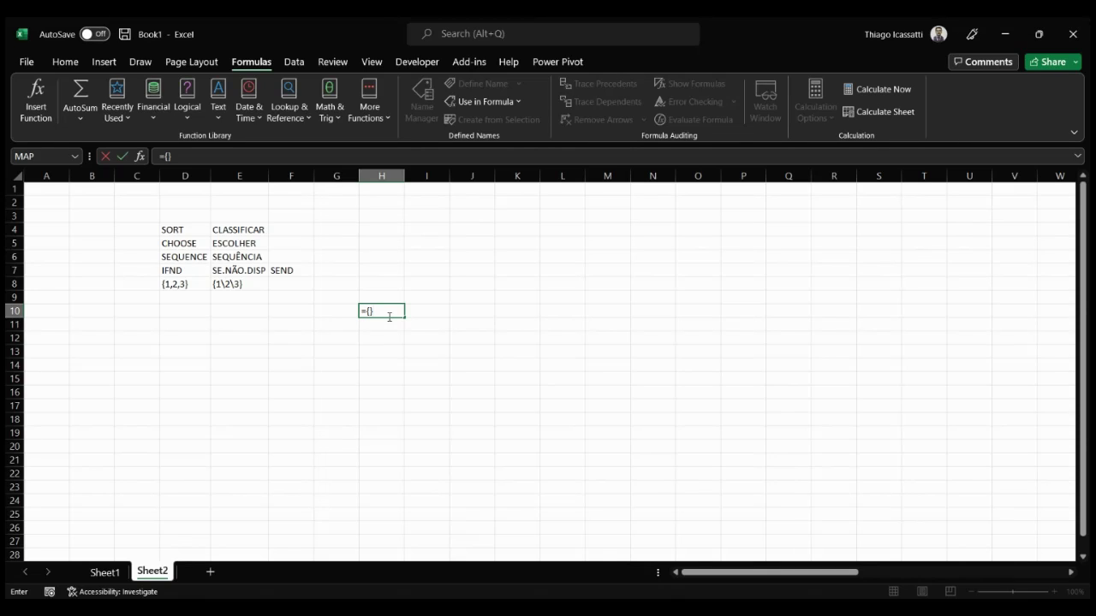
key("Return")
key("Return")
- Fill the braces in H10 with "nome1" and "nome2", separated by a backslash
type("\"nomes")
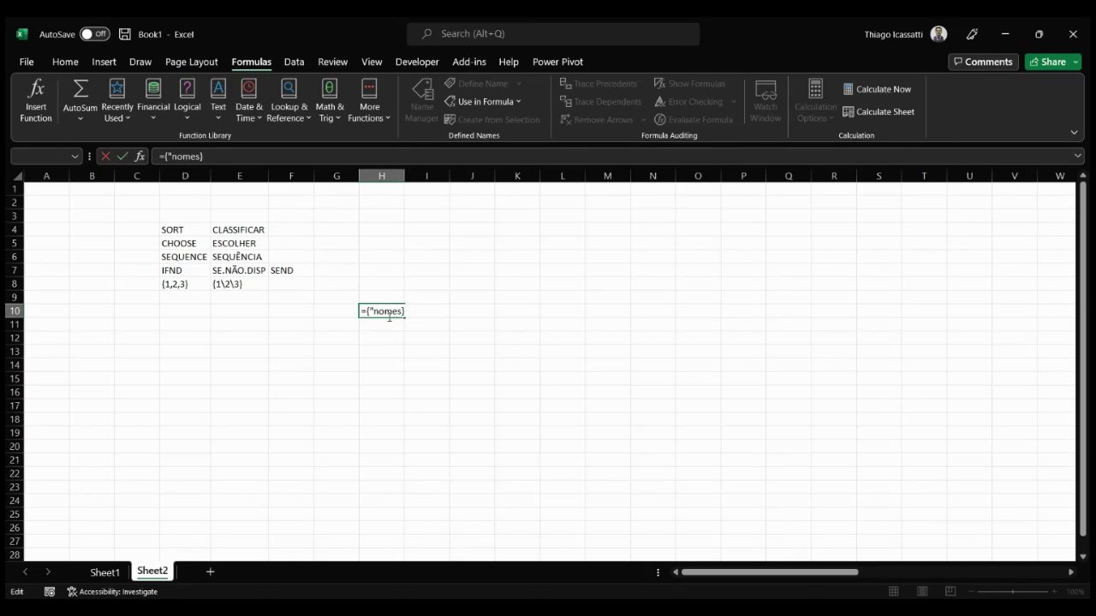
key("BackSpace")
type("1\"\\\"No")
key("BackSpace")
key("BackSpace")
type("nome2\"")
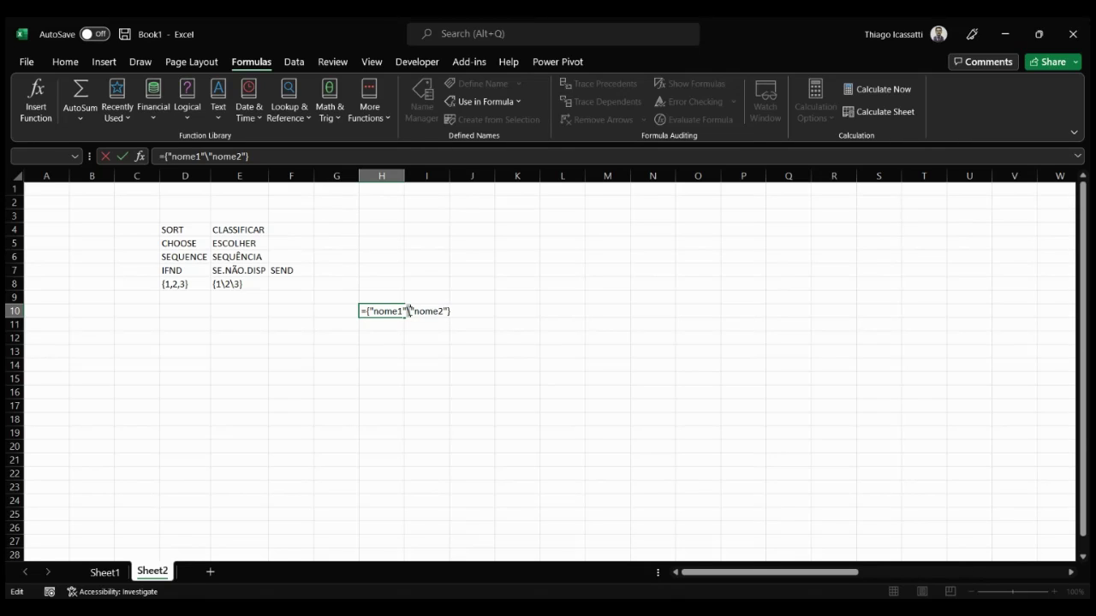
- Replace the backslash separator in the H10 array with a comma and enter the formula ={"nome1","nome2"}
left_click(409, 310)
key("Home")
key("Right")
key("shift+End")
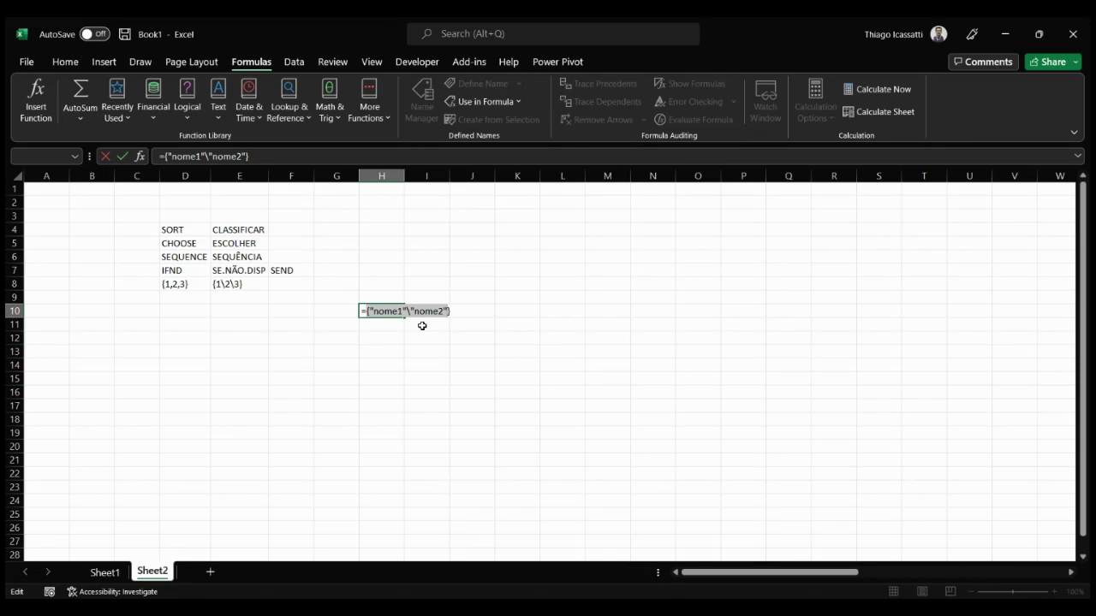
left_click(409, 310)
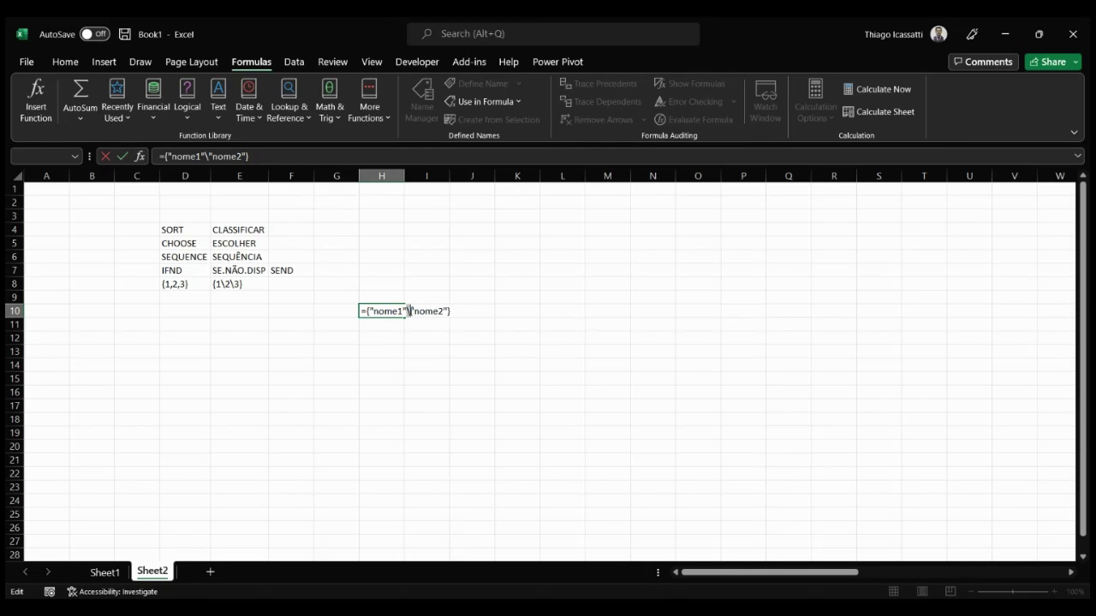
key("BackSpace")
type(",")
key("Return")
key("Up")
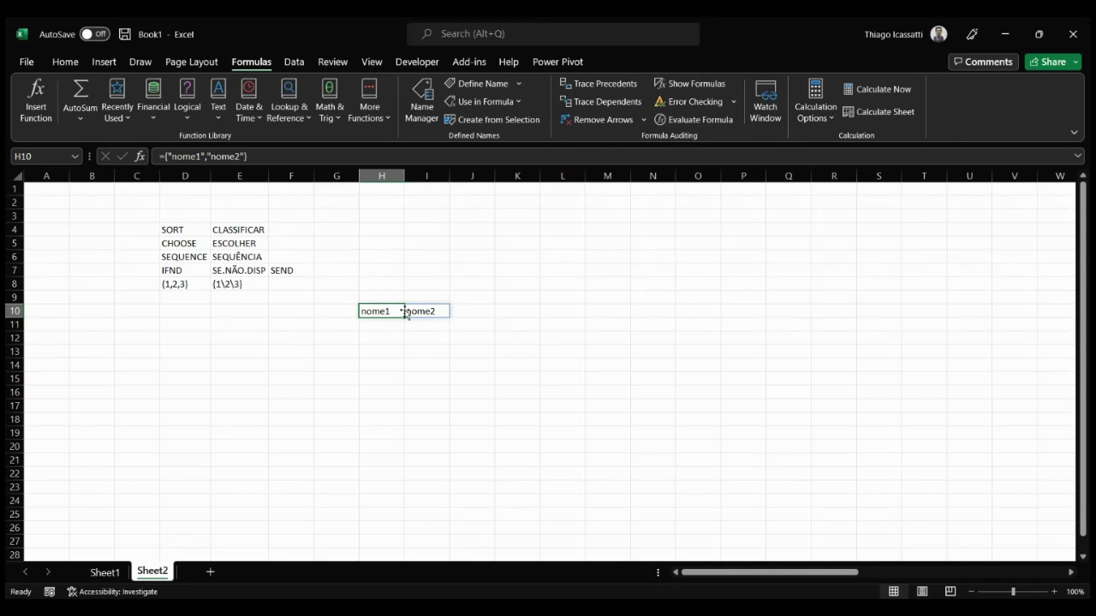
- Replace the text items in the H10 array with numbers, giving ={1,2}, and select the spilled range H10:I10
left_click_drag(169, 157, 208, 157)
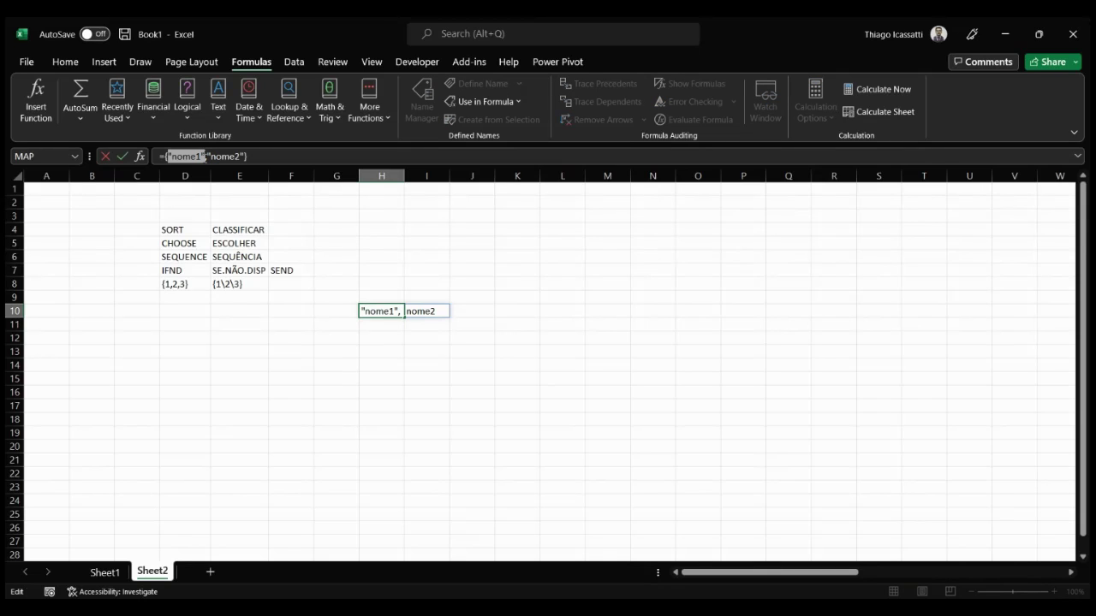
type("1")
left_click_drag(174, 157, 212, 157)
type("2")
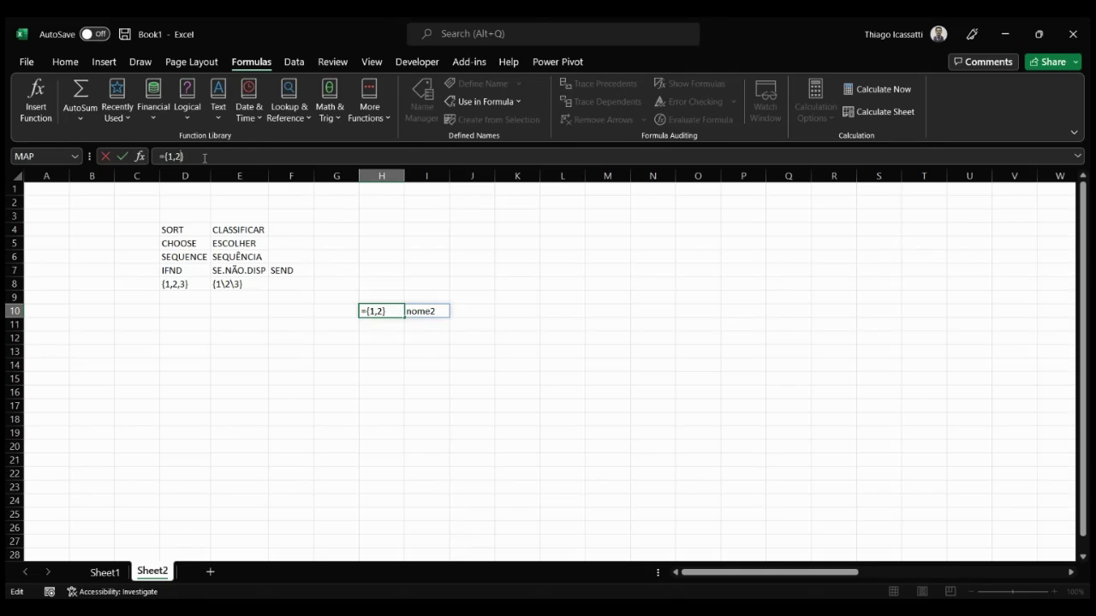
key("Return")
key("Up")
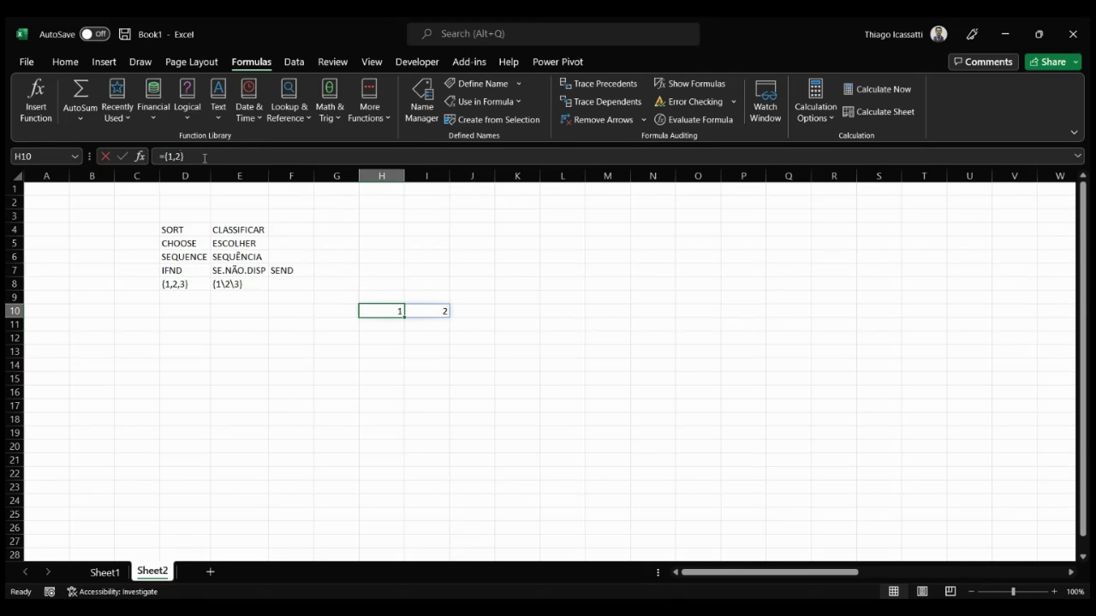
key("shift+Right")
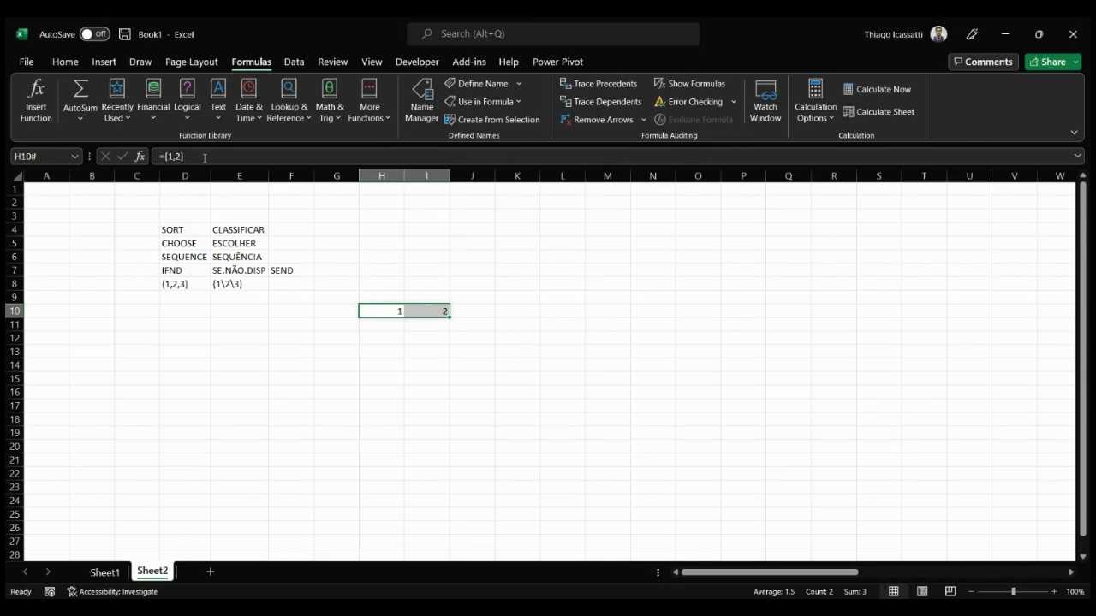
- Examine how the array constant spills horizontally across H10 and I10, checking the formula shown for each cell
key("Right")
key("Right")
key("Right")
key("Right")
key("Right")
key("Right")
key("Right")
key("Right")
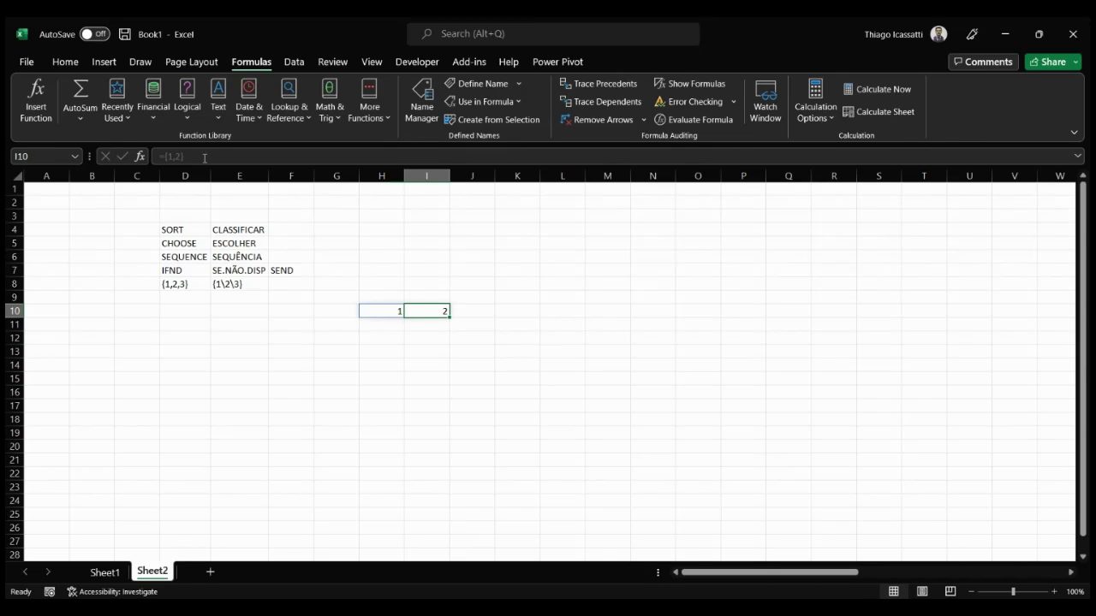
key("Left")
key("Left")
key("Left")
key("Left")
key("Left")
key("Left")
key("Left")
key("Left")
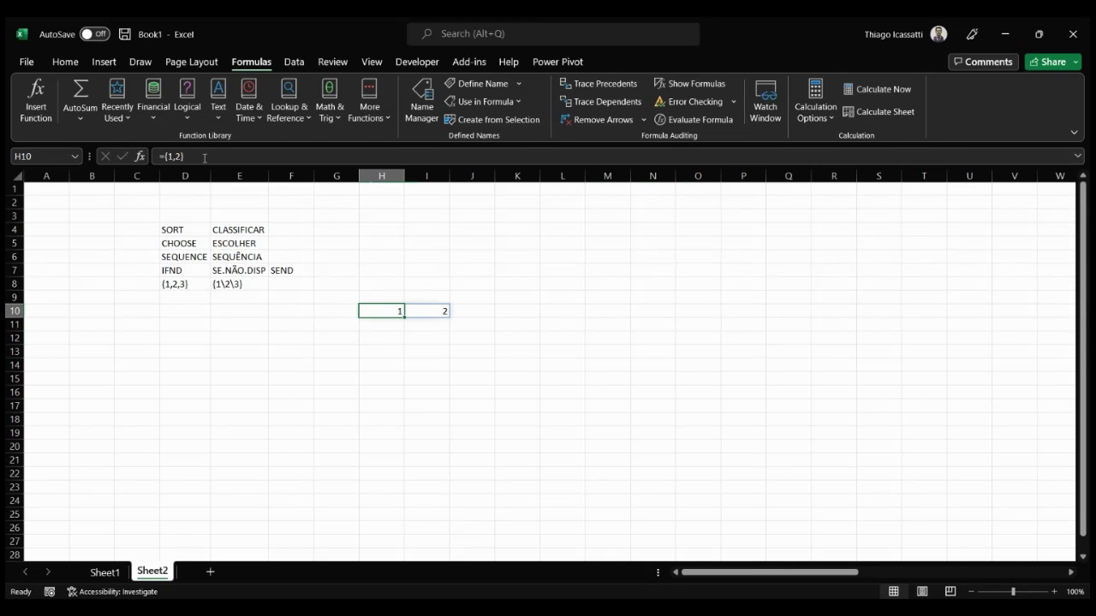
- Wrap the array constant in H10 in TRANSPOSE and enter the formula =TRANSPOSE({1,2})
left_click(173, 153)
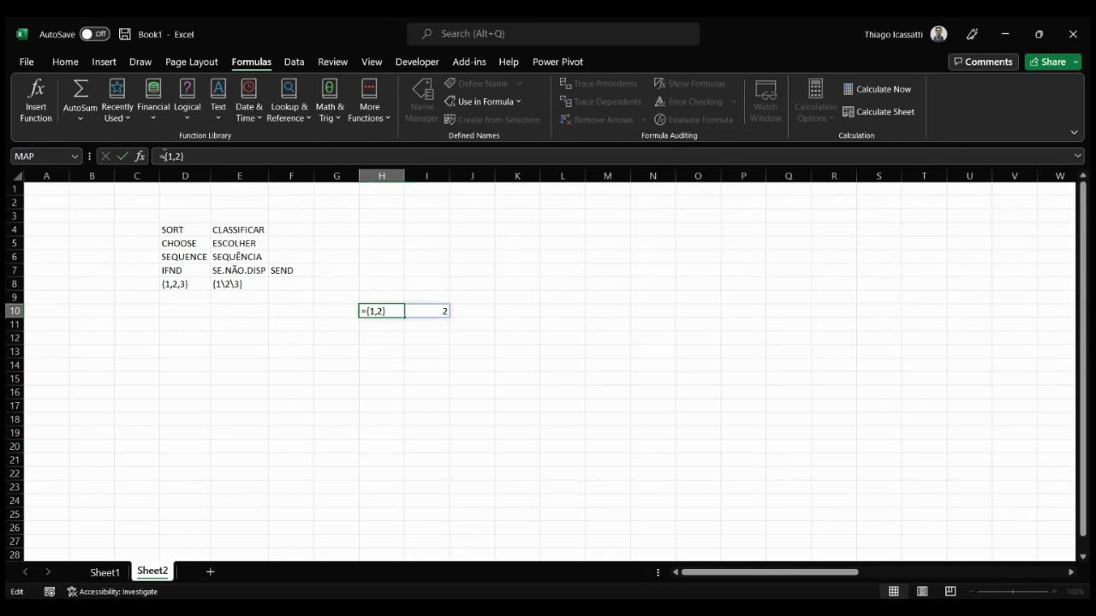
type("tra")
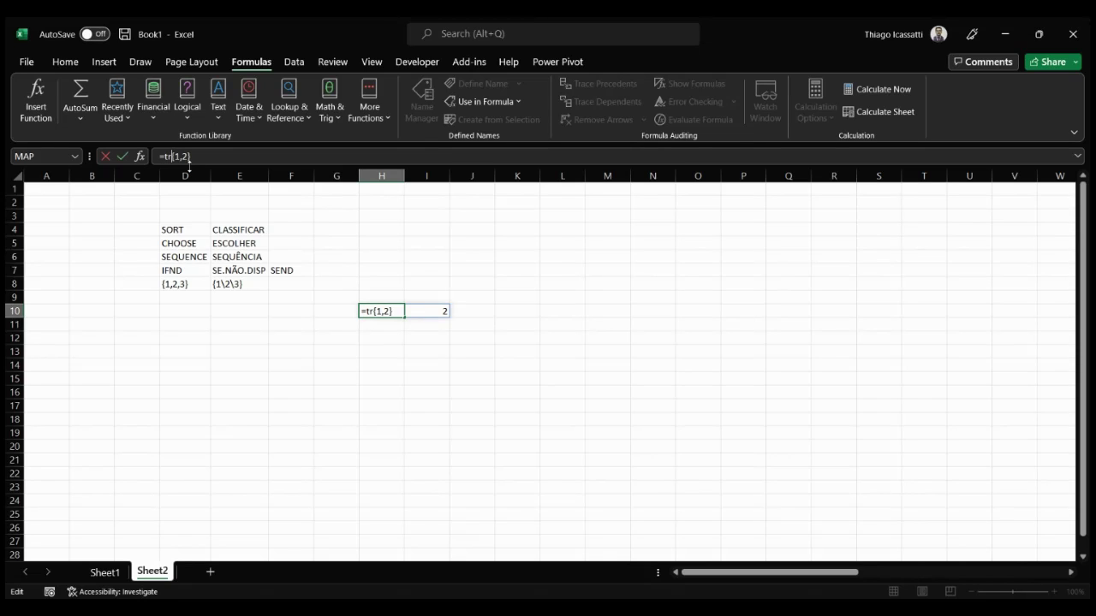
key("Tab")
key("Return")
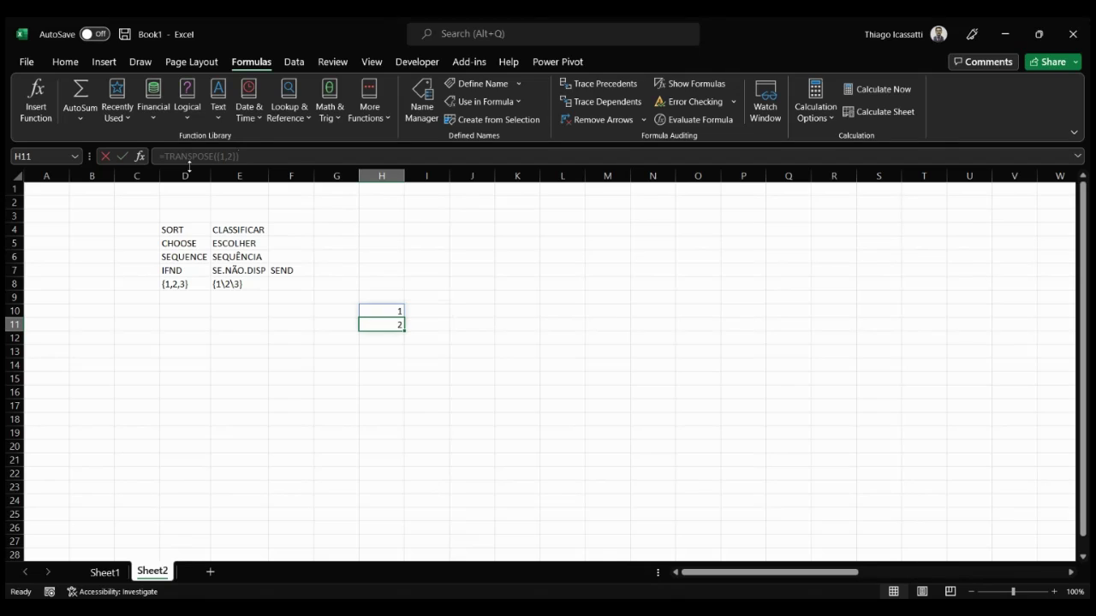
- Examine the vertical spill in H10:H11 and the empty cells around it in column H, and review the TRANSPOSE formula in H10
key("Down")
key("Up")
key("Up")
key("Down")
key("Down")
key("Down")
key("Up")
key("Up")
key("Up")
key("Up")
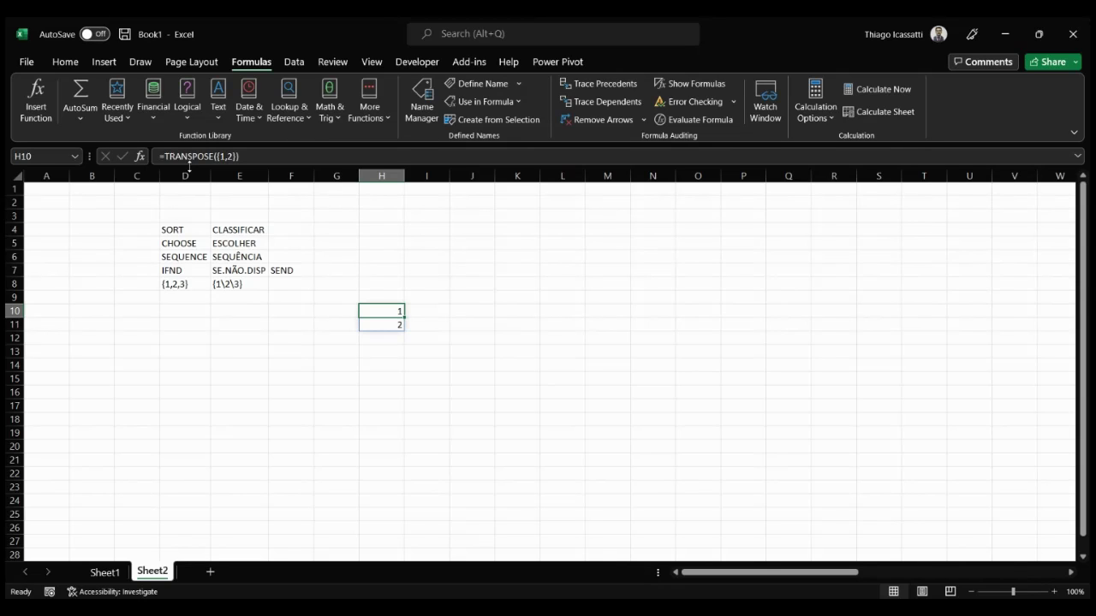
key("Down")
key("Down")
key("Down")
key("Down")
key("Down")
key("Down")
key("Down")
key("Down")
key("Down")
key("Down")
key("Down")
key("Down")
key("Down")
key("Down")
key("Down")
key("Down")
key("Down")
key("Down")
key("Down")
key("Down")
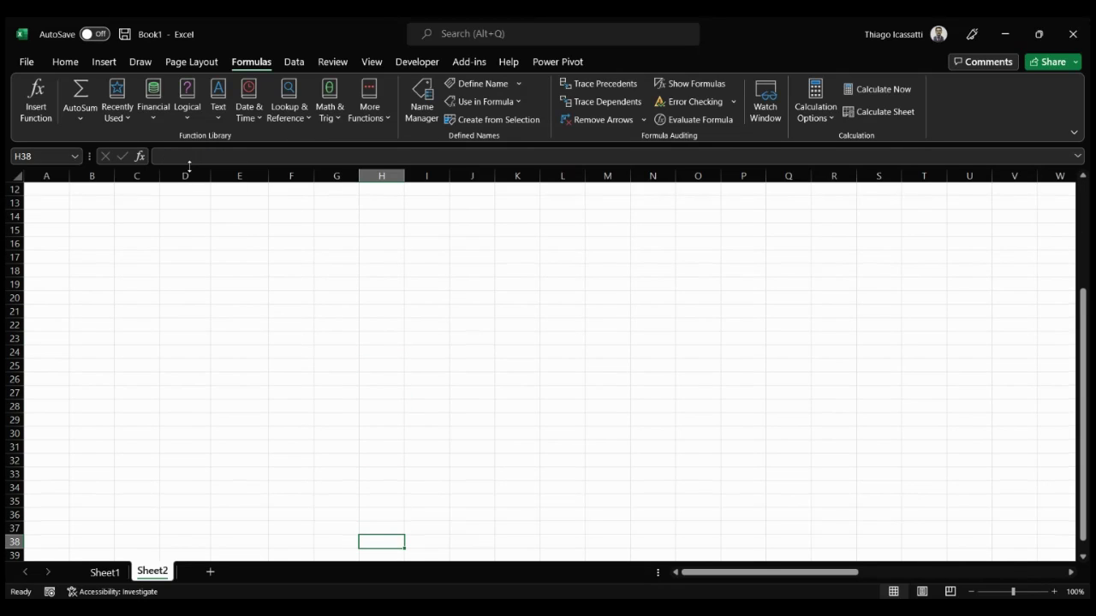
key("Up")
key("Up")
key("Up")
key("Up")
key("Up")
key("Up")
key("Up")
key("Up")
key("Up")
key("Up")
key("Up")
key("Up")
key("Up")
key("Up")
key("Up")
key("Up")
key("Up")
key("Up")
key("Up")
key("Up")
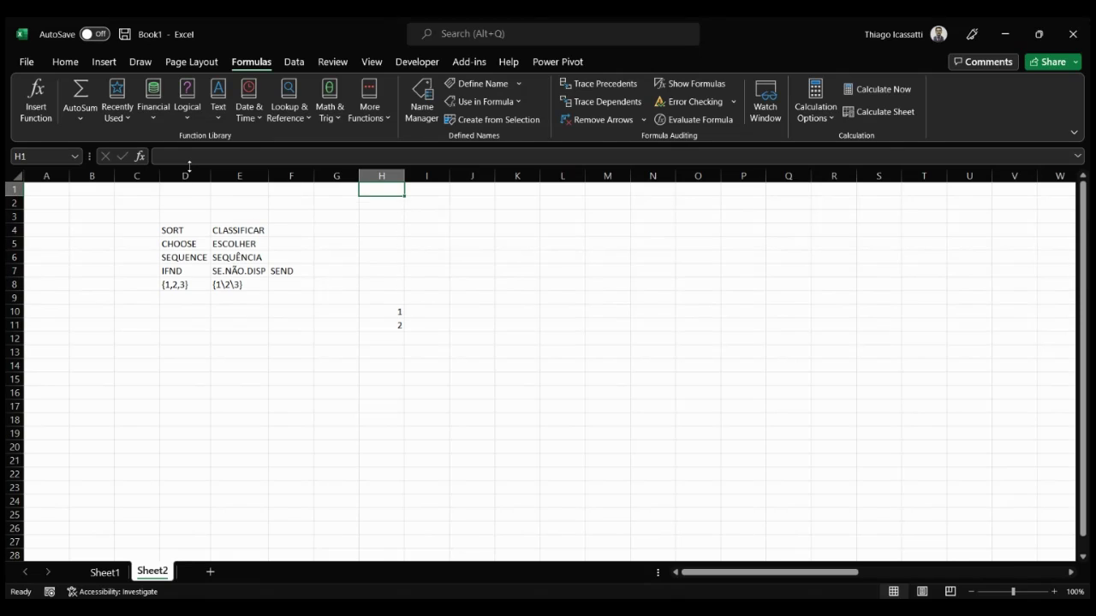
key("Down")
key("Down")
key("Down")
key("Down")
key("Down")
key("Down")
key("Down")
key("Down")
key("Down")
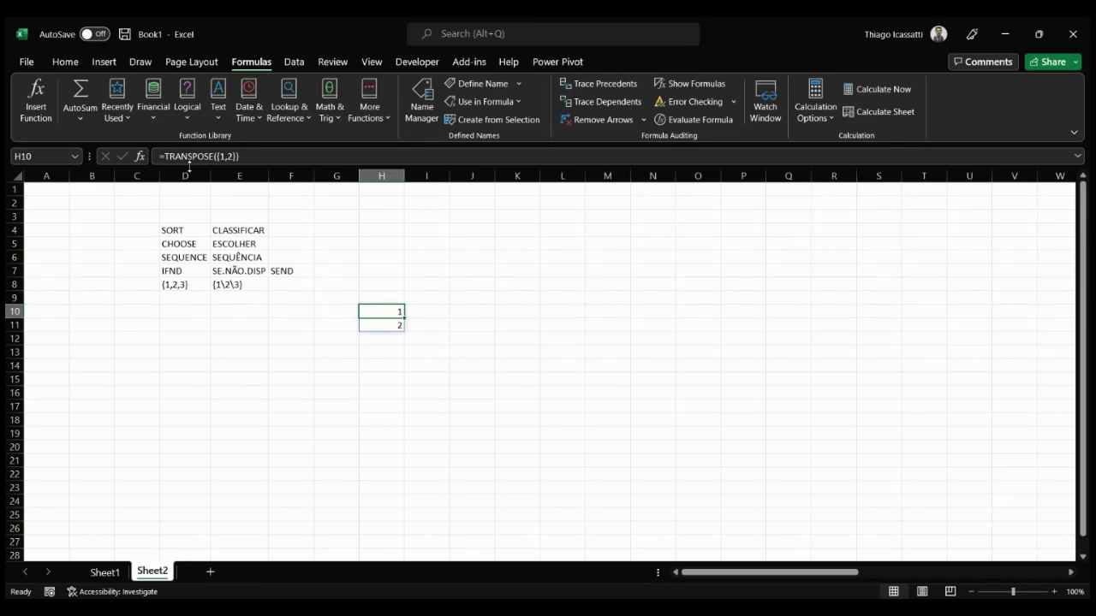
left_click(233, 156)
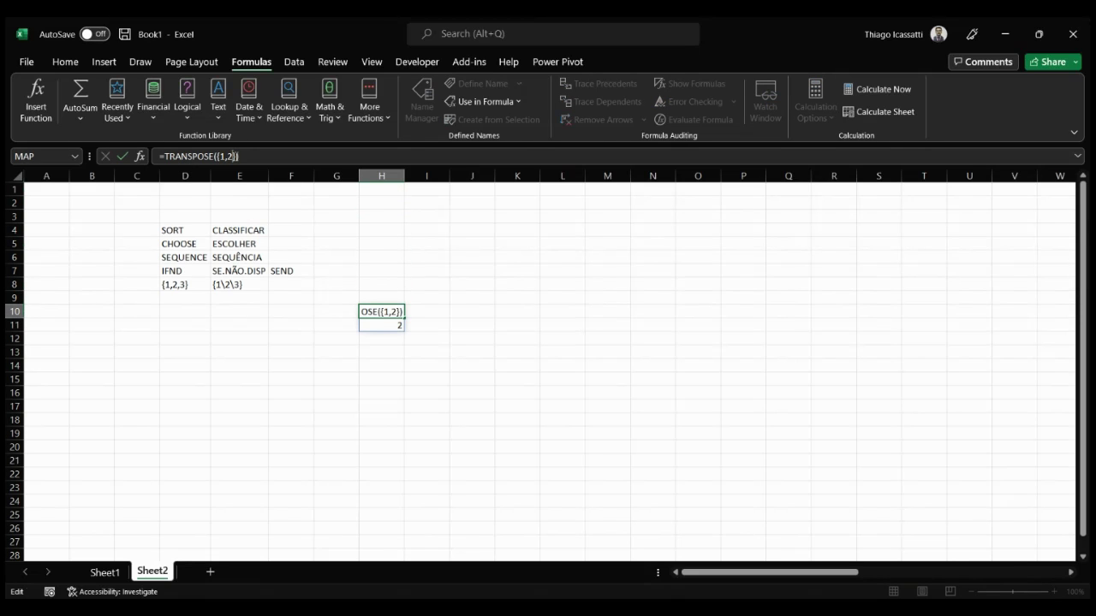
key("Return")
- Enter the formula =SEQUENCE(1,40,1,1) in J9 to generate one row of 40 numbers starting at 1
key("Up")
key("Right")
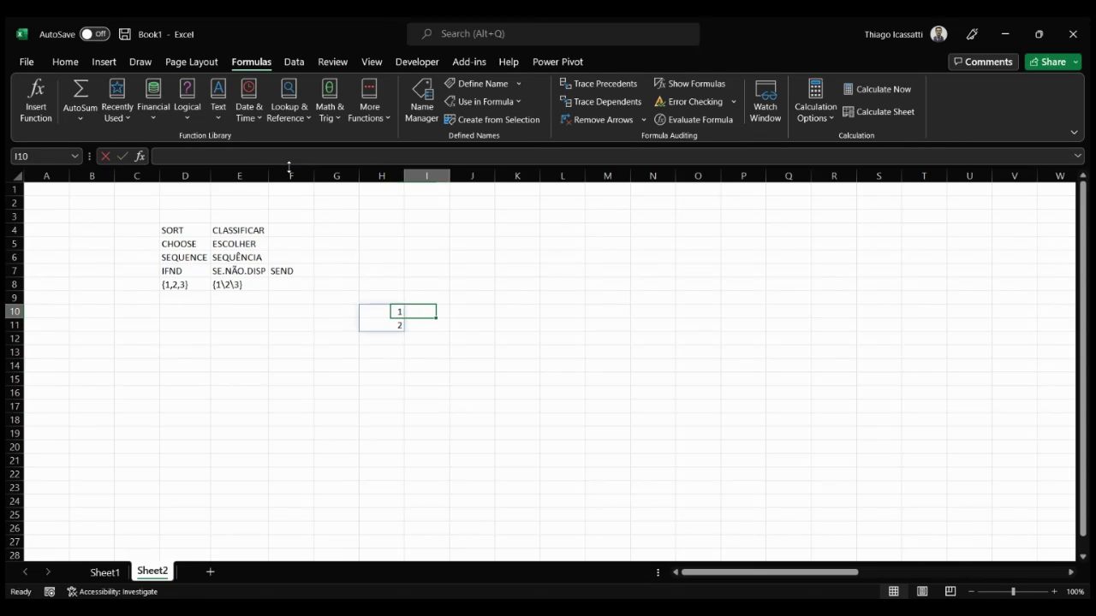
key("Right")
key("Up")
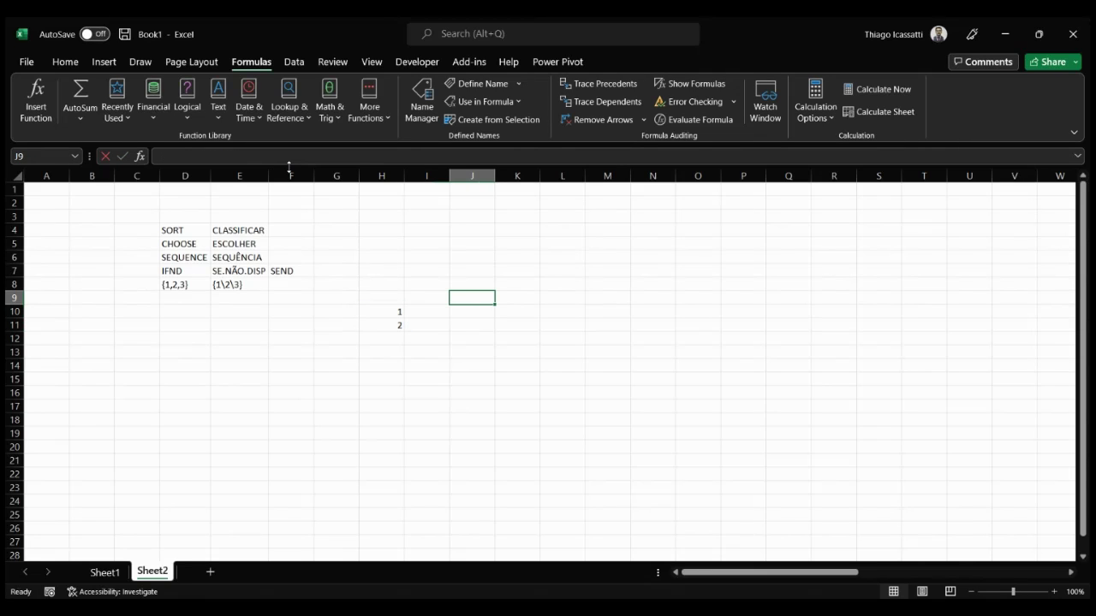
type("=se")
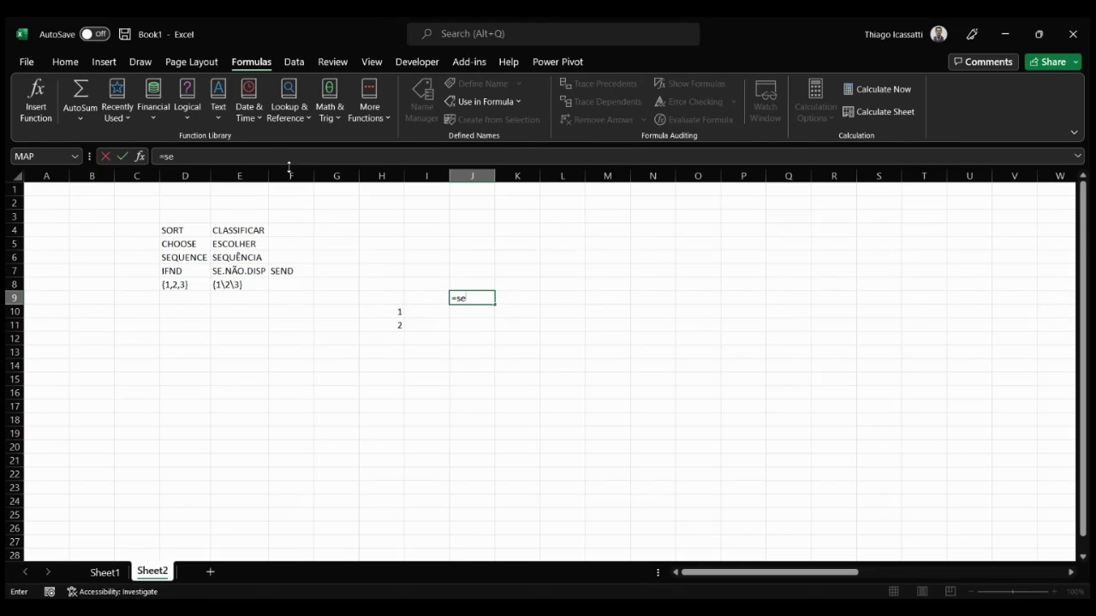
type("q")
key("Tab")
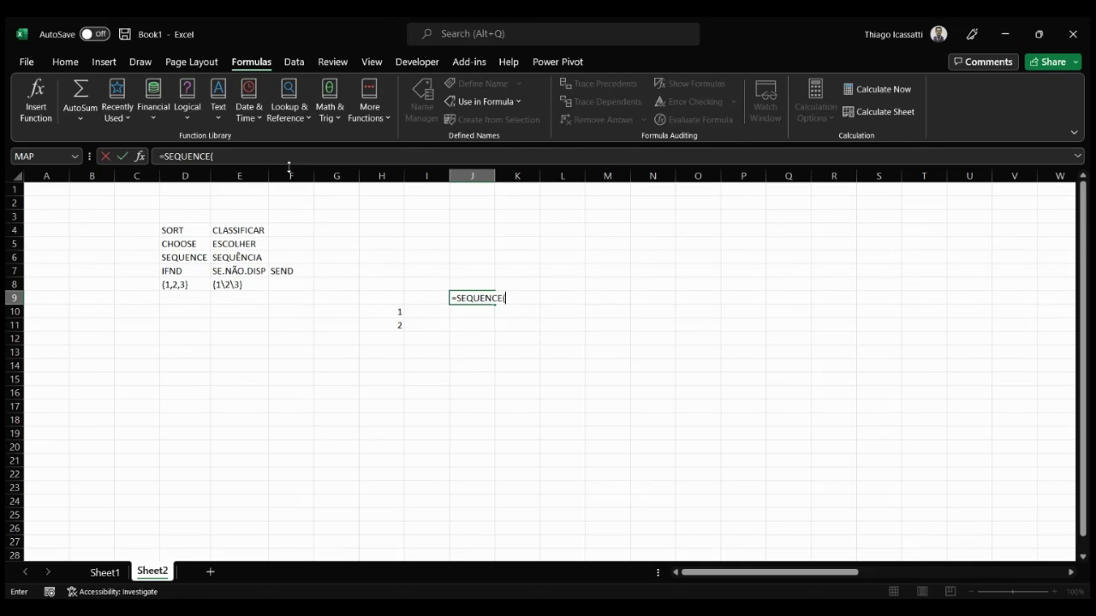
type("1,40,1,1)")
key("Return")
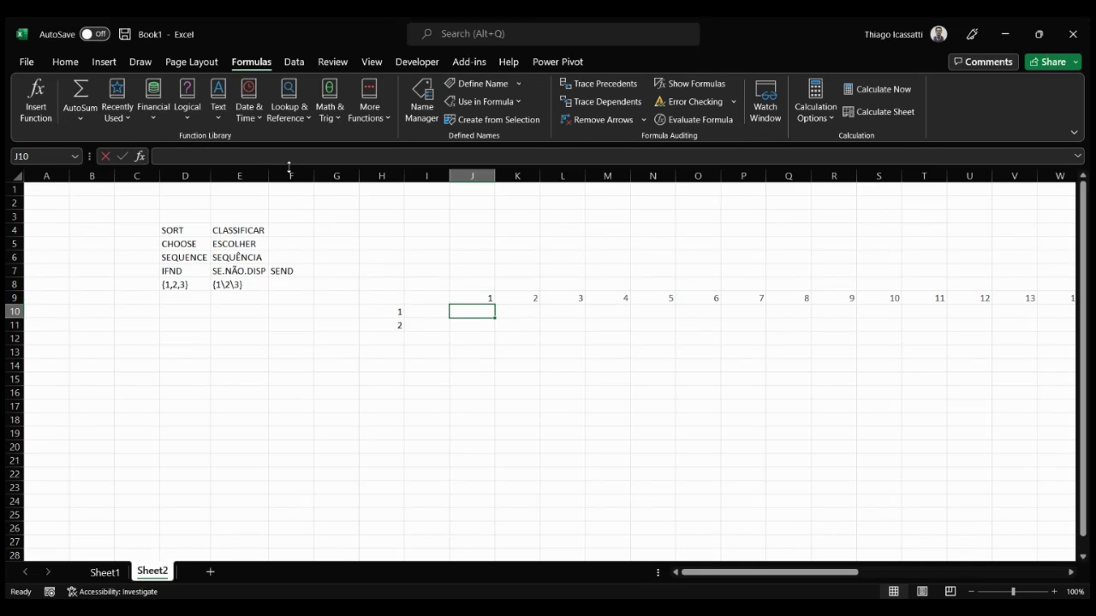
- Examine the horizontal spill of the SEQUENCE formula along row 9 through AW9 and return to J9
key("Up")
key("Right")
key("Right")
key("Right")
key("Right")
key("Right")
key("Right")
key("Right")
key("Right")
key("Right")
key("Right")
key("Right")
key("Right")
key("Right")
key("Right")
key("Right")
key("Right")
key("Right")
key("Right")
key("Right")
key("Right")
key("Right")
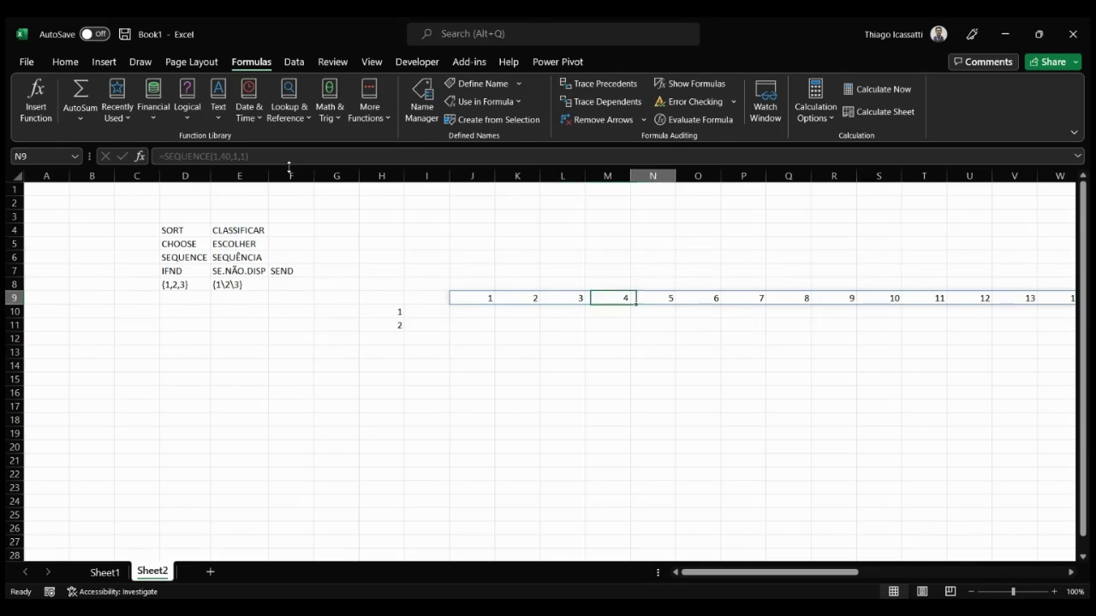
key("Left")
key("Left")
key("Left")
key("Left")
key("Left")
key("Left")
key("Left")
key("Left")
key("Left")
key("Left")
key("Left")
key("Left")
key("Left")
key("Left")
key("Left")
key("Left")
key("Left")
key("Left")
key("Left")
key("Left")
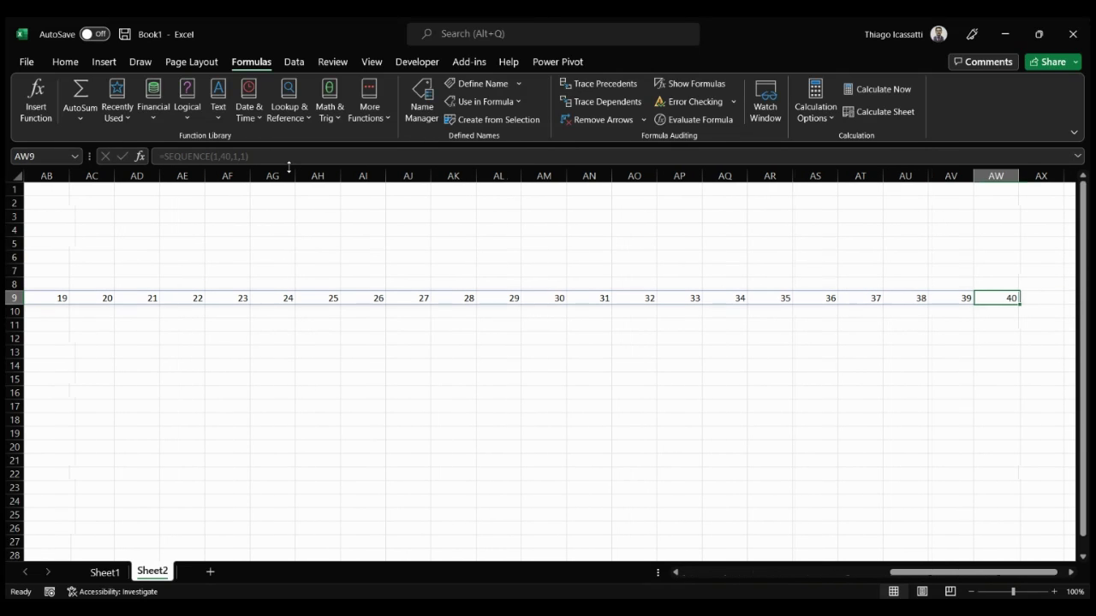
key("Left")
key("Left")
key("Left")
key("Left")
key("Left")
key("Left")
key("Left")
key("Left")
key("Left")
key("Left")
key("Left")
key("Left")
key("Left")
key("Left")
key("Left")
key("Left")
key("Left")
key("Left")
key("Left")
key("Left")
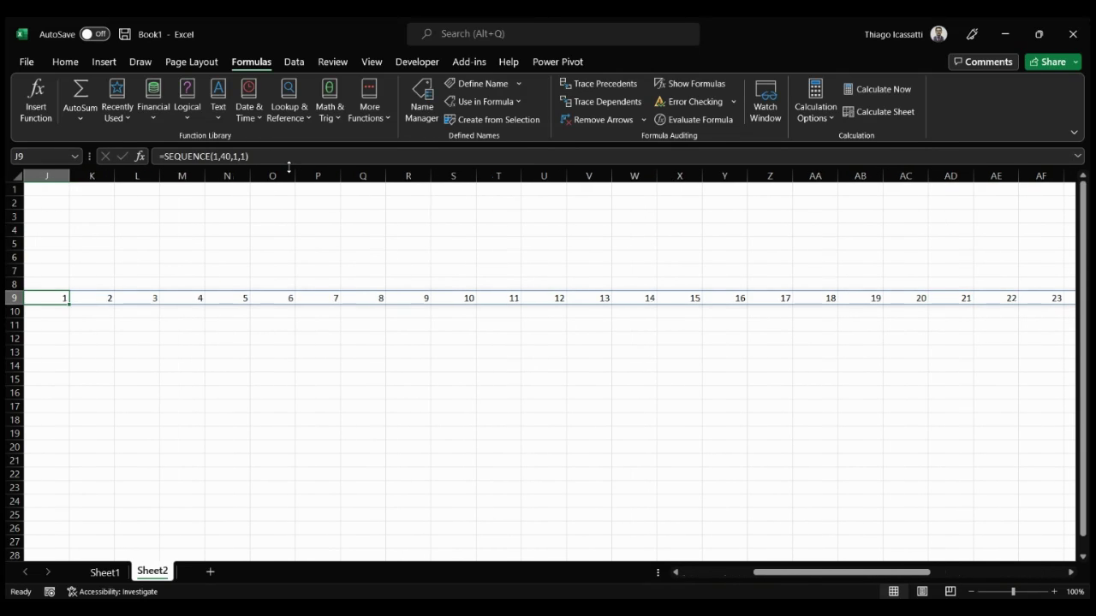
key("Right")
key("Right")
key("Right")
key("Right")
key("Right")
key("Right")
key("Right")
key("Right")
key("Right")
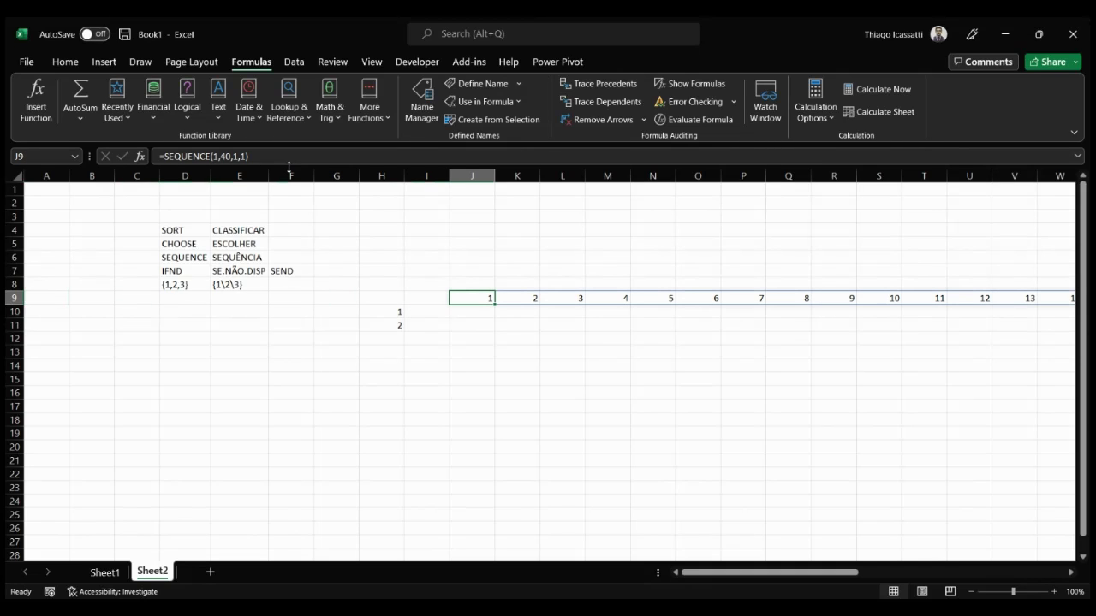
- Change the formula in J9 to =SEQUENCE(40,1,1,1) to generate 40 rows in a single column
left_click(214, 156)
type("40")
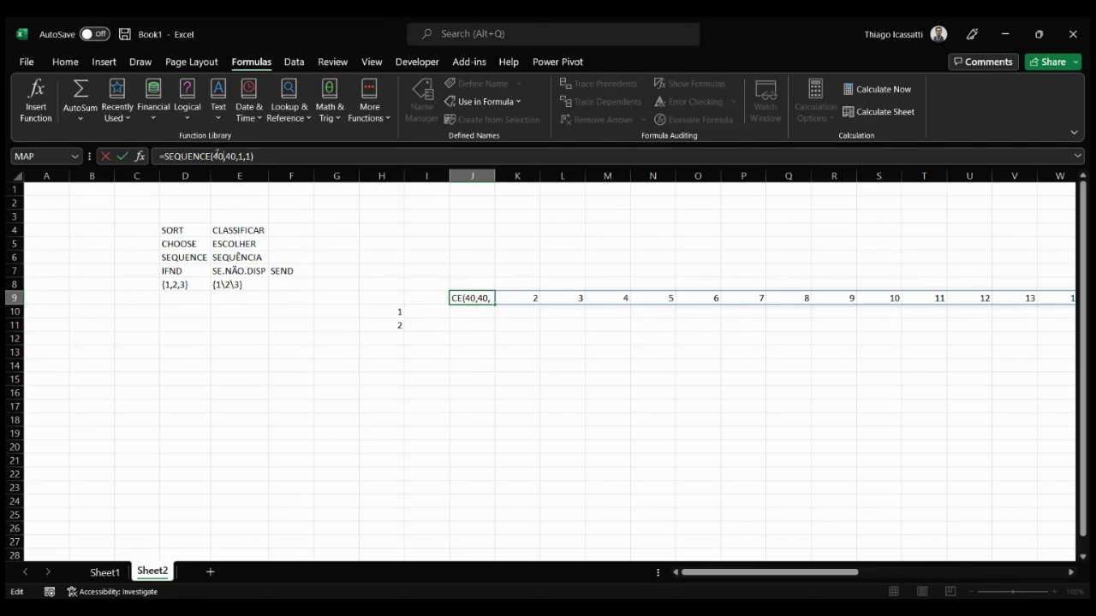
key("End")
key("Left")
key("Left")
key("Left")
key("Left")
key("Left")
key("shift+Left")
key("shift+Left")
type("1")
key("Return")
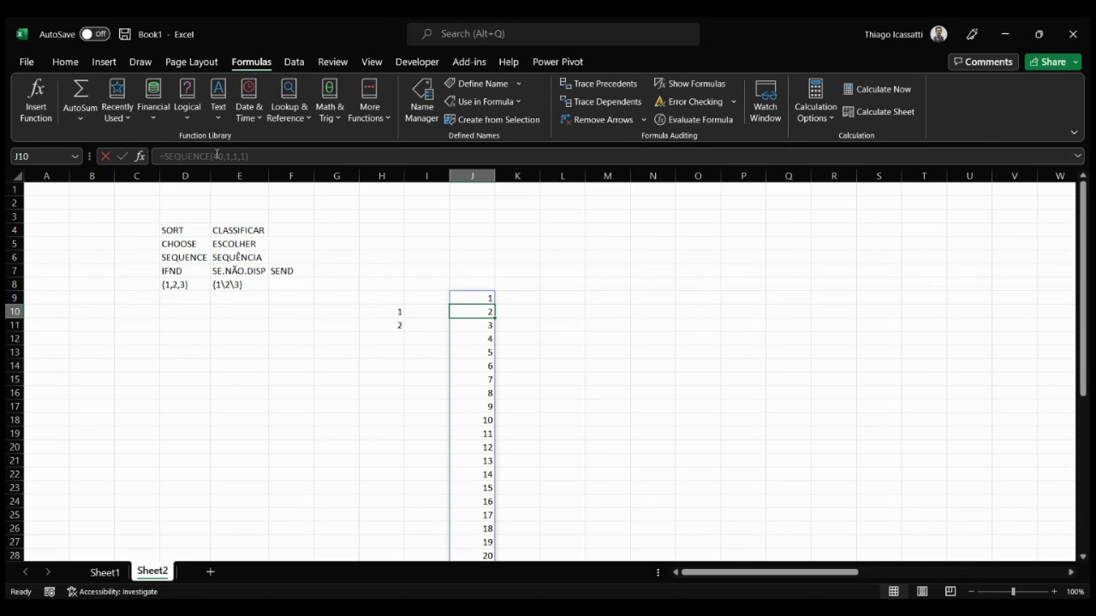
- Change the formula in J9 to =SEQUENCE(20,2,1,1) to spread the numbers over 20 rows and two columns
key("Up")
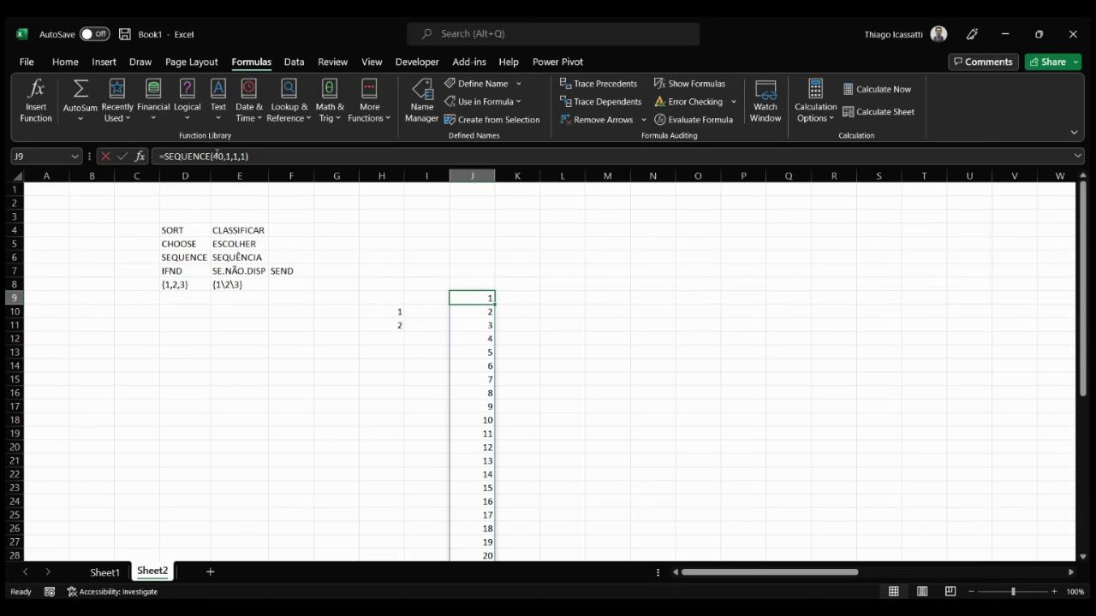
left_click(221, 156)
double_click(216, 156)
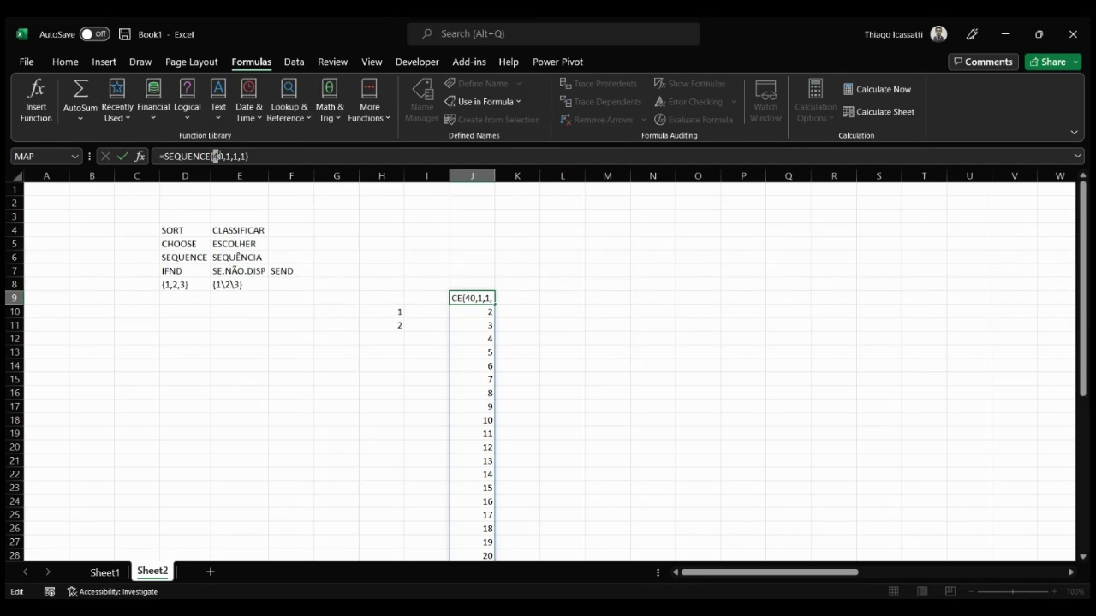
type("2")
key("Right")
key("shift+Right")
type("2")
key("Return")
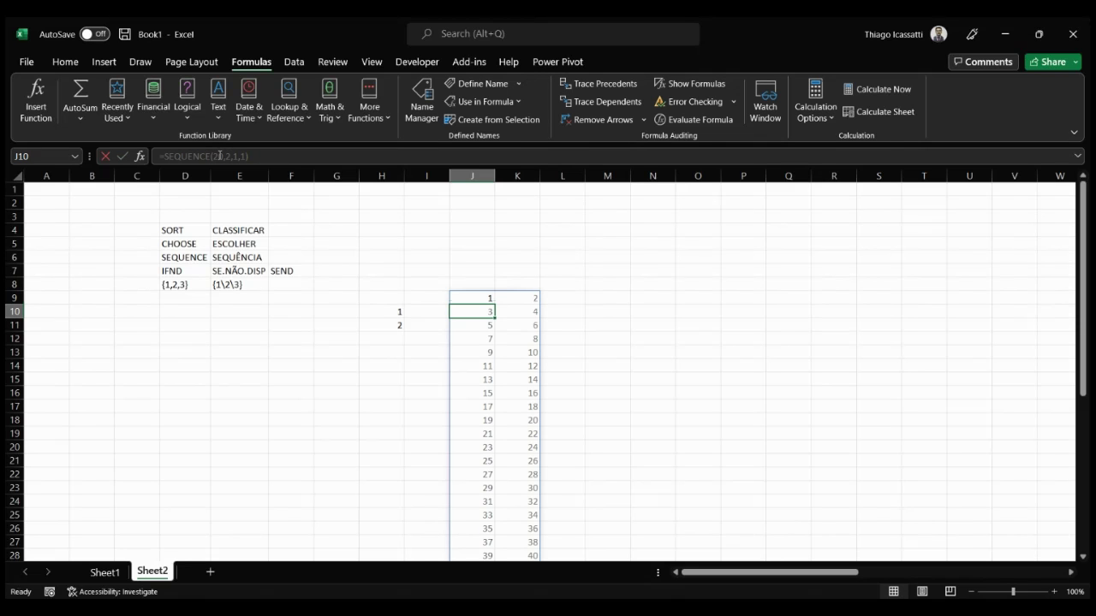
- Examine column K of the two-column SEQUENCE spill down to its last cell, K28, and back up to K9
key("Right")
key("End")
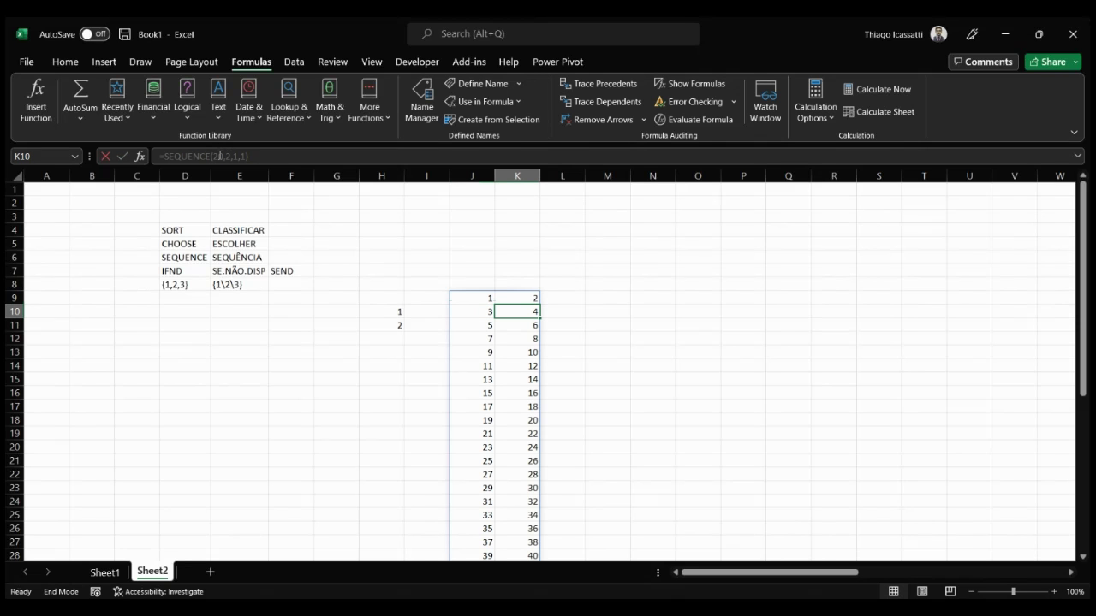
key("Down")
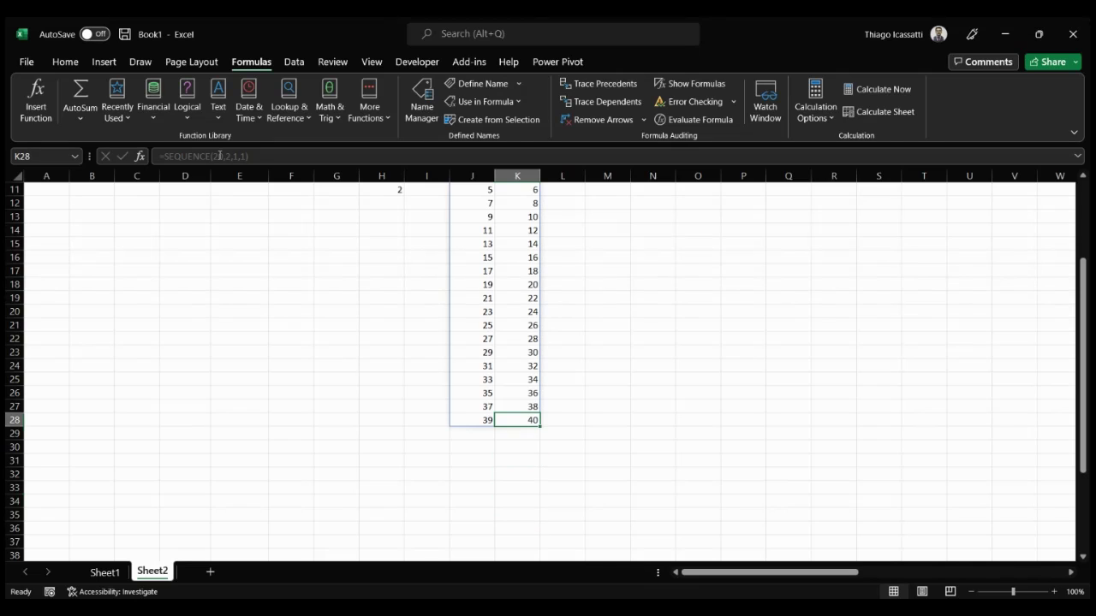
key("Up")
key("Up")
key("Up")
key("Up")
key("Up")
key("Up")
key("Up")
key("Up")
key("Up")
key("Up")
key("Up")
key("Up")
key("Up")
key("Up")
key("Up")
key("Up")
key("Up")
key("Up")
key("Up")
key("Up")
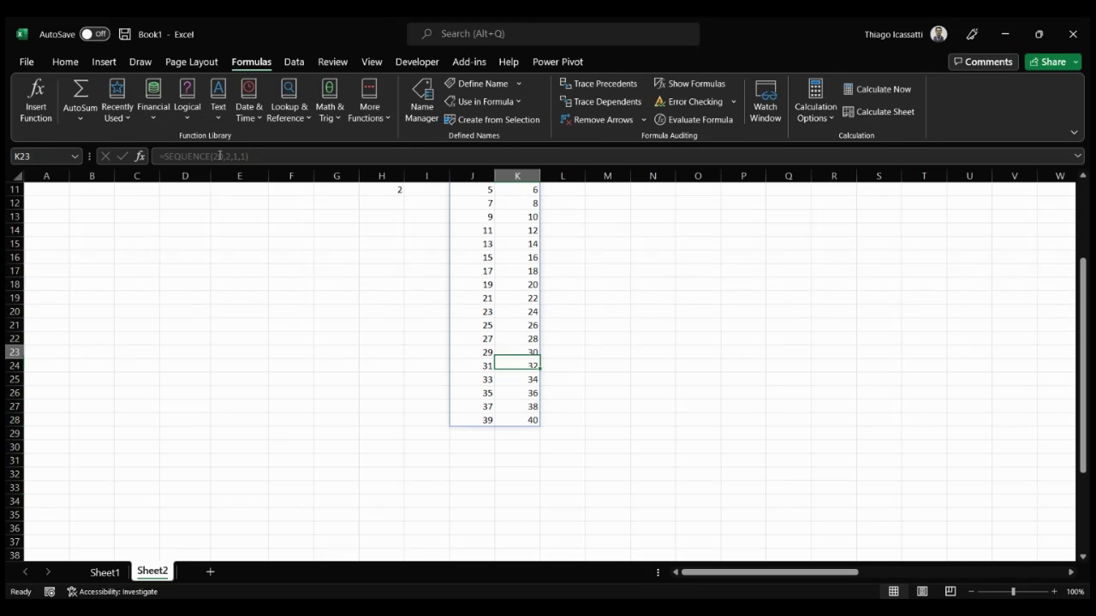
key("Up")
key("Up")
key("Up")
key("Up")
key("Up")
key("Up")
key("Down")
key("Down")
key("Down")
key("Down")
key("Down")
key("Down")
key("Down")
key("Down")
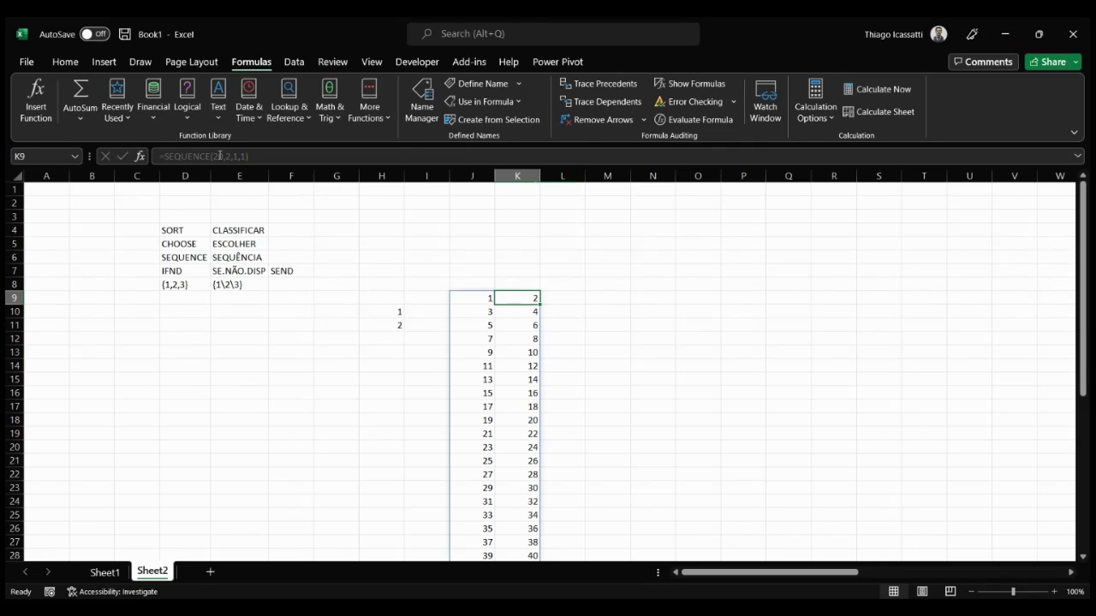
- Compare the neighbouring values in J9:K10 to follow the row-by-row order in which SEQUENCE fills the two columns
key("Left")
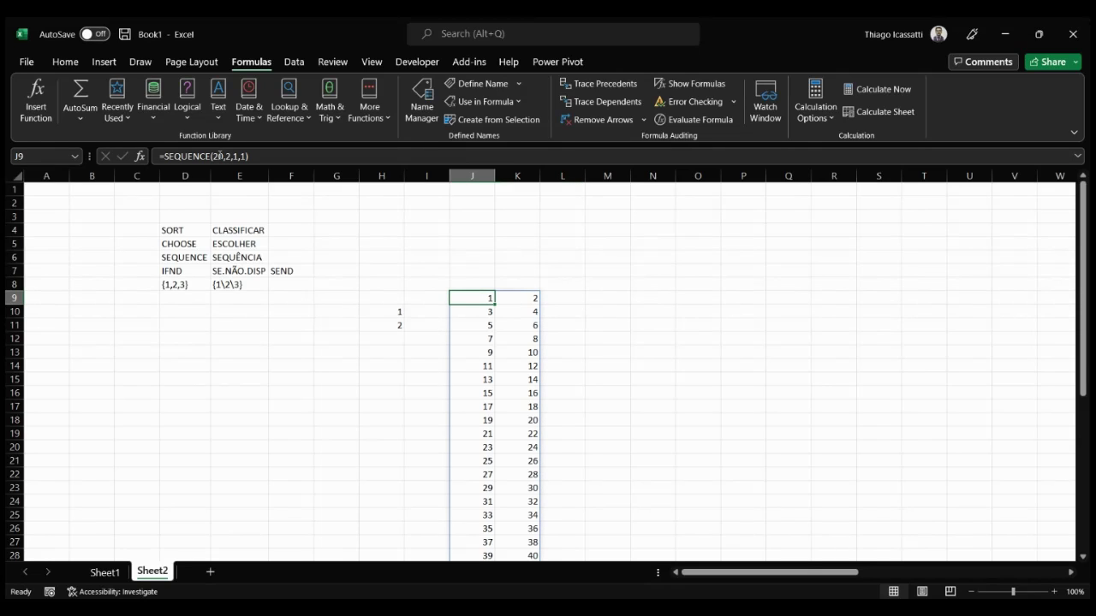
key("Right")
key("Left")
key("Down")
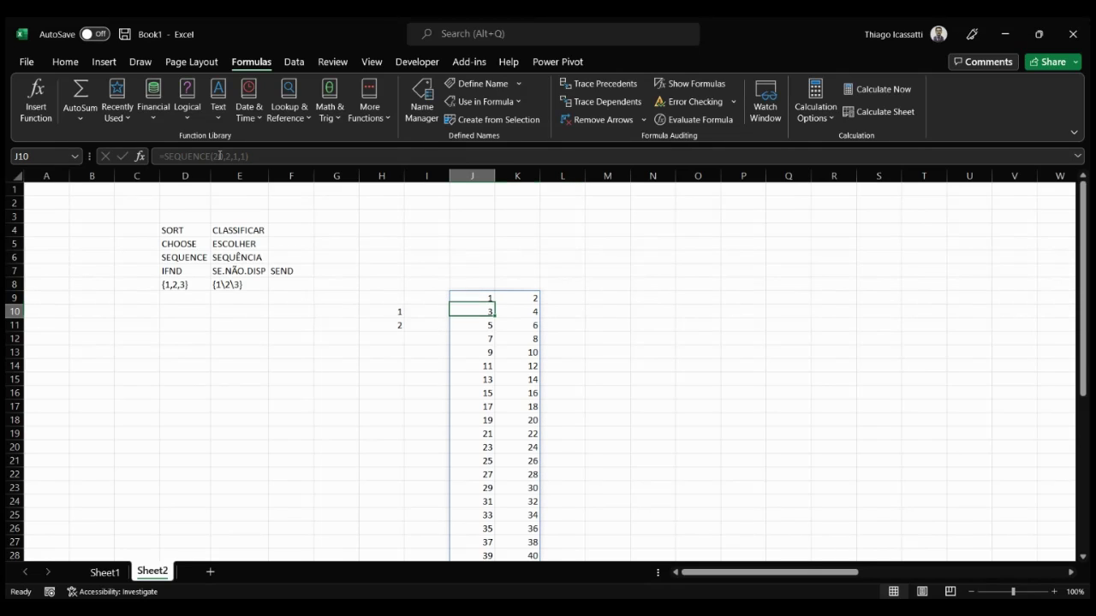
key("Right")
key("Left")
key("Up")
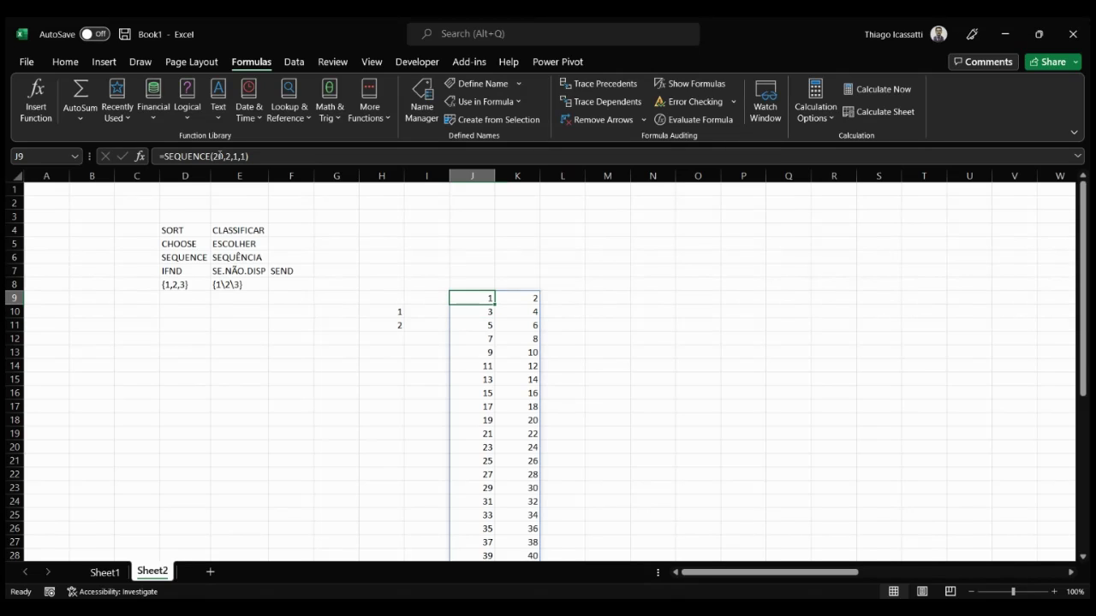
- Trace the numbers down column J past the end of the spill and back up column K, returning to K9
key("Down")
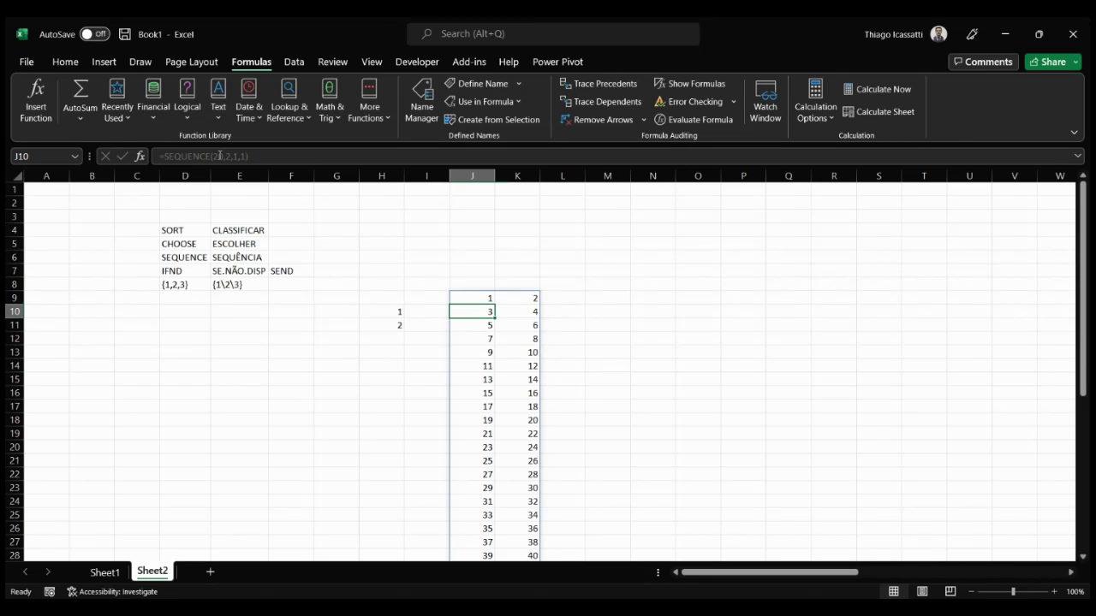
key("Down")
key("Up")
key("Up")
key("Down")
key("Down")
key("Down")
key("Down")
key("Down")
key("Down")
key("Down")
key("Down")
key("Down")
key("Down")
key("Down")
key("Down")
key("Down")
key("Down")
key("Down")
key("Down")
key("Down")
key("Down")
key("Down")
key("Down")
key("Down")
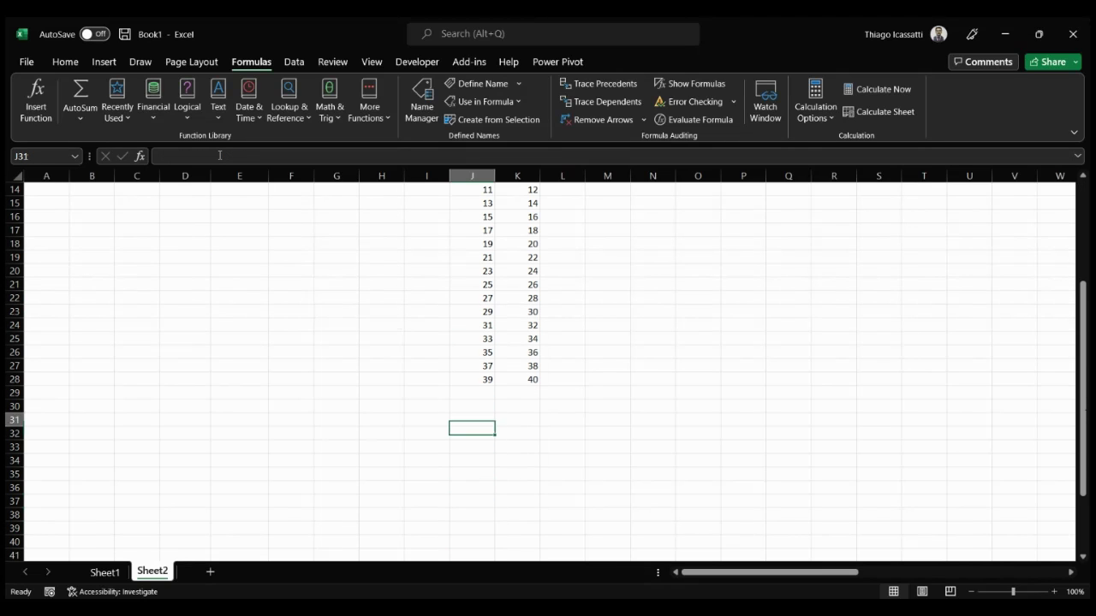
key("Up")
key("Up")
key("Up")
key("Up")
key("Right")
key("Up")
key("Up")
key("Up")
key("Up")
key("Up")
key("Up")
key("Up")
key("Up")
key("Up")
key("Up")
key("Up")
key("Up")
key("Up")
key("Up")
key("Up")
key("Up")
key("Up")
key("Up")
key("Up")
key("Up")
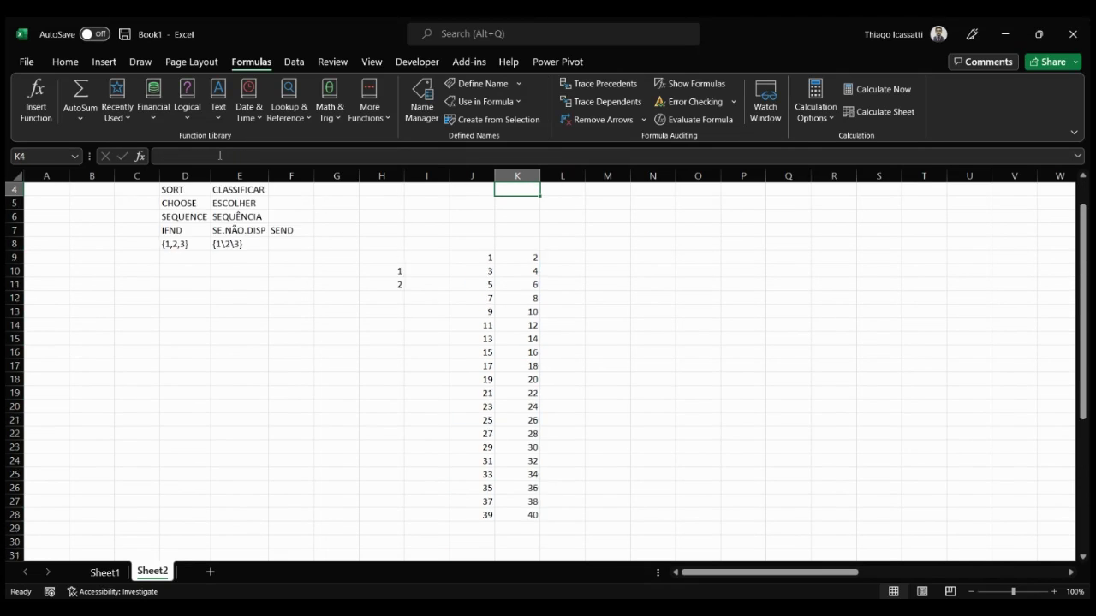
key("Up")
key("Up")
key("Down")
key("Down")
key("Down")
key("Down")
key("Down")
key("Down")
key("Down")
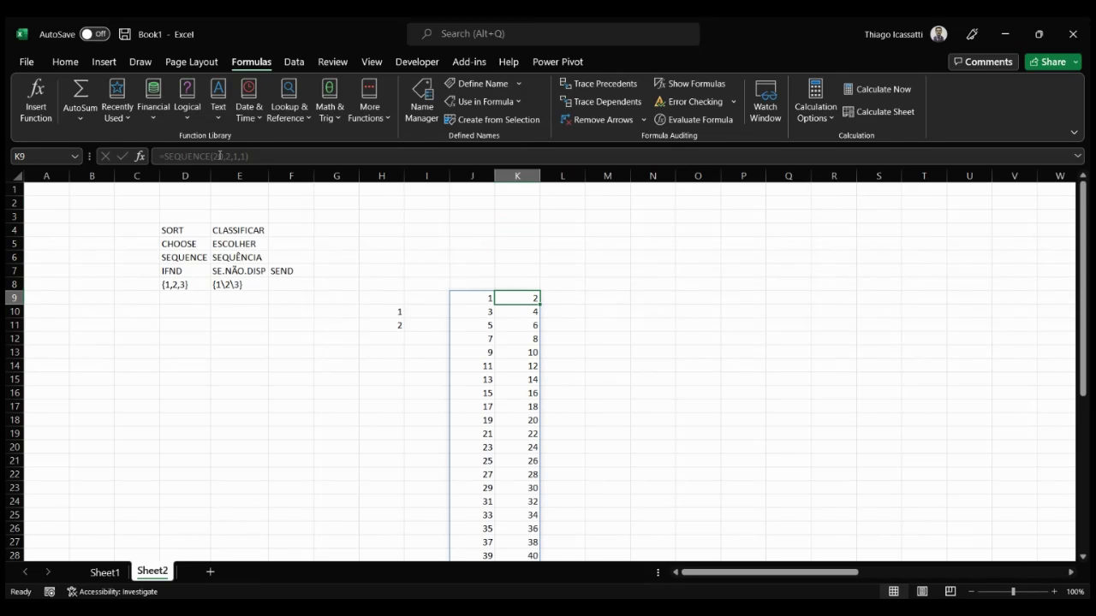
- Change the formula in J9 to =SEQUENCE(2,20,1,1) to generate two rows of 20 numbers
left_click(257, 158)
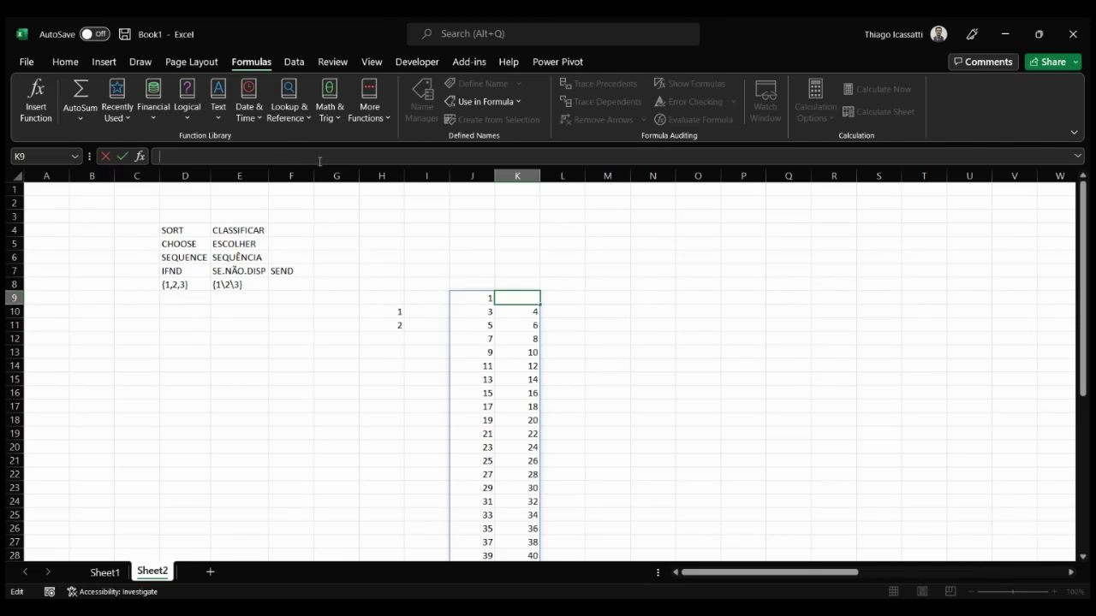
key("Escape")
key("Left")
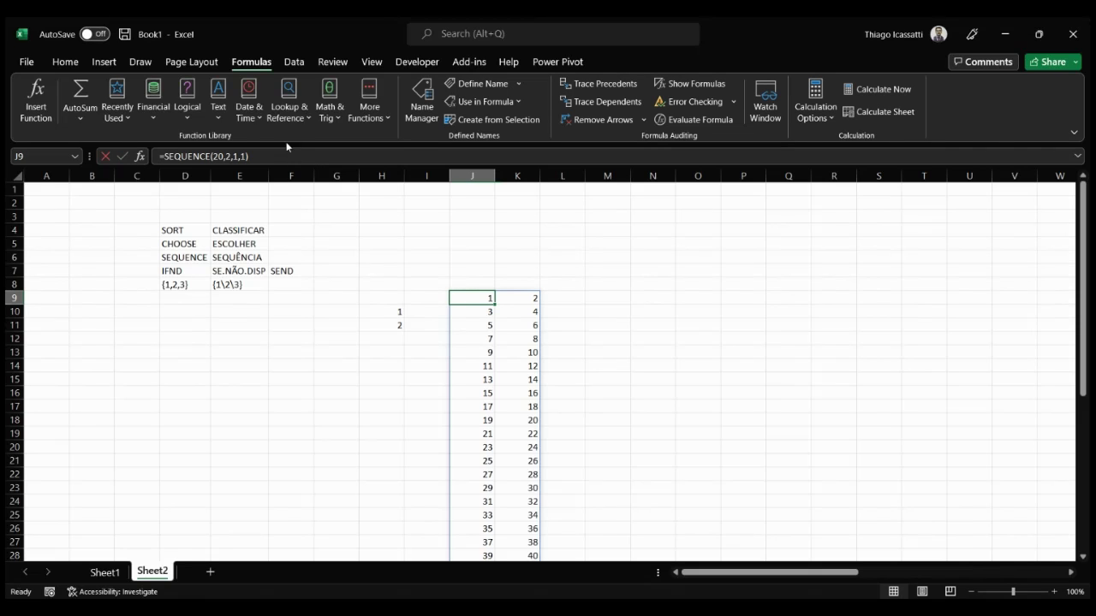
double_click(216, 156)
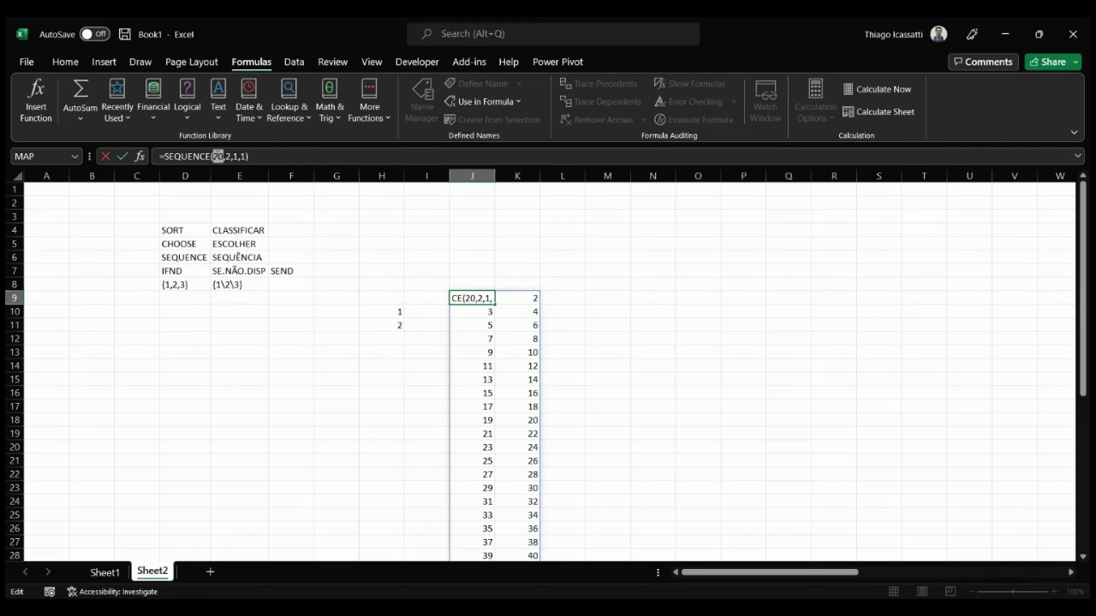
type("2,20")
key("Return")
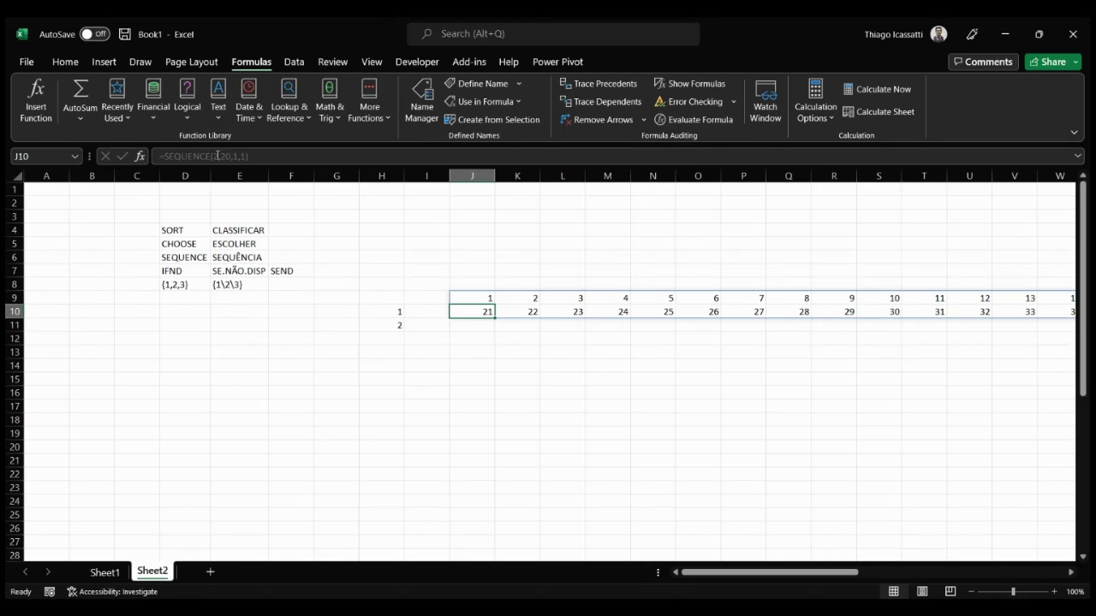
- Wrap the J9 formula in TRANSPOSE, entering =TRANSPOSE(SEQUENCE(2,20,1,1)) to fill two columns vertically
key("Up")
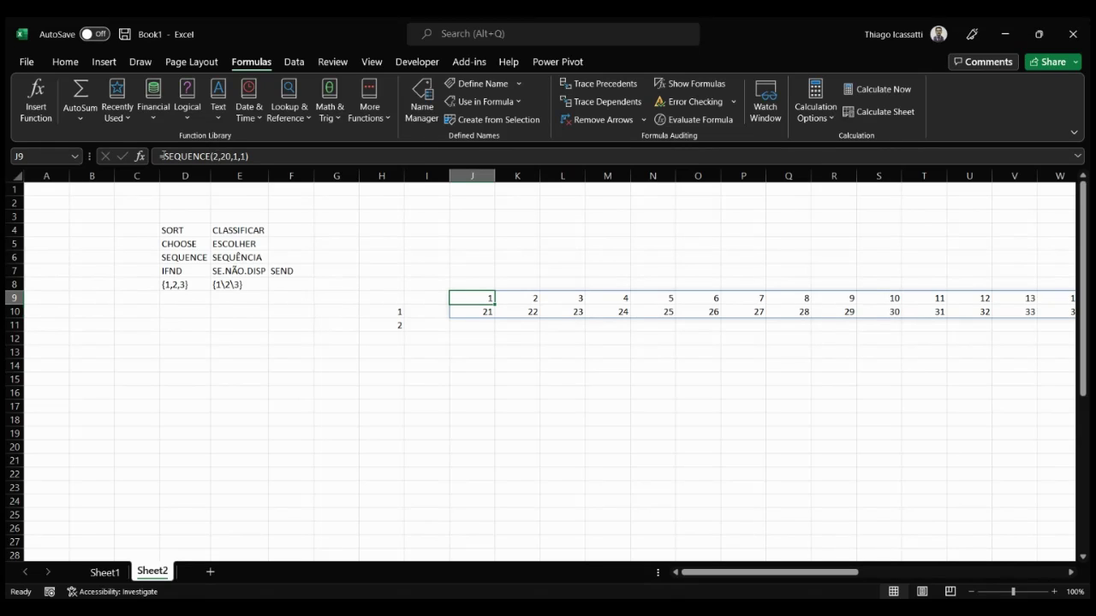
left_click(163, 156)
type("TRANSPOSE(")
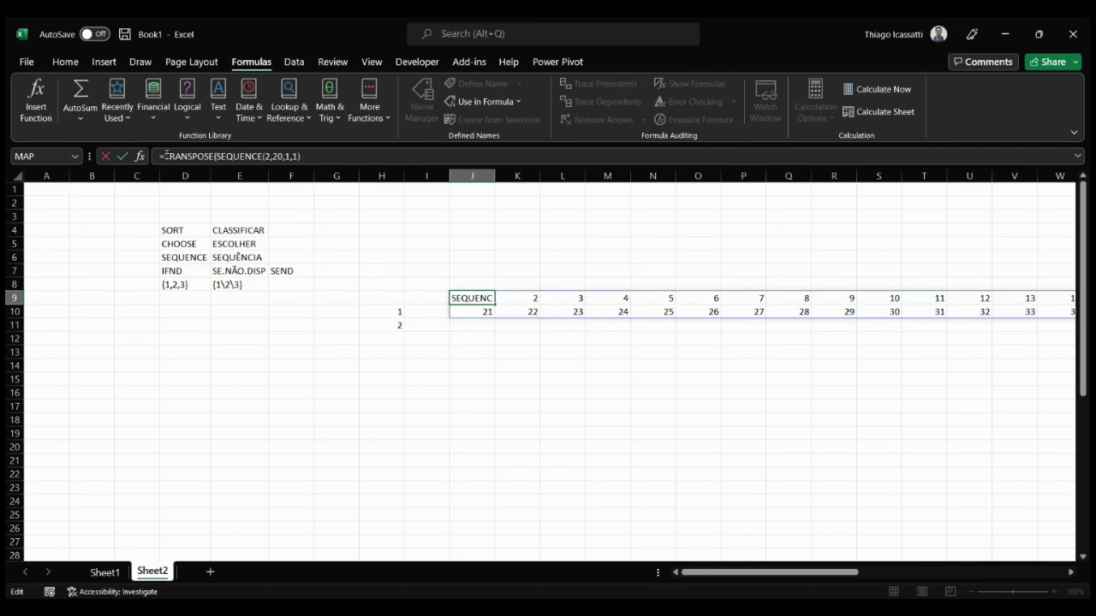
key("End")
type(")")
key("Return")
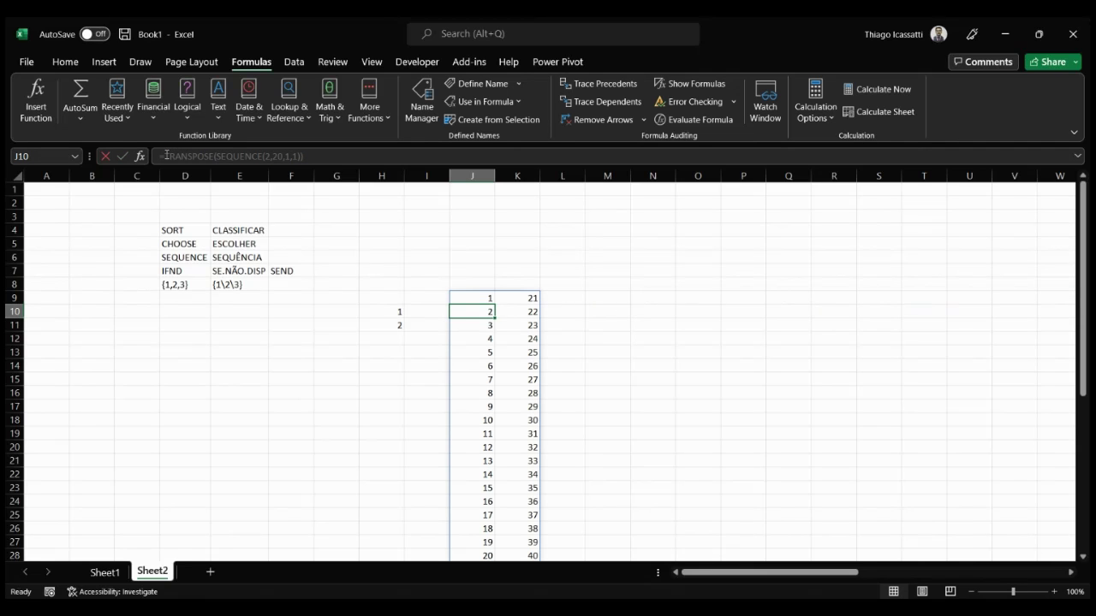
- Trace the transposed numbers down column J past the end of the spill and back up to J9
key("Down")
key("Down")
key("Down")
key("Down")
key("Down")
key("Down")
key("Down")
key("Down")
key("Down")
key("Down")
key("Down")
key("Down")
key("Down")
key("Down")
key("Down")
key("Down")
key("Down")
key("Down")
key("Down")
key("Down")
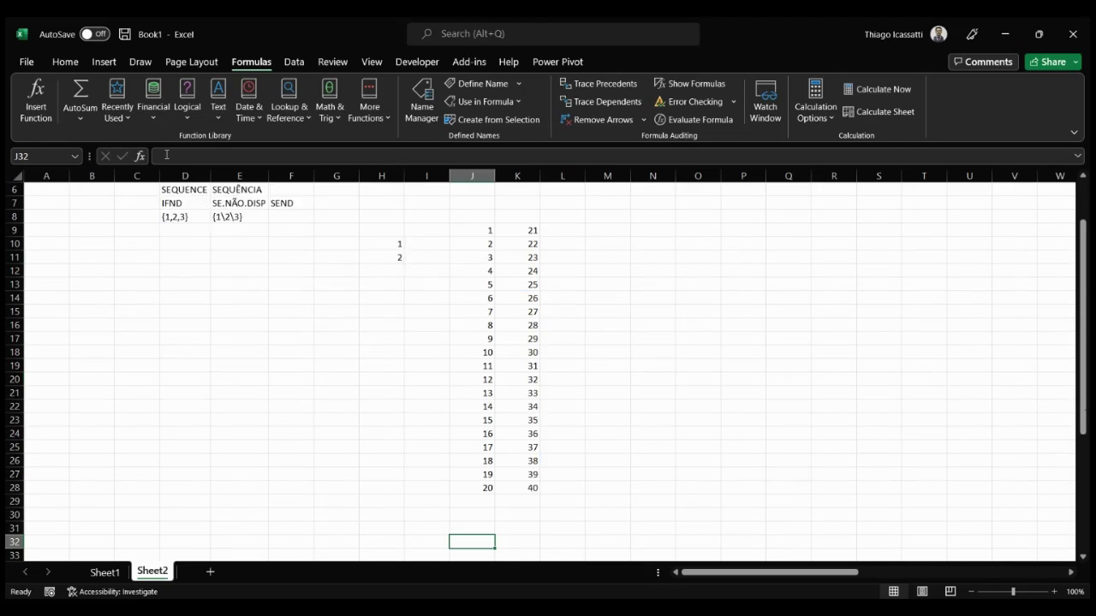
key("Up")
key("Up")
key("Up")
key("Up")
key("Up")
key("Up")
key("Up")
key("Up")
key("Up")
key("Up")
key("Up")
key("Up")
key("Up")
key("Up")
key("Up")
key("Up")
key("Up")
key("Up")
key("Up")
key("Up")
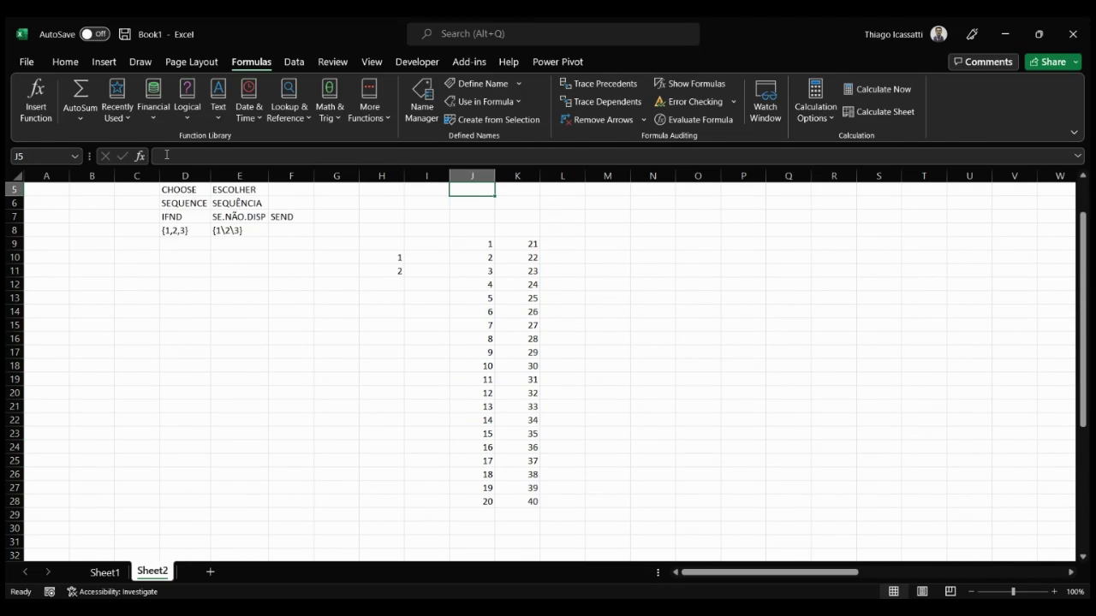
key("Down")
key("Down")
key("Down")
key("Down")
key("Down")
key("Down")
key("Down")
key("Down")
key("Up")
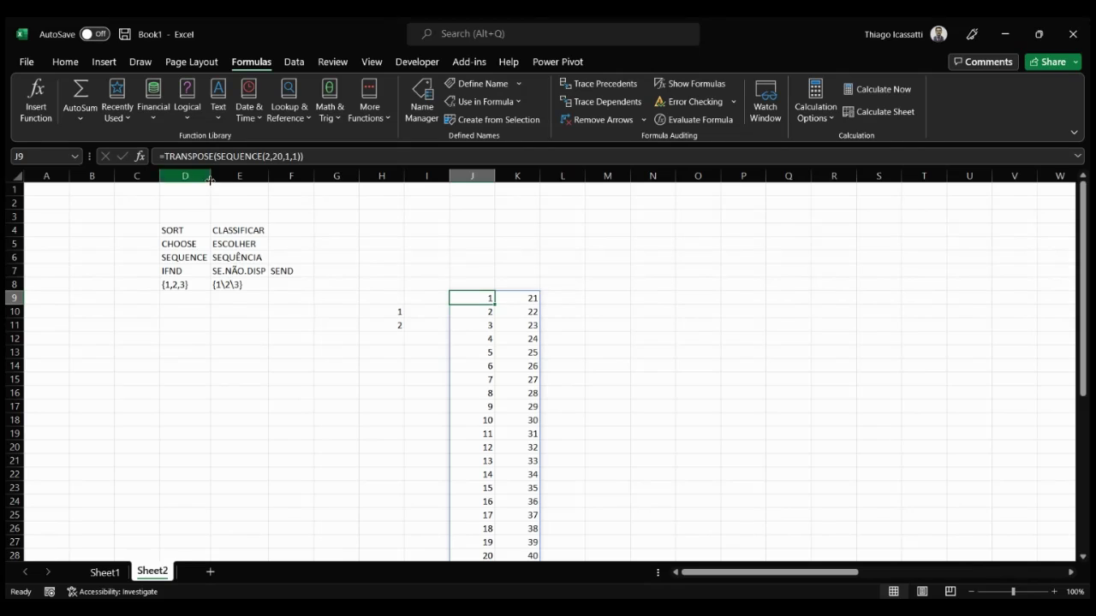
- On Sheet1, wrap the dfNameList reference in S11 in a CHOOSE function with index 1
left_click(336, 366)
left_click(105, 572)
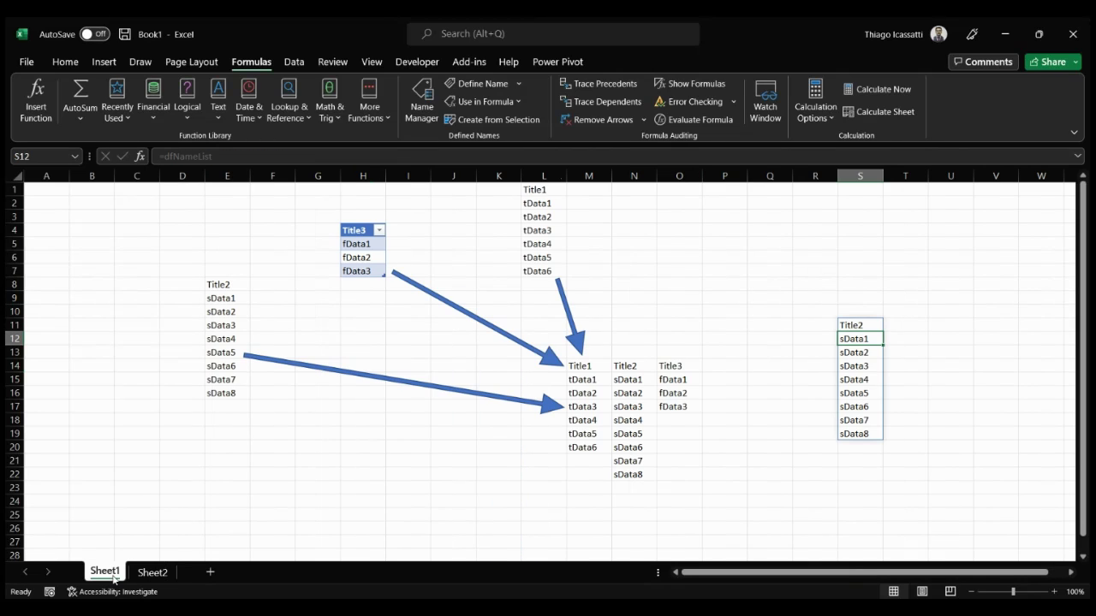
left_click(849, 325)
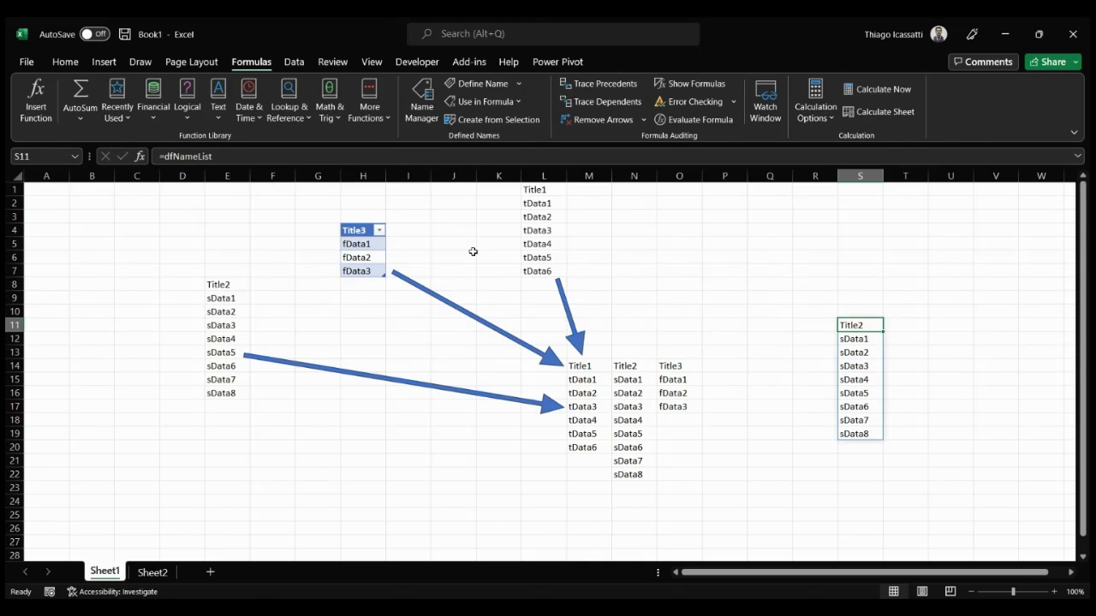
left_click(161, 156)
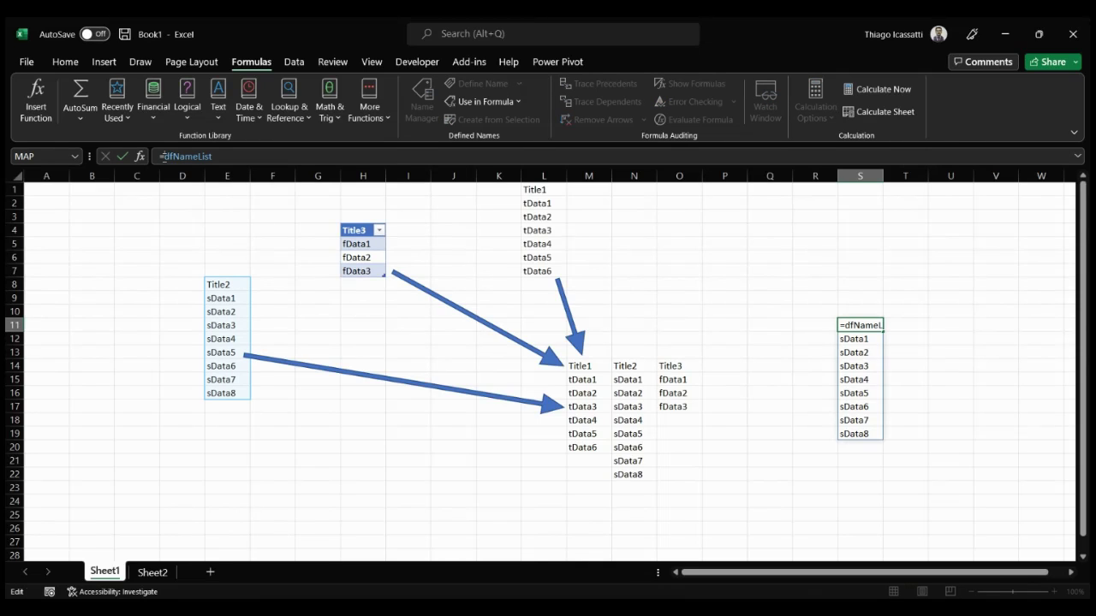
type("cho")
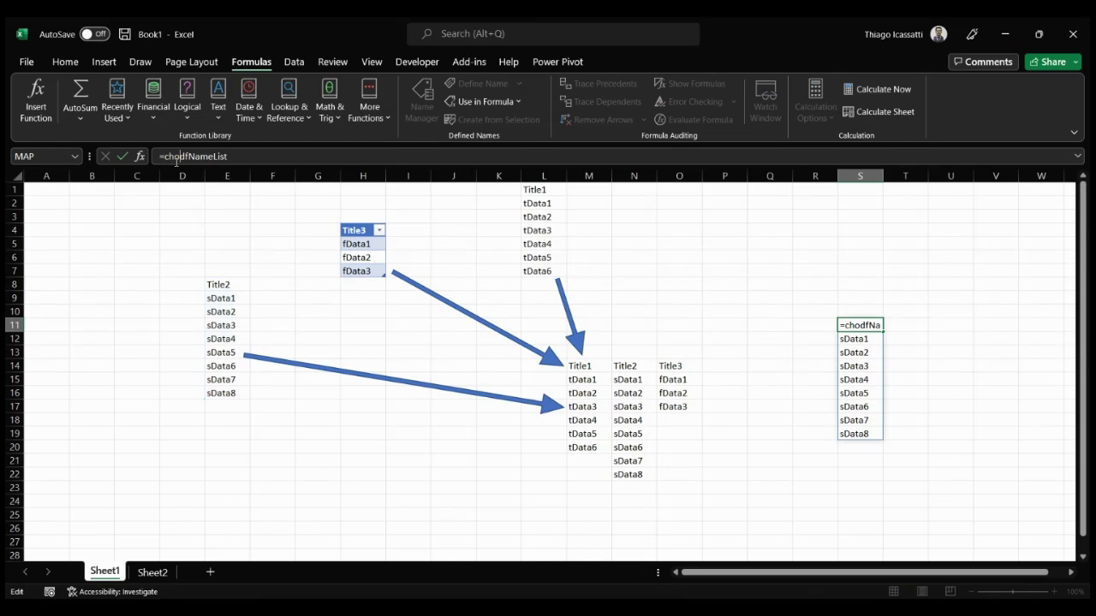
key("Tab")
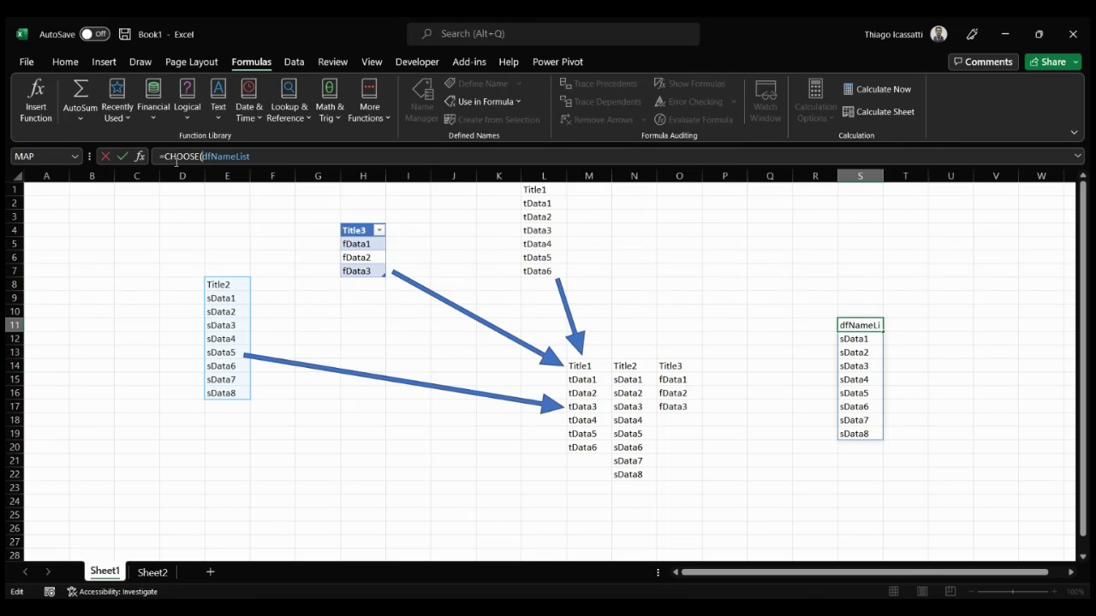
type("1,")
- Add Table1[[#All],[Title3]] and L1:L7 as the remaining CHOOSE values in S11 and commit the formula
key("End")
left_click(364, 222)
left_click(364, 221)
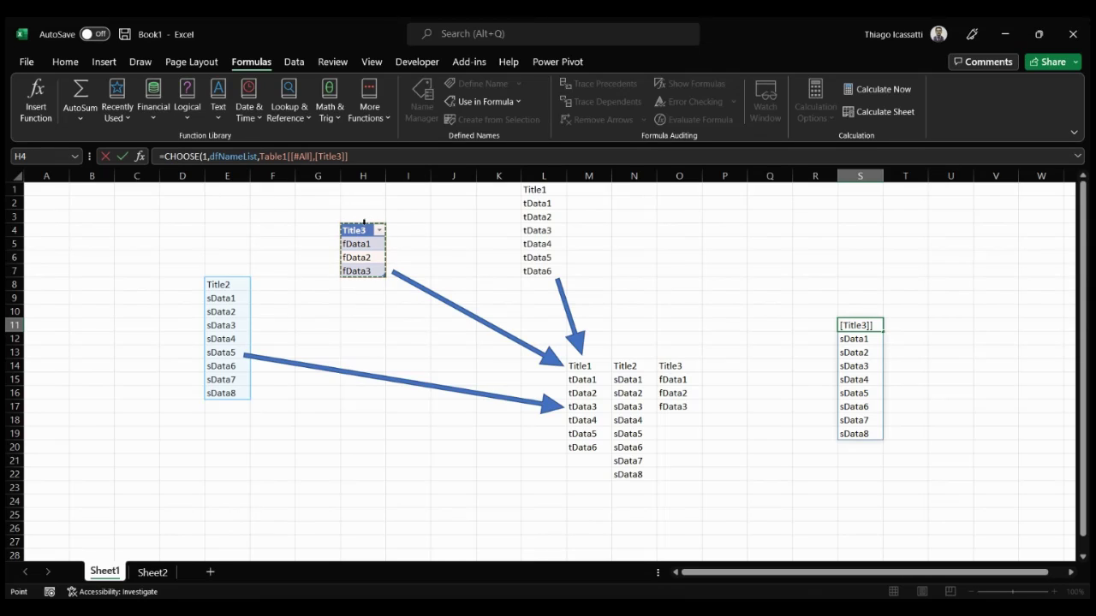
type(",")
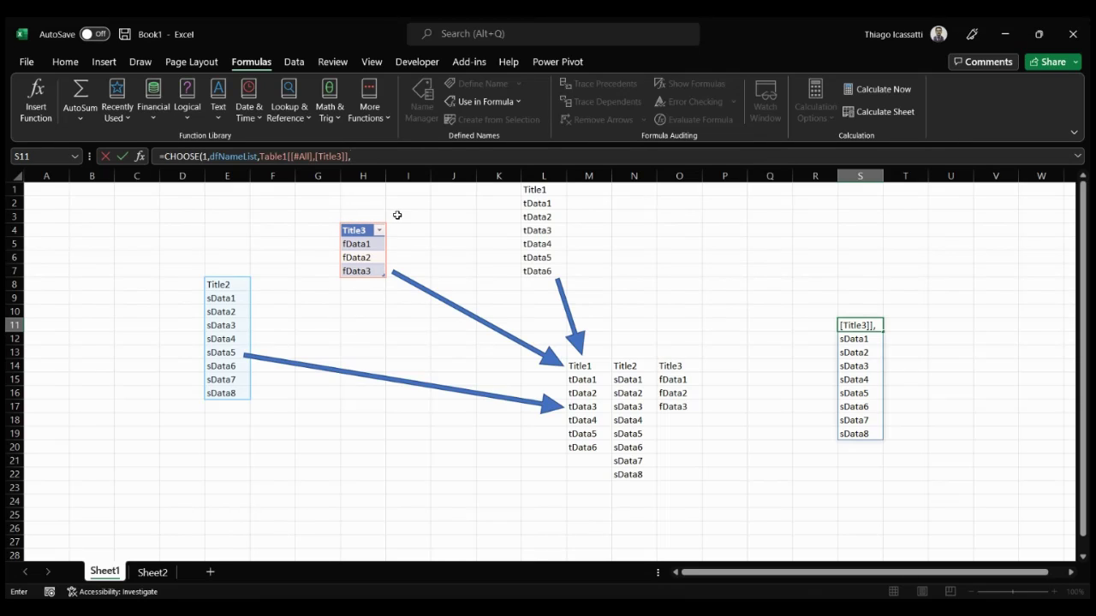
left_click_drag(548, 189, 535, 271)
type(")")
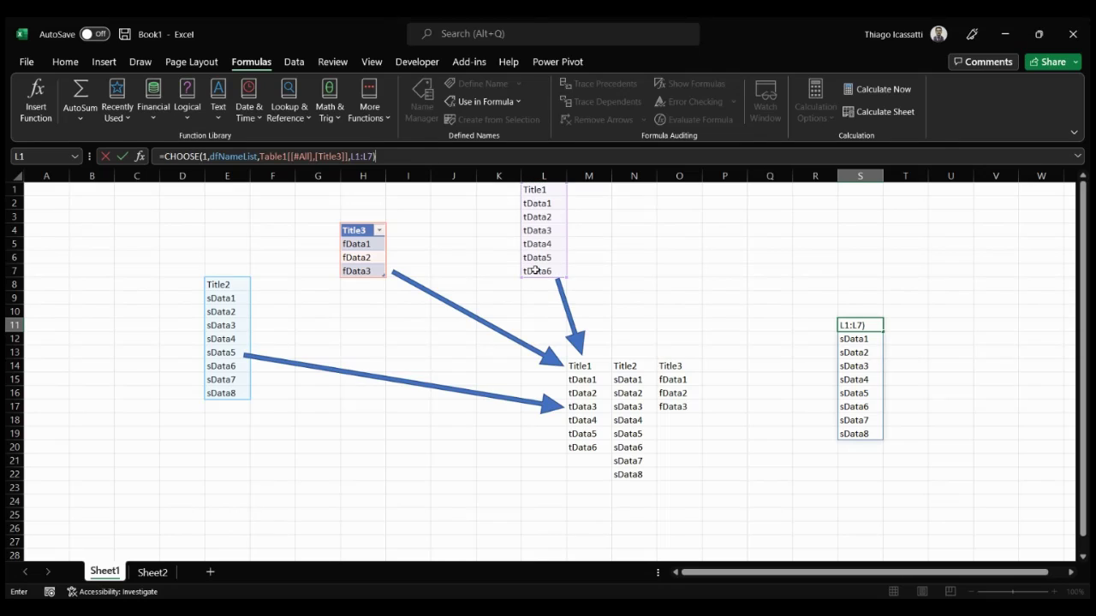
left_click(227, 157)
left_click(255, 157)
left_click(368, 156)
left_click(316, 156)
key("Return")
key("Up")
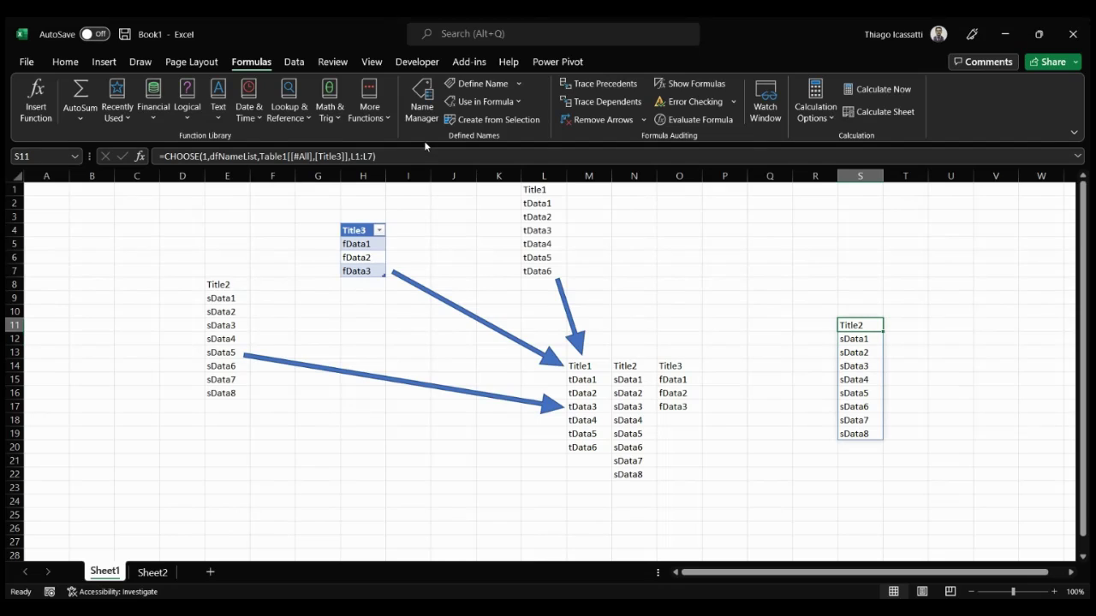
- Set the CHOOSE index in S11 to 2 to return the Title3 list
left_click(204, 156)
type("1")
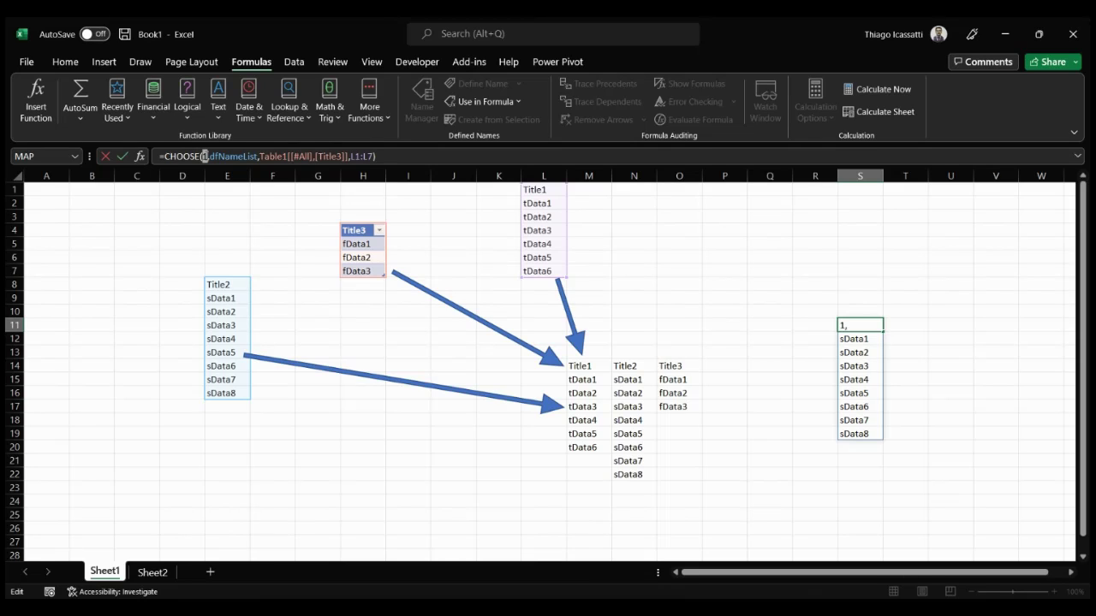
key("BackSpace")
type("2")
key("ctrl+Return")
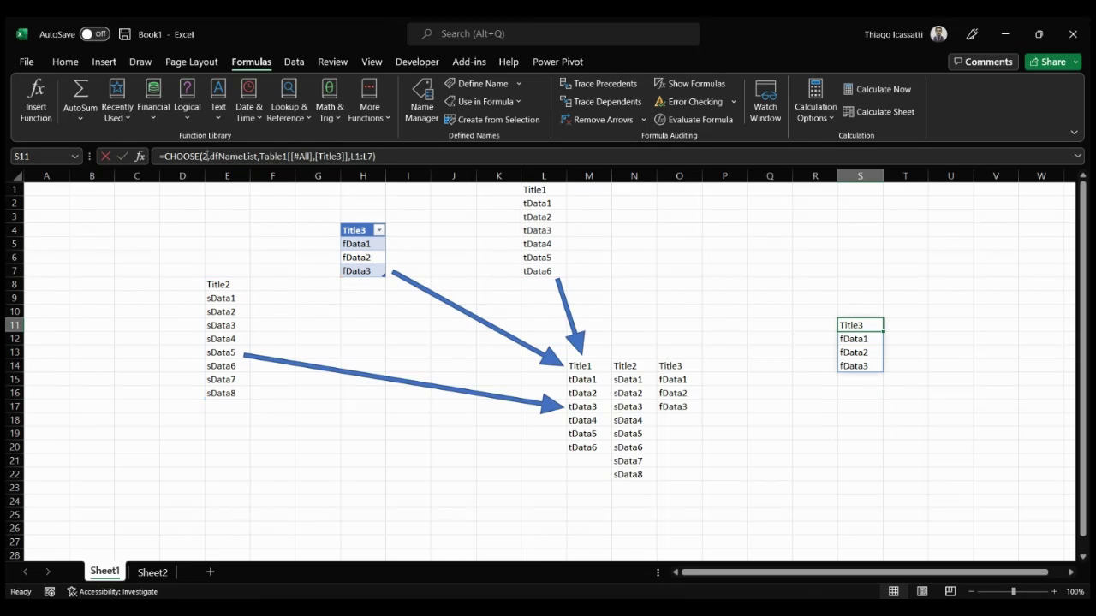
- Set the CHOOSE index in S11 to 3 to return the Title1 list
left_click(205, 156)
key("BackSpace")
type("1")
key("Return")
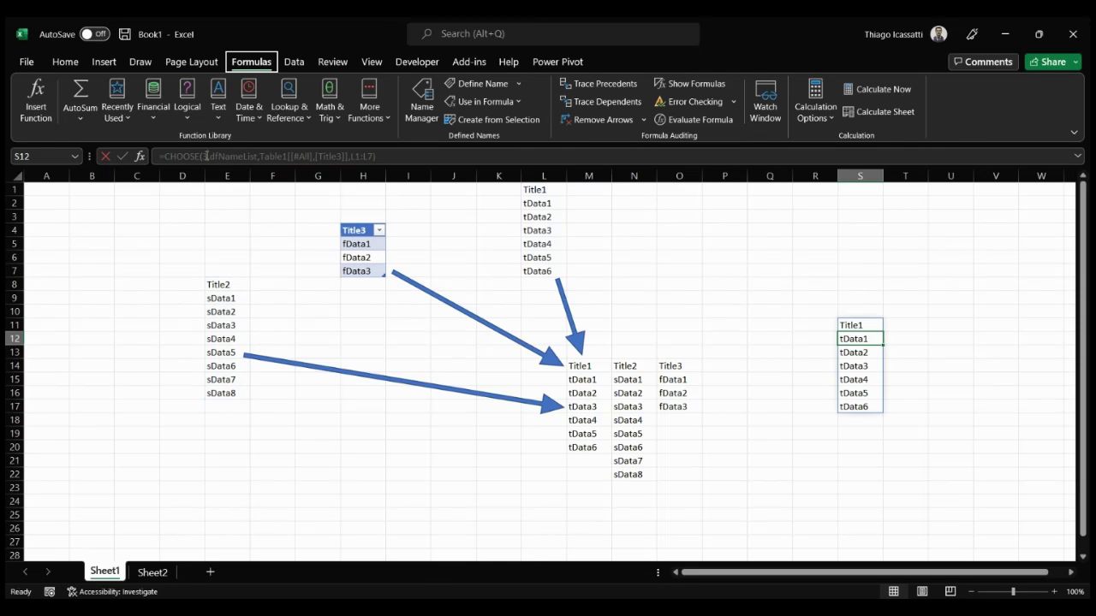
- Replace the CHOOSE index in S11 with the array constant {1,2,3} to return all three lists side by side
left_click(871, 325)
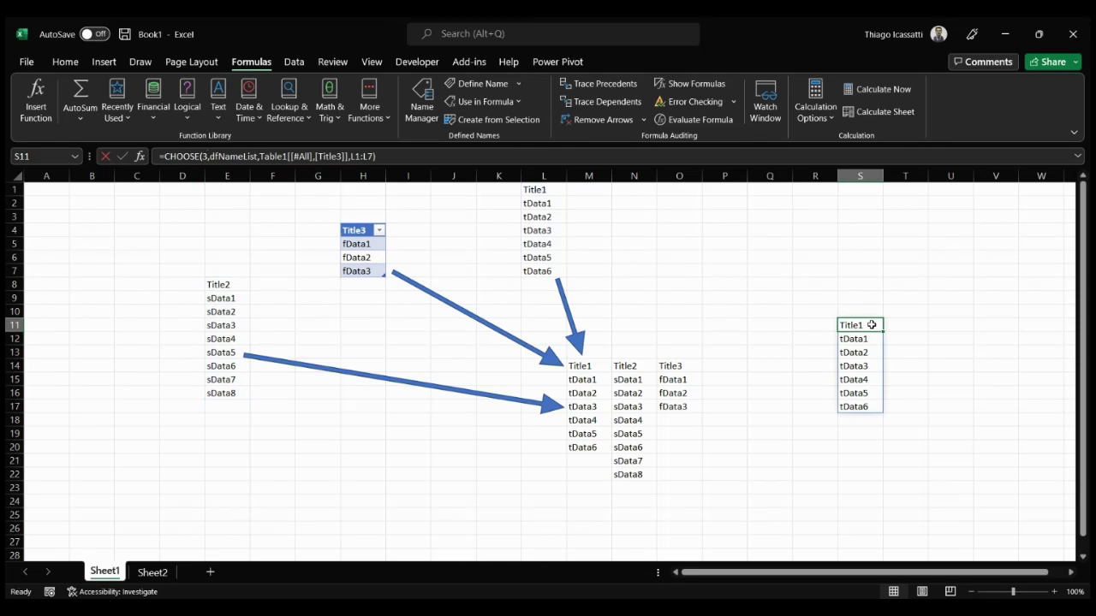
double_click(204, 156)
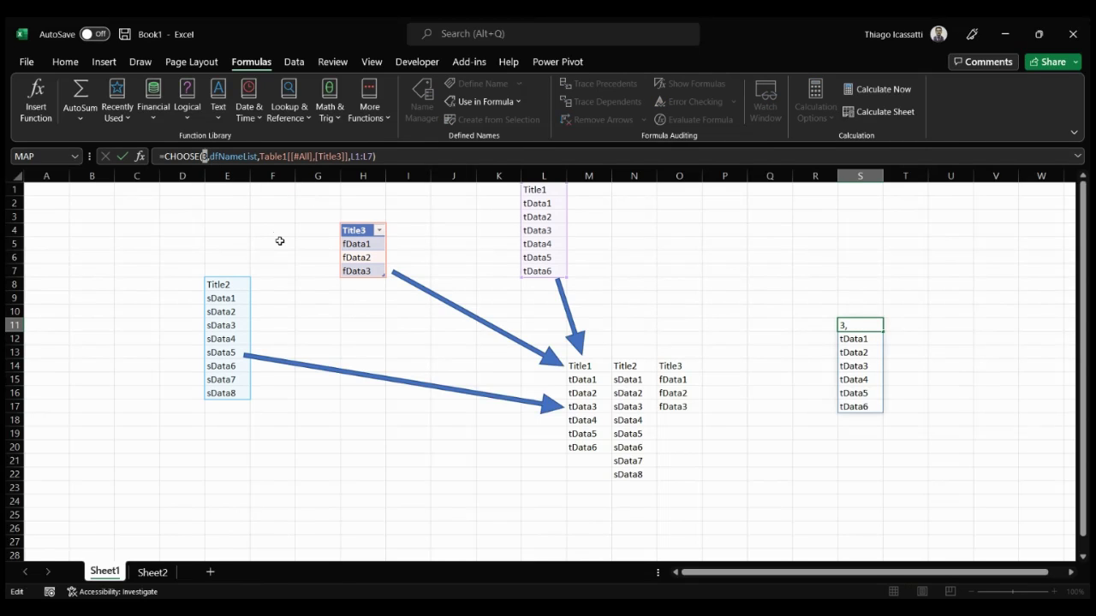
type("{1,2,")
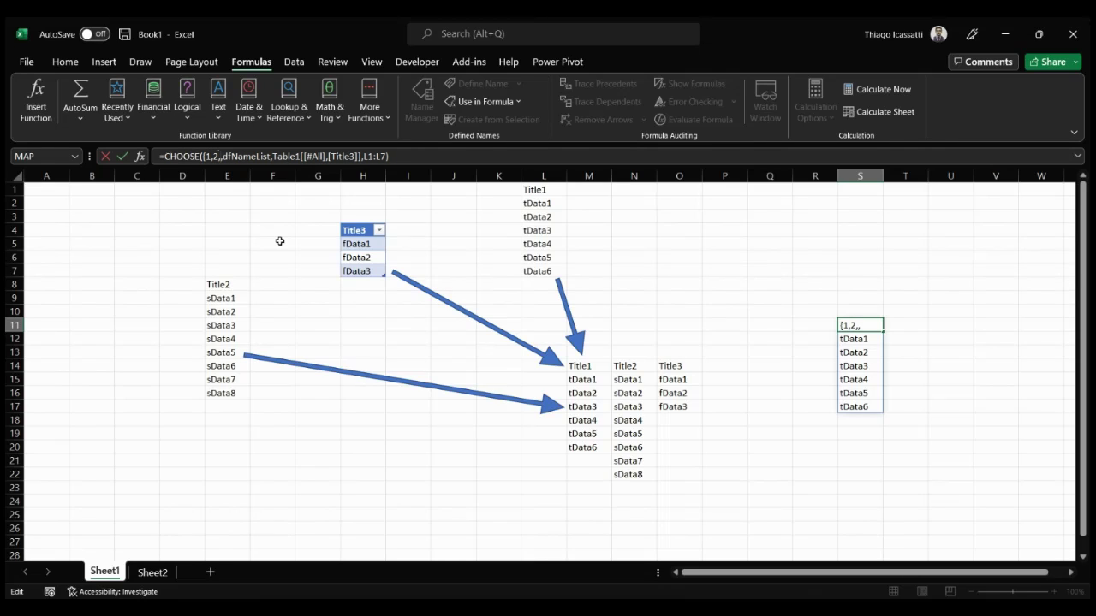
type("3}")
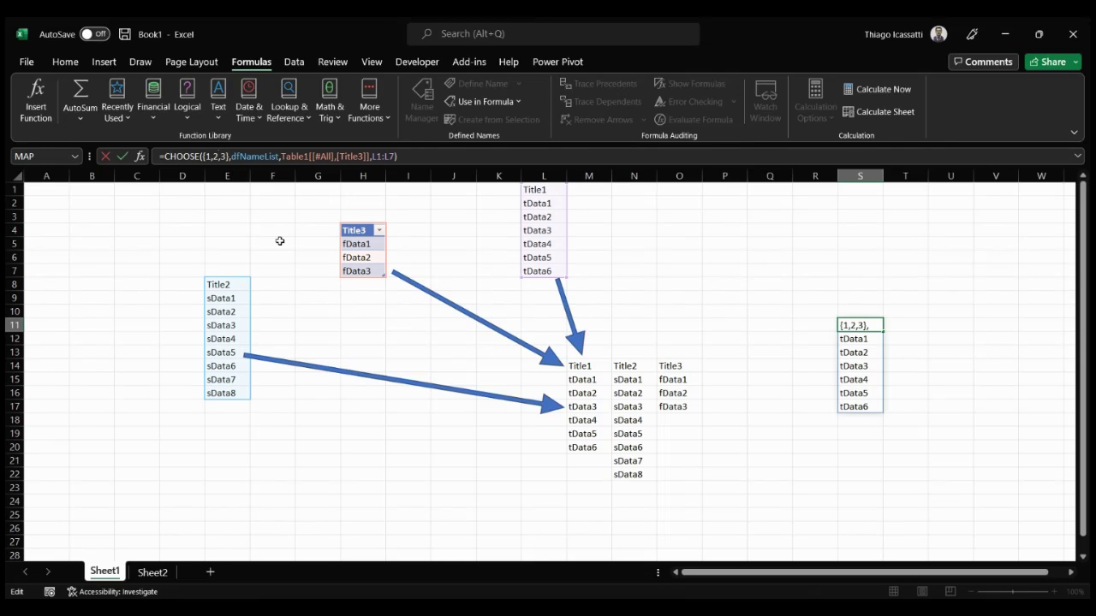
key("Return")
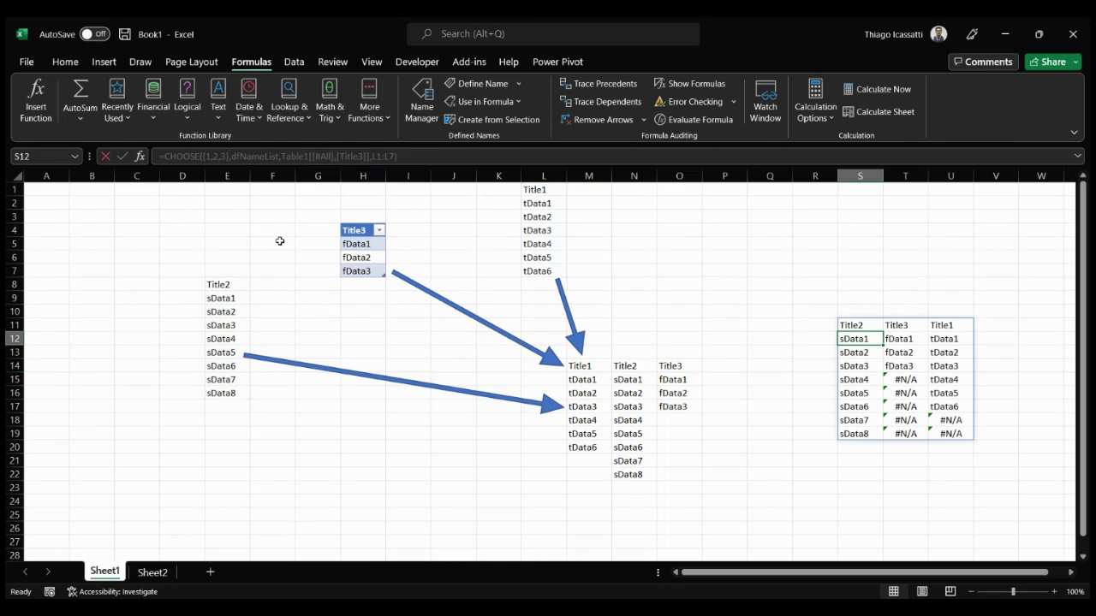
- Review the headings across the spilled CHOOSE result in row 11, returning to S11
key("Up")
key("Right")
key("Right")
key("Left")
key("Left")
key("Left")
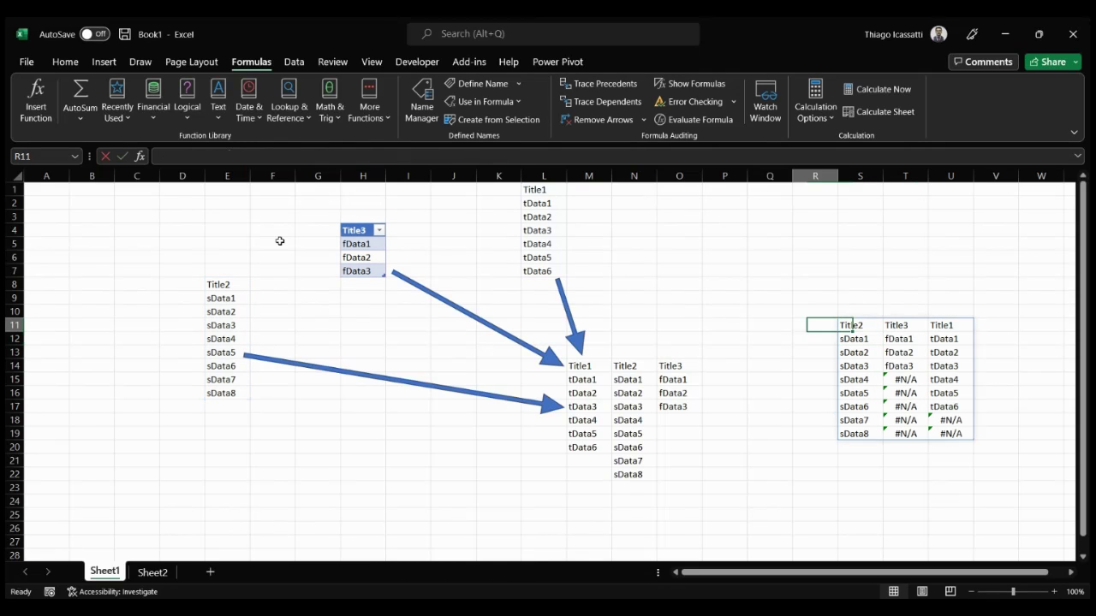
key("Right")
key("Right")
key("Left")
key("Left")
key("Up")
key("Right")
key("Down")
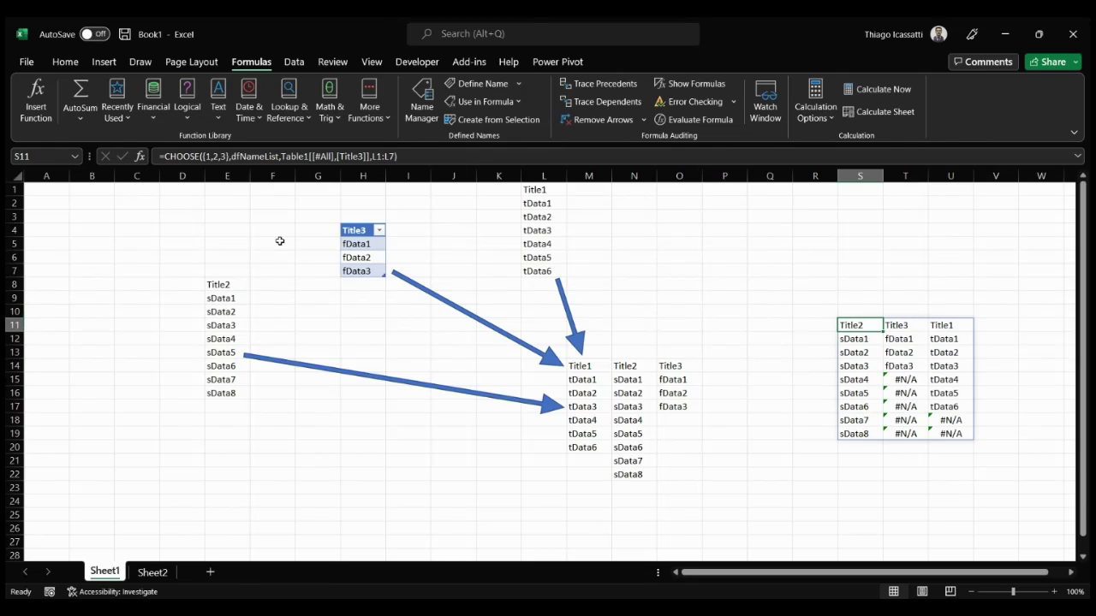
- Enter the array constant ={1,2,3} in S9, above the combined lists
key("Up")
key("Up")
type("=(")
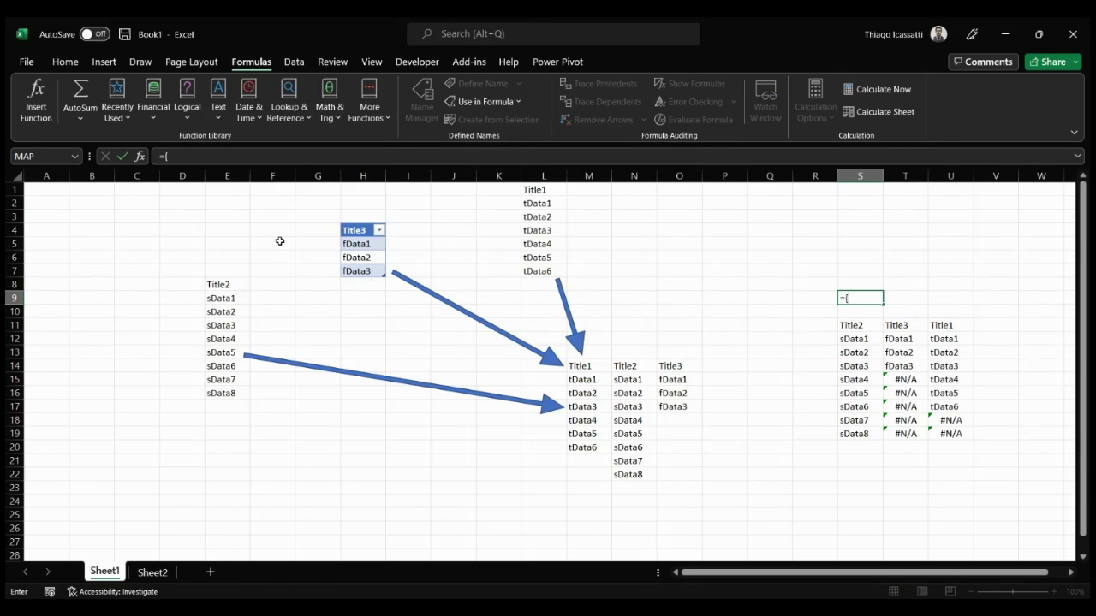
type("1,2,3}")
key("Return")
key("Up")
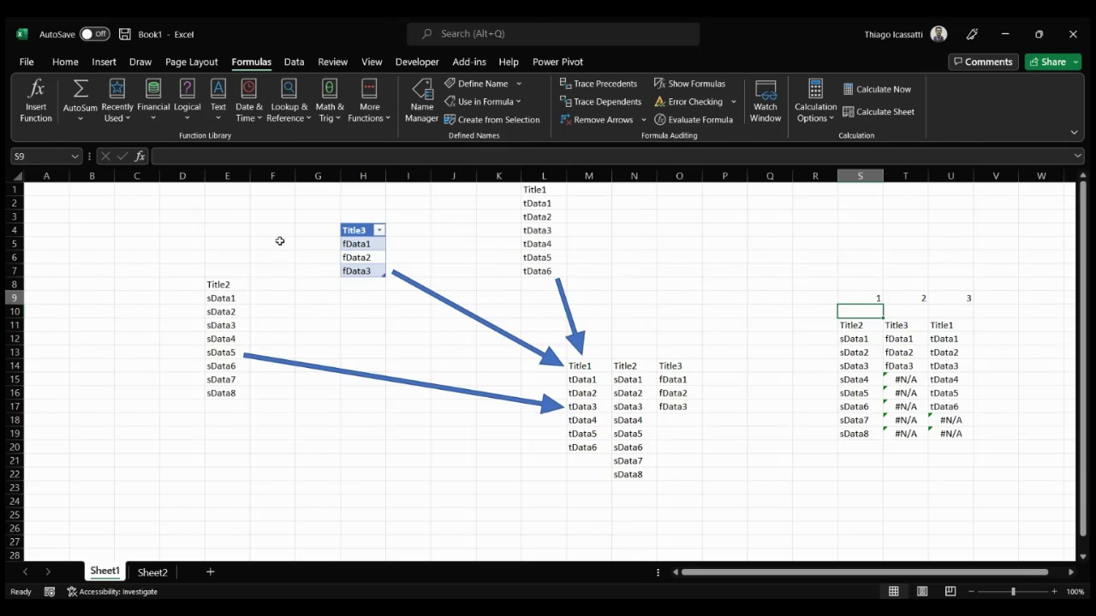
- Compare the spilled numbers in S9:U9 with the columns below and inspect the {1,2,3} argument in the S11 formula
key("Right")
key("Right")
key("Right")
key("Left")
key("Left")
key("Left")
key("Down")
key("Down")
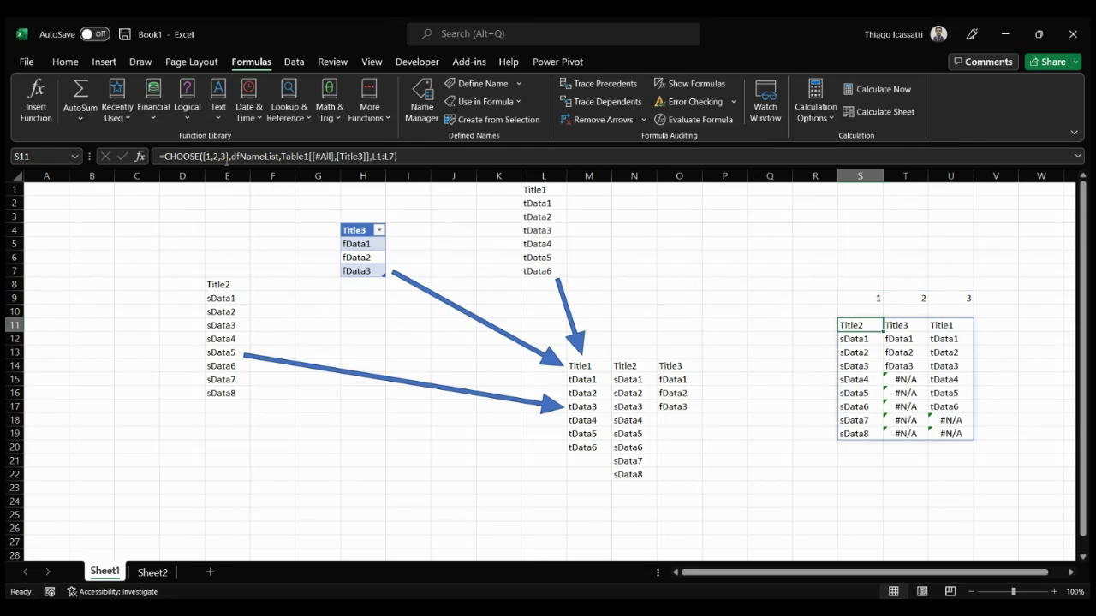
left_click_drag(230, 155, 202, 155)
key("Escape")
- Enter =SEQUENCE(1,3,1,1) in S8 to generate the same row of index numbers as the array constant
key("Up")
key("Up")
key("Up")
key("Down")
key("Up")
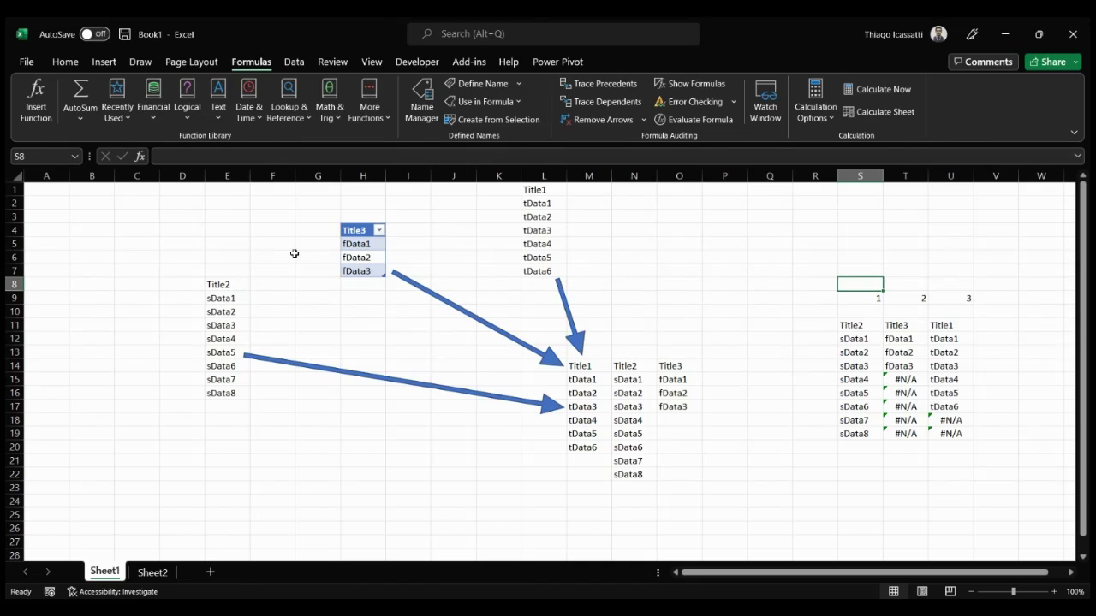
type("=seq")
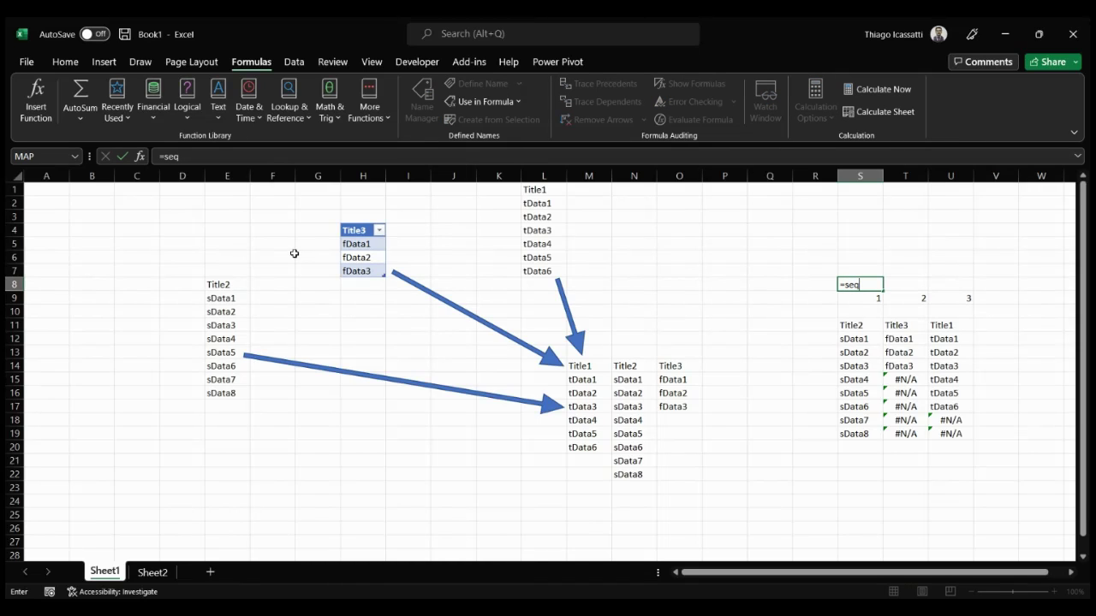
key("Tab")
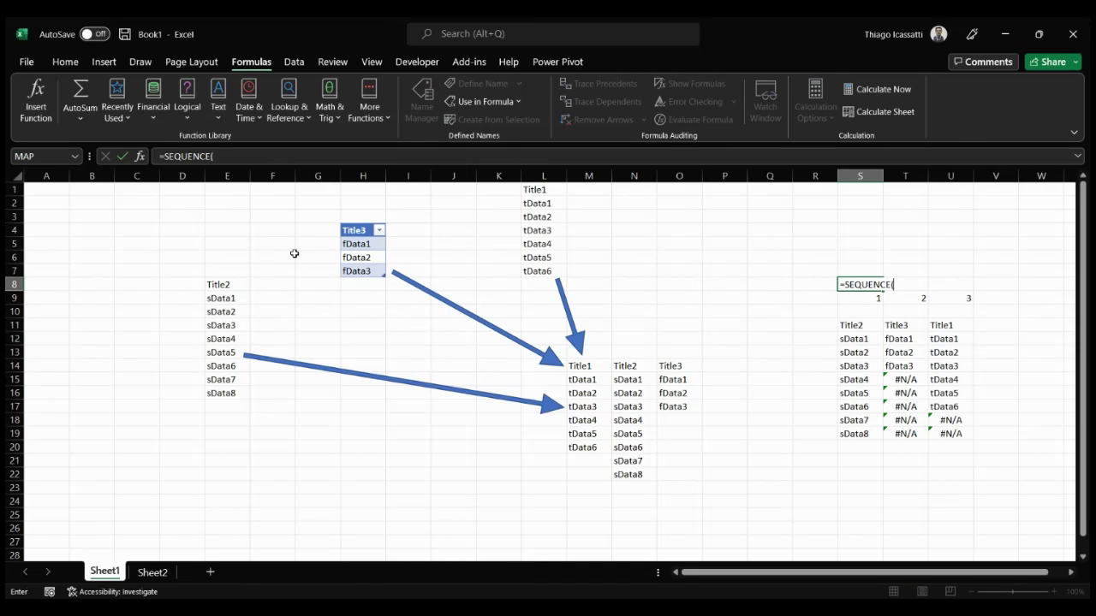
type("1,")
type("3,1")
type(",1,")
key("ctrl+Return")
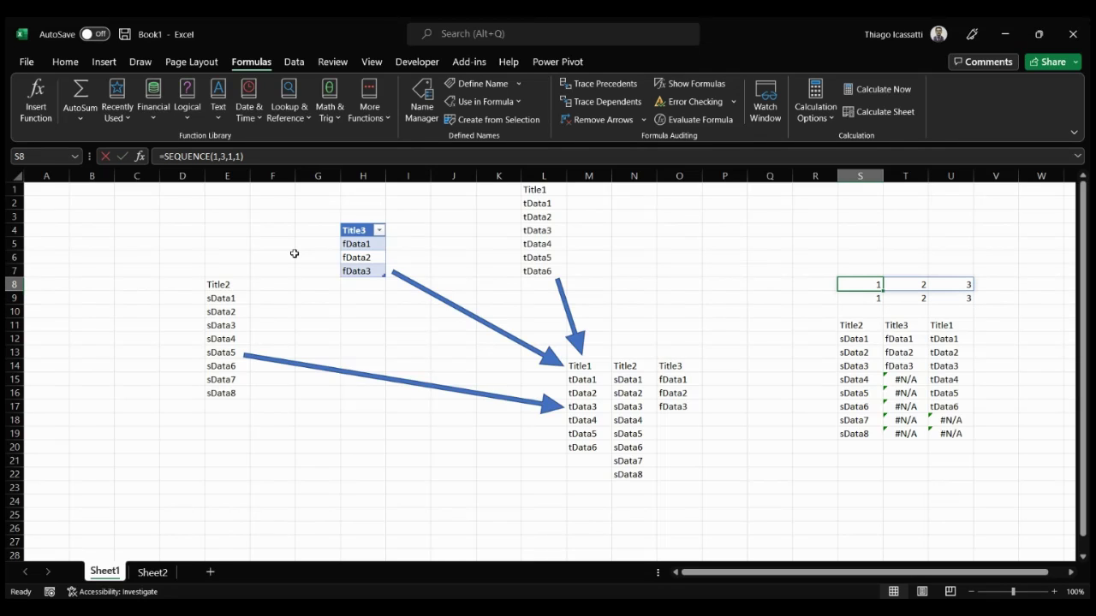
left_click(223, 155)
key("BackSpace")
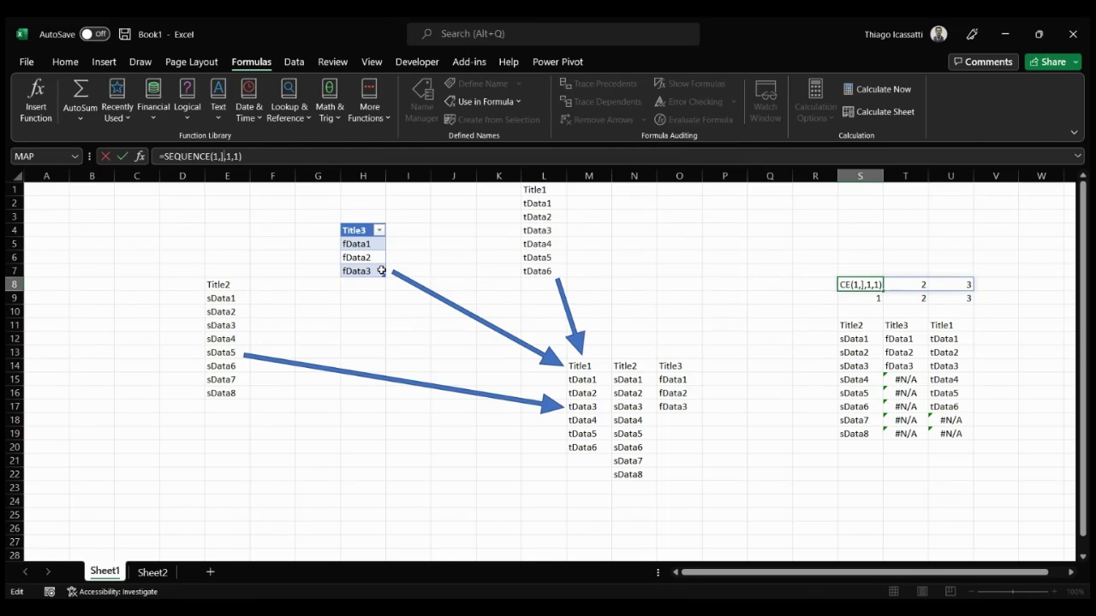
key("Return")
- Enter the column count 3 in S6 as an input cell for the sequence
key("Up")
key("Up")
key("Up")
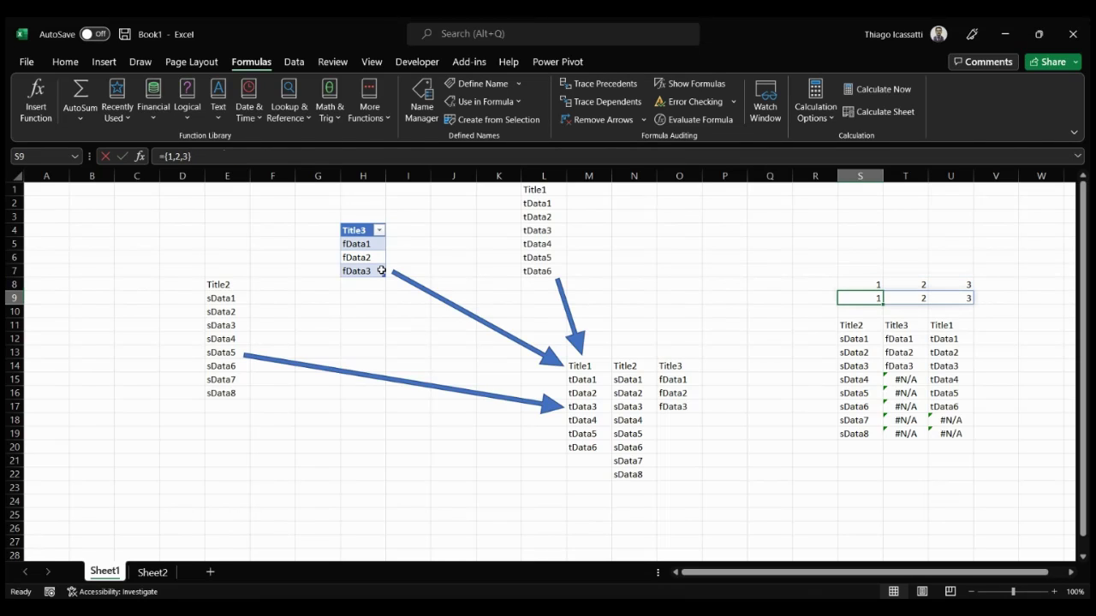
type("3")
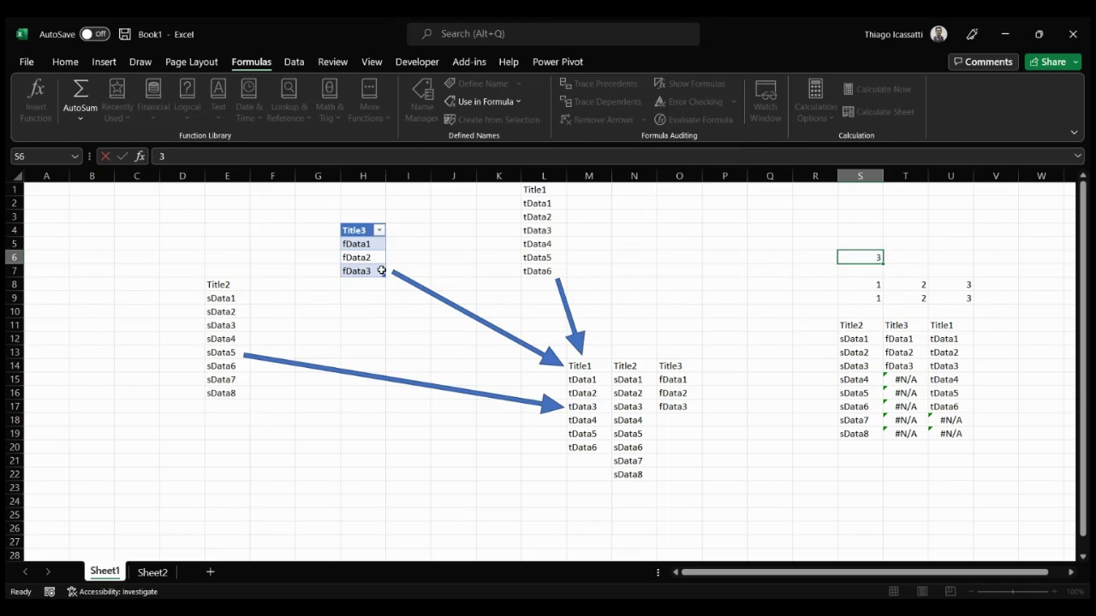
key("Return")
- Replace the columns argument of the SEQUENCE formula in S8 with a reference to S6, giving =SEQUENCE(1,S6,1,1)
key("Down")
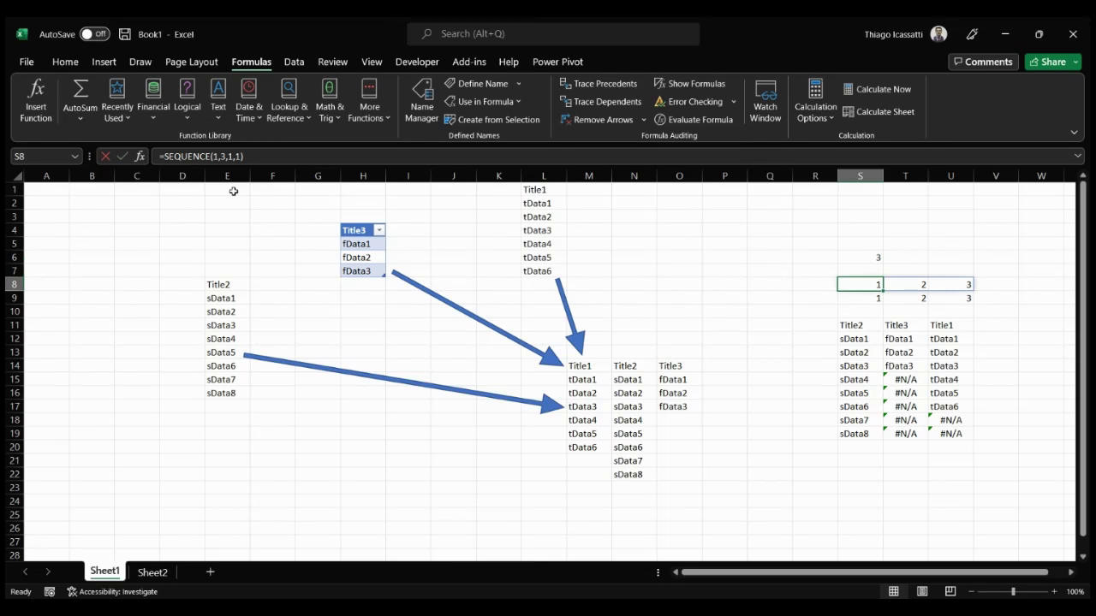
double_click(224, 156)
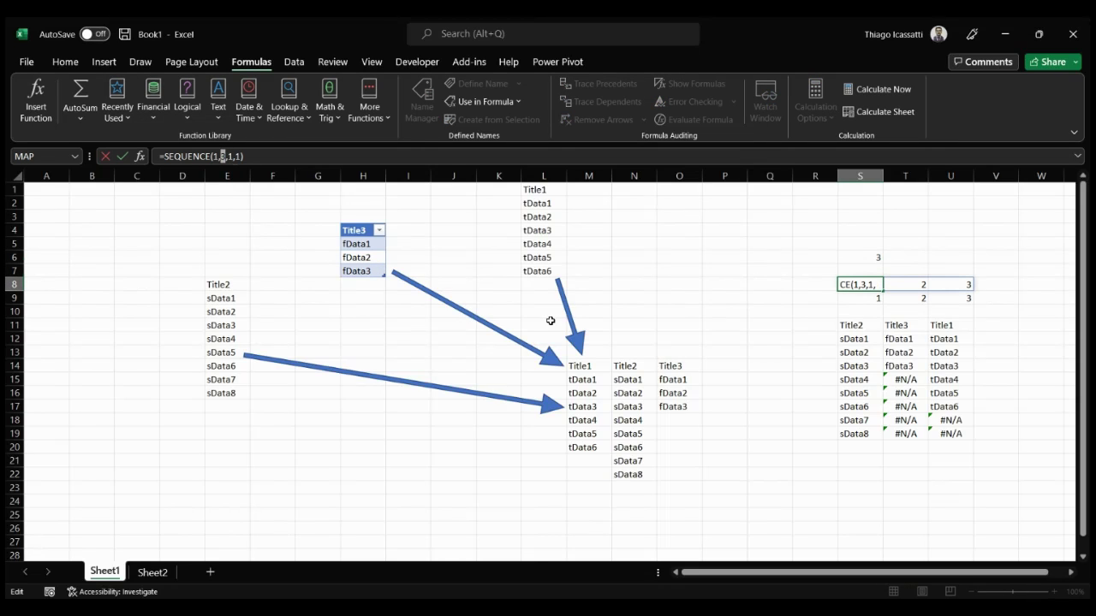
left_click(867, 257)
key("shift+Return")
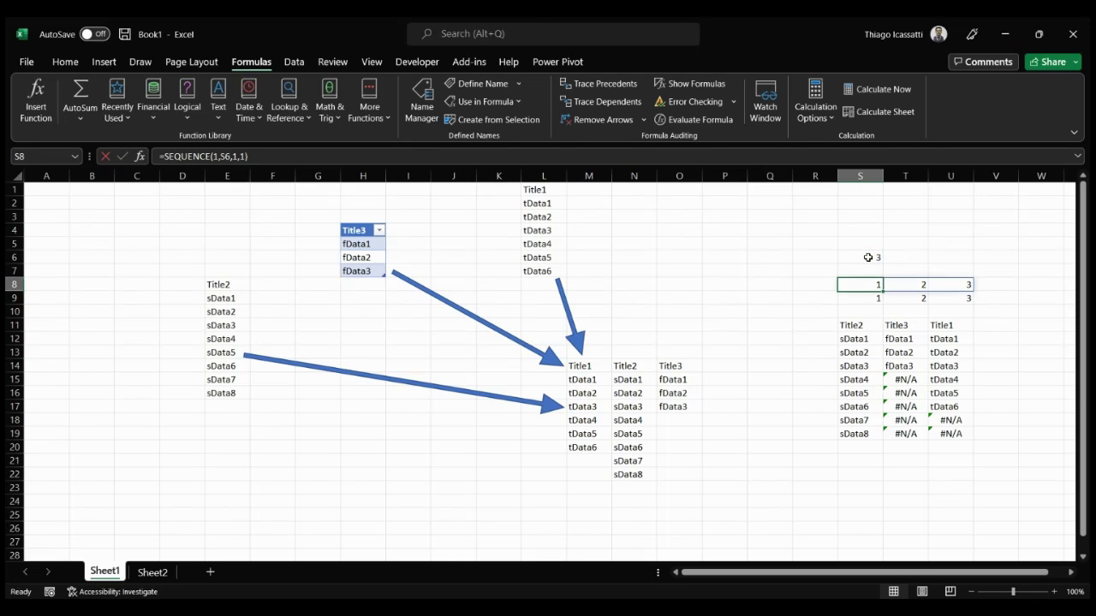
- Test the dynamic sequence by entering column counts of 4 and 100 in S6
key("Page_Down")
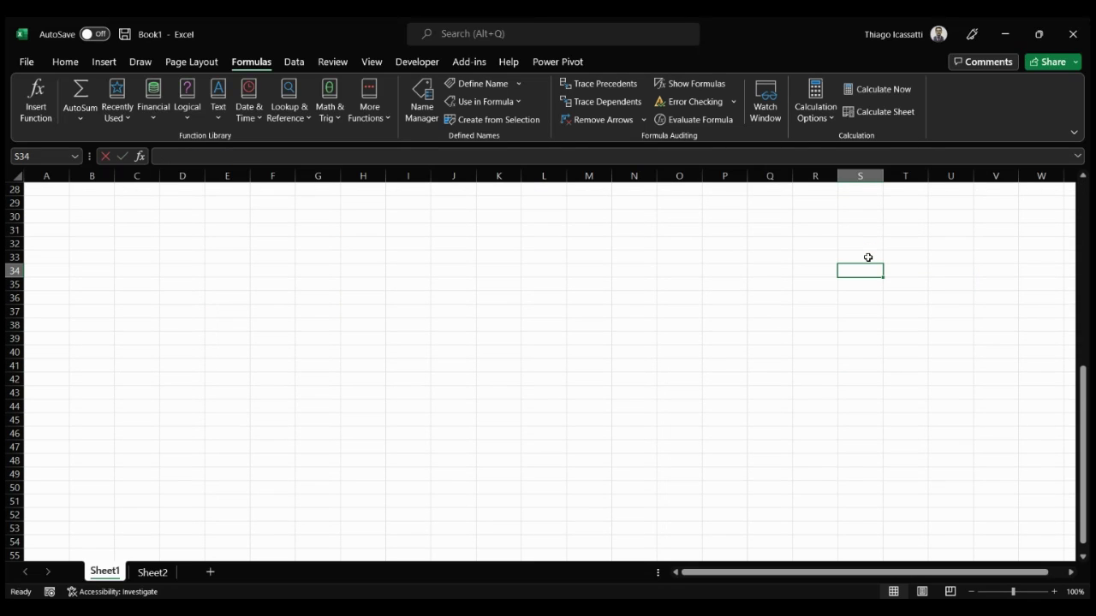
key("Page_Up")
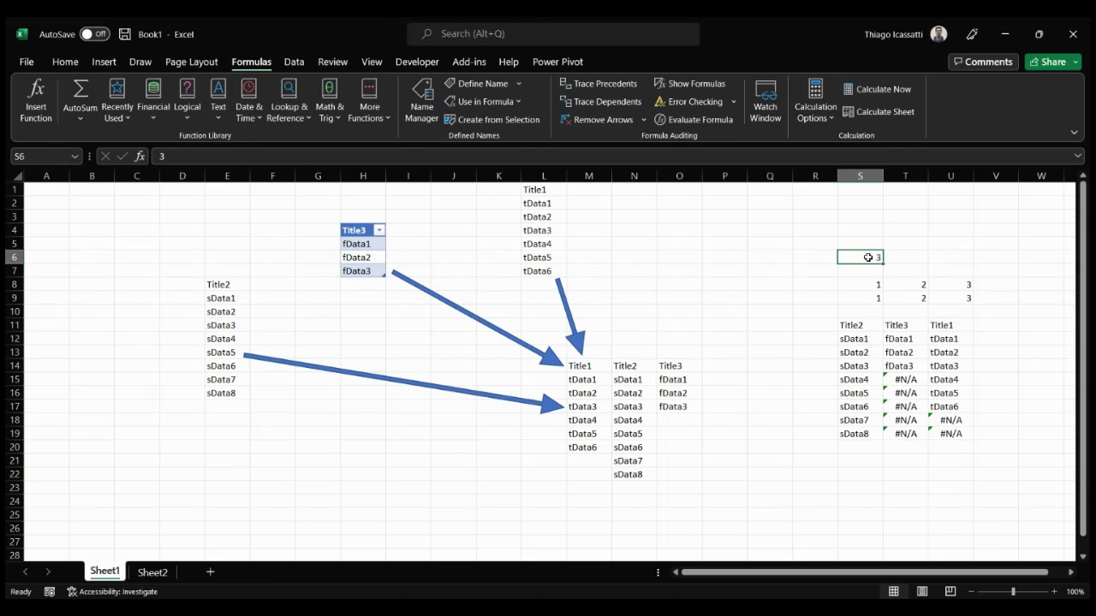
type("4")
key("ctrl+Return")
type("100")
key("Return")
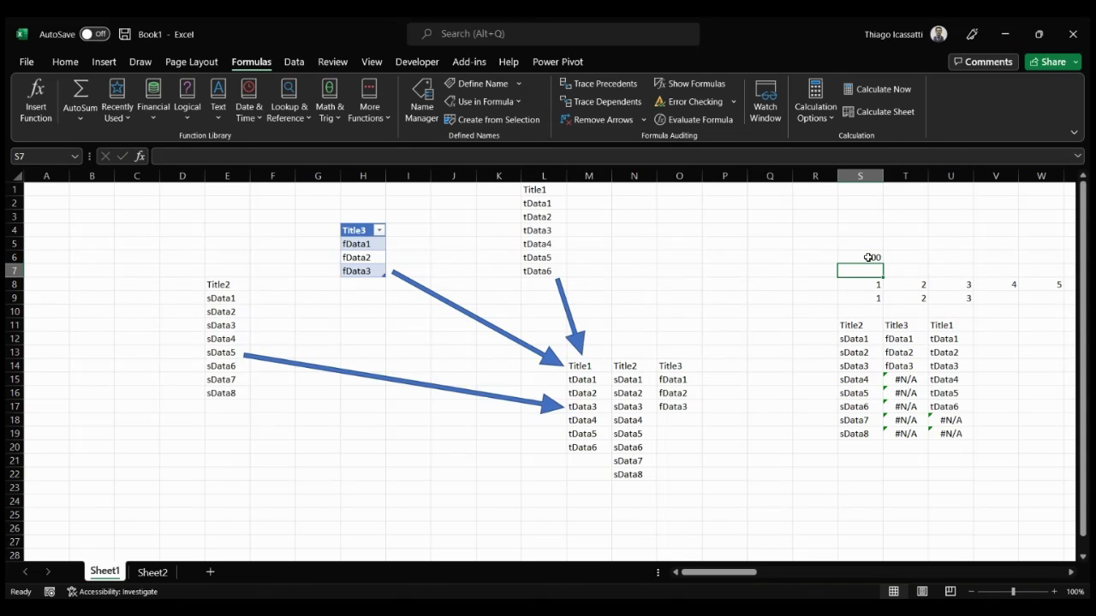
key("Down")
- Set the column count in S6 back to 3
left_click(868, 257)
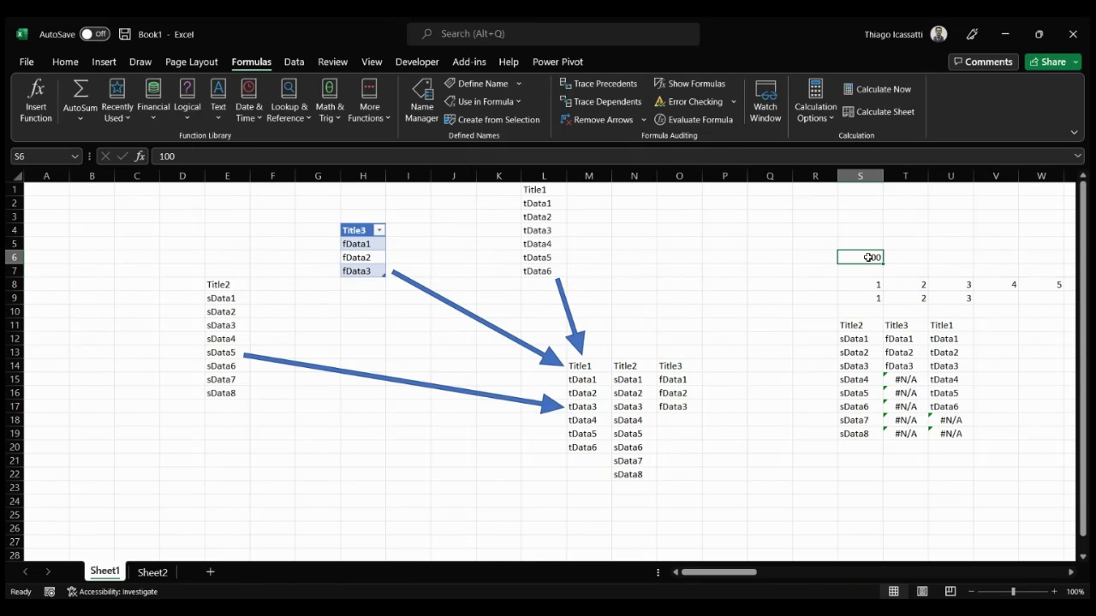
type("3")
key("Return")
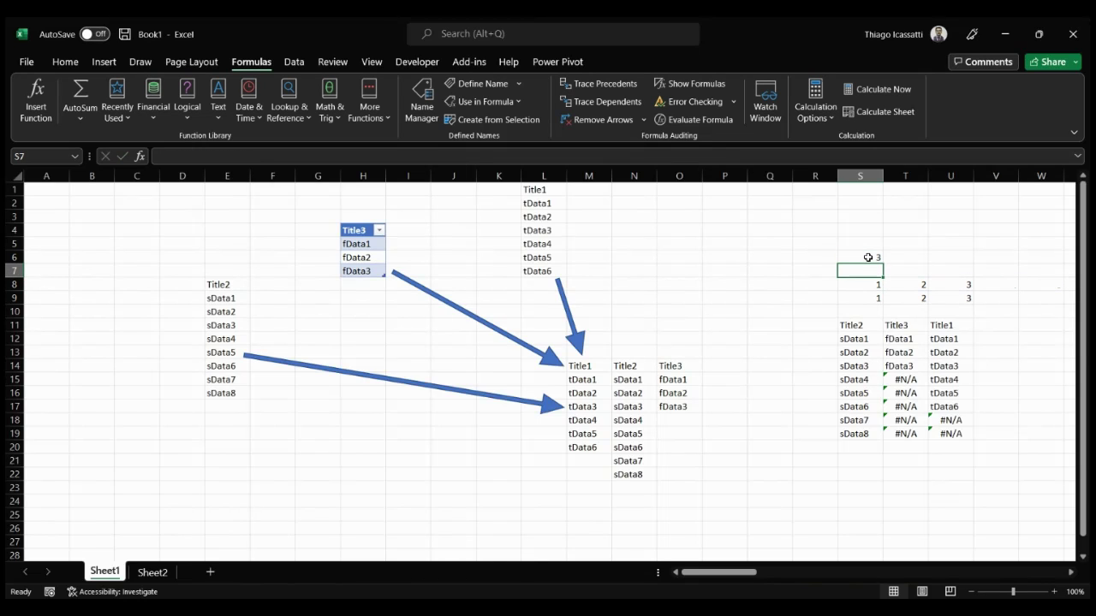
key("Down")
key("Up")
key("Up")
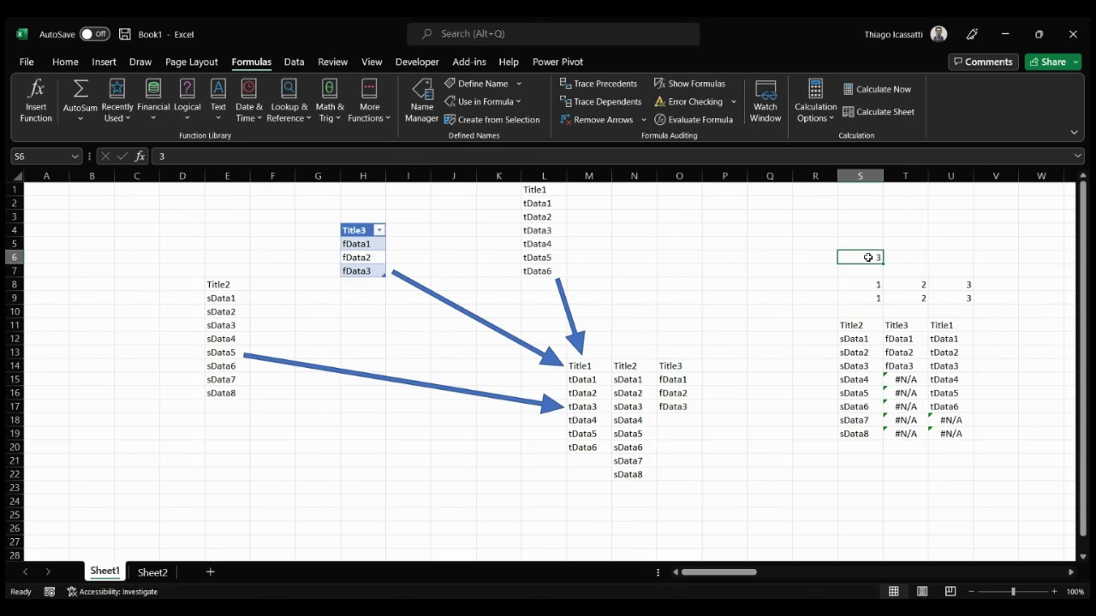
- Replace the S6 reference in the S8 SEQUENCE formula with the constant 3, giving =SEQUENCE(1,3,1,1)
key("Down")
key("Down")
key("Down")
key("Down")
key("Down")
key("Up")
key("Up")
key("Up")
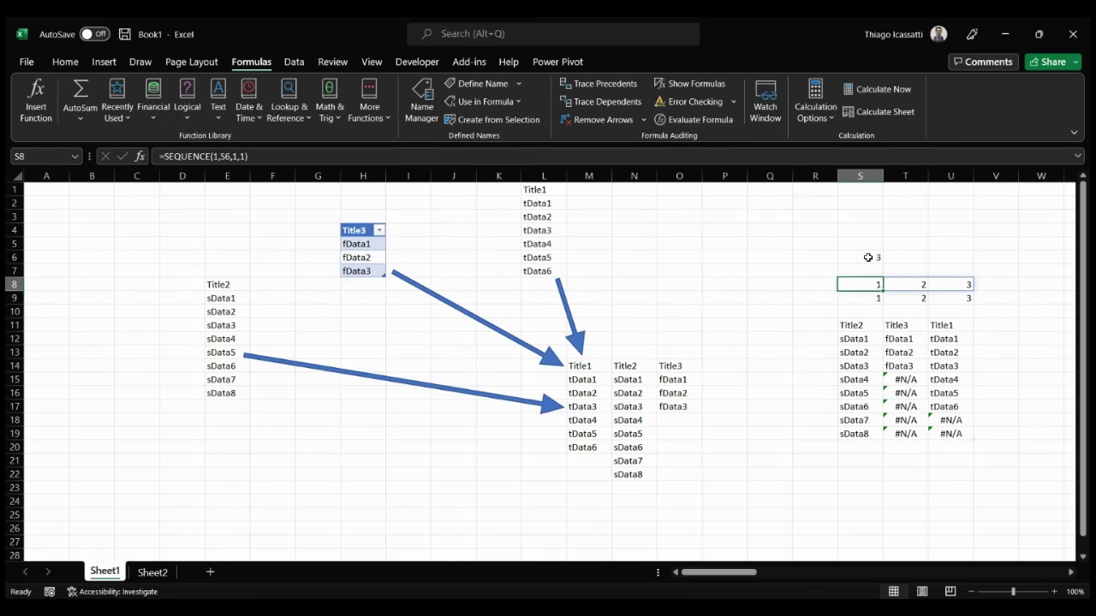
double_click(221, 156)
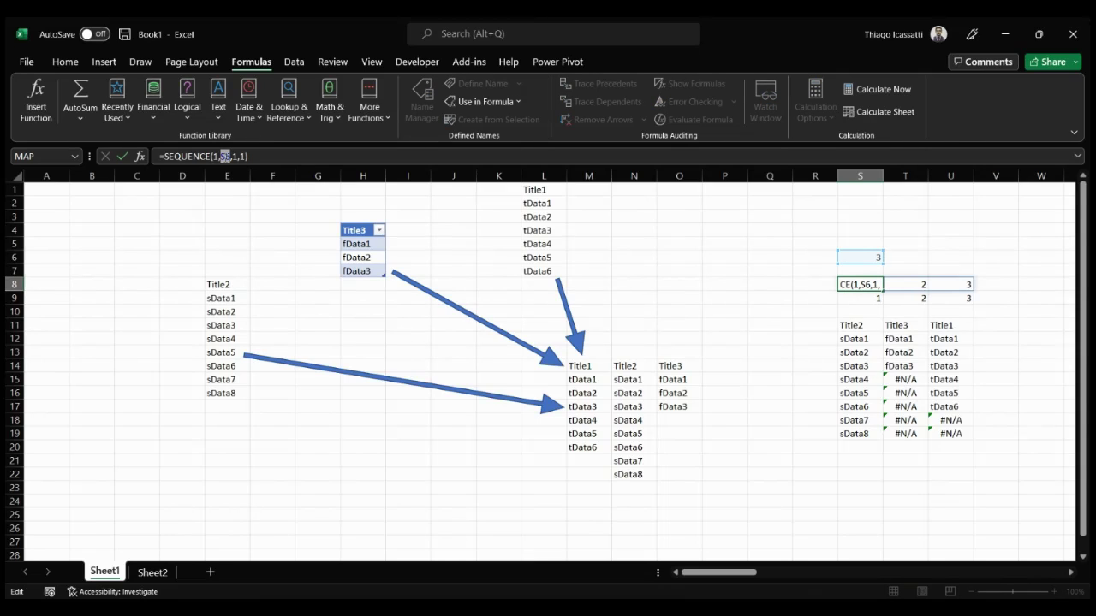
type("3")
- Copy the SEQUENCE(1,3,1,1) expression from S8 without its equals sign and commit the formula
key("End")
key("shift+Home")
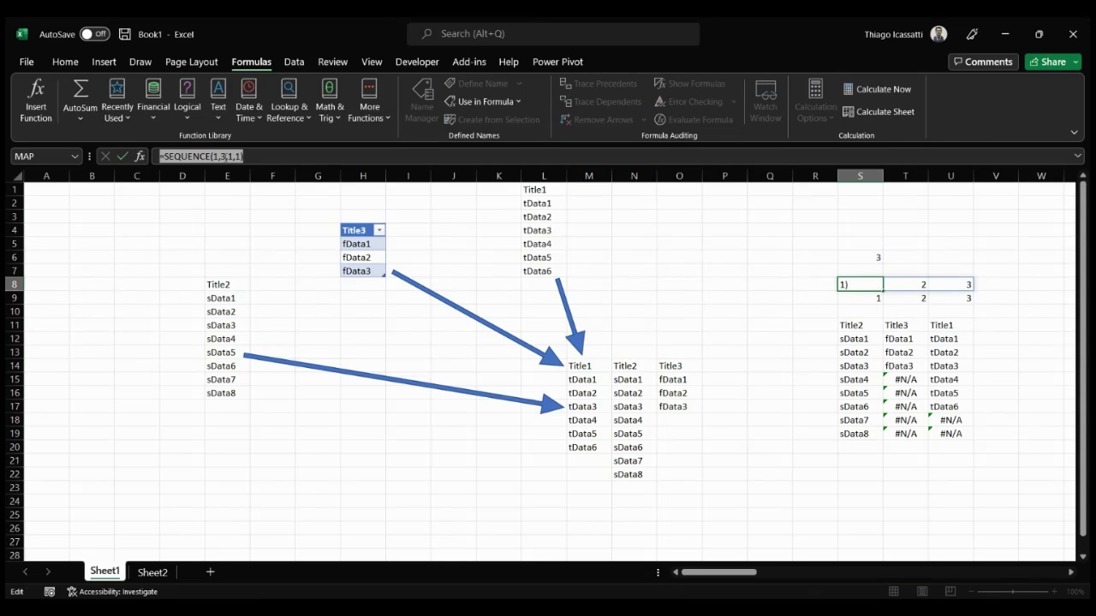
key("shift+Right")
key("ctrl+c")
key("Return")
- Replace the {1,2,3} array constant in the S11 CHOOSE formula with the copied SEQUENCE(1,3,1,1) expression
key("Down")
key("Down")
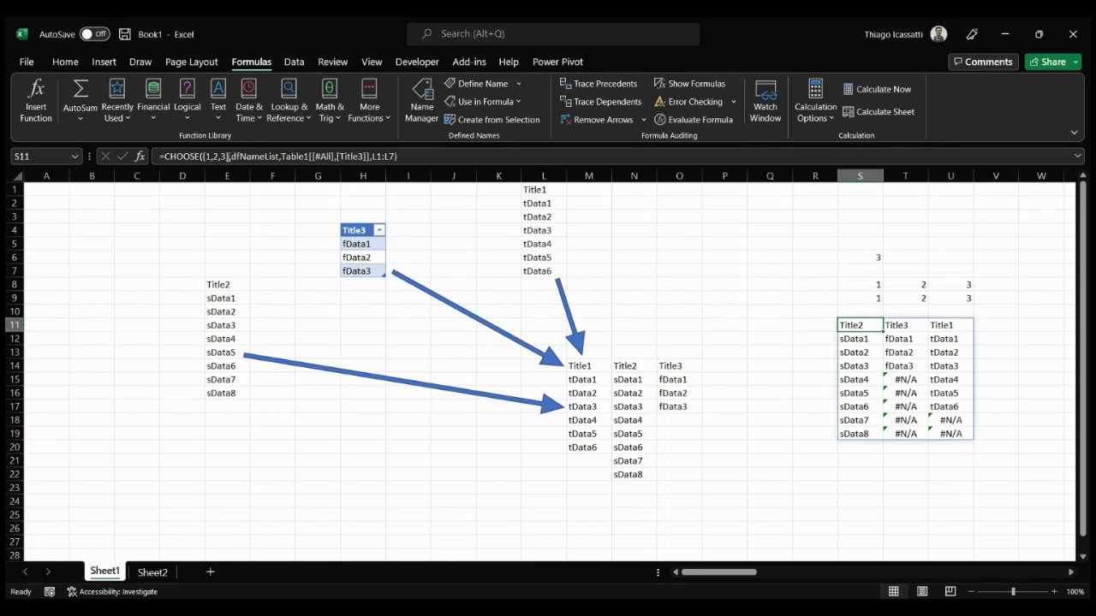
left_click(226, 156)
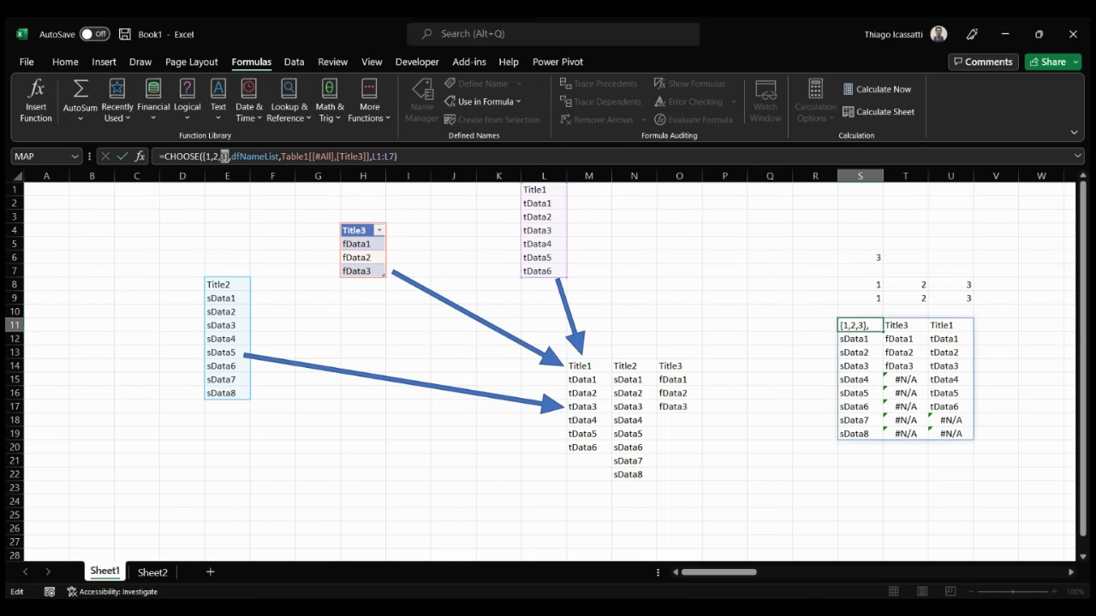
left_click_drag(226, 156, 202, 156)
key("ctrl+v")
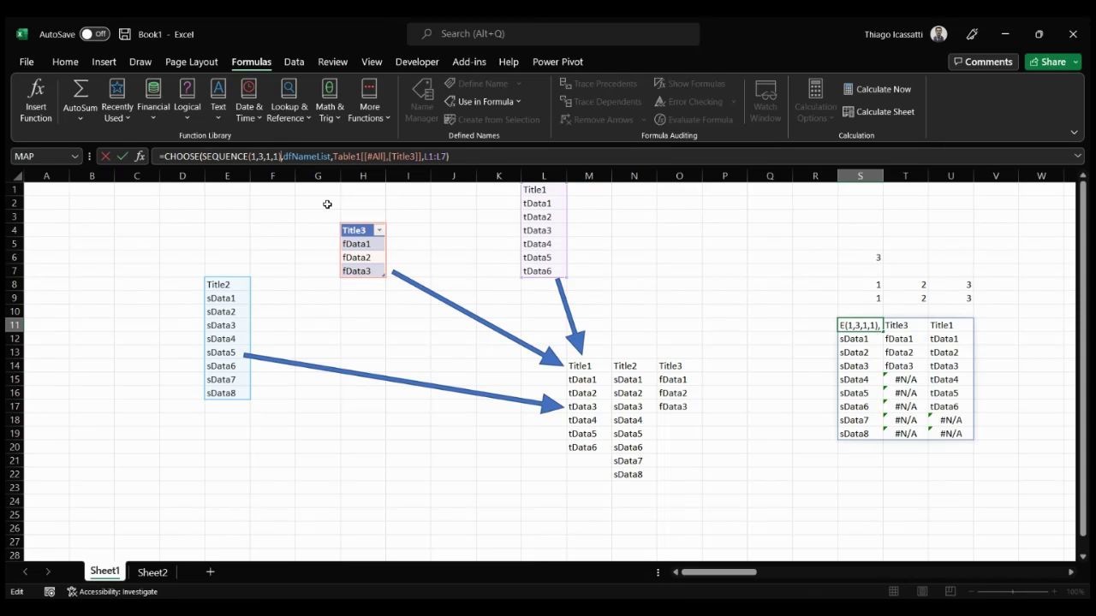
key("Return")
- Clear the helper formulas and the column count from S6:S9
key("Up")
key("Up")
key("Up")
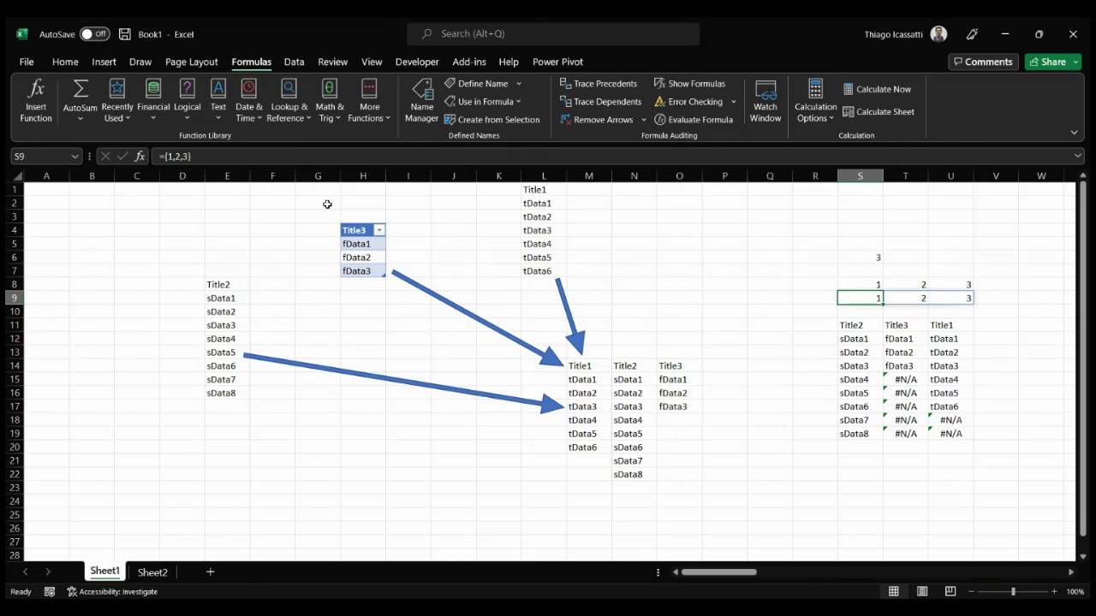
key("shift+Up")
key("shift+Up")
key("shift+Up")
key("Delete")
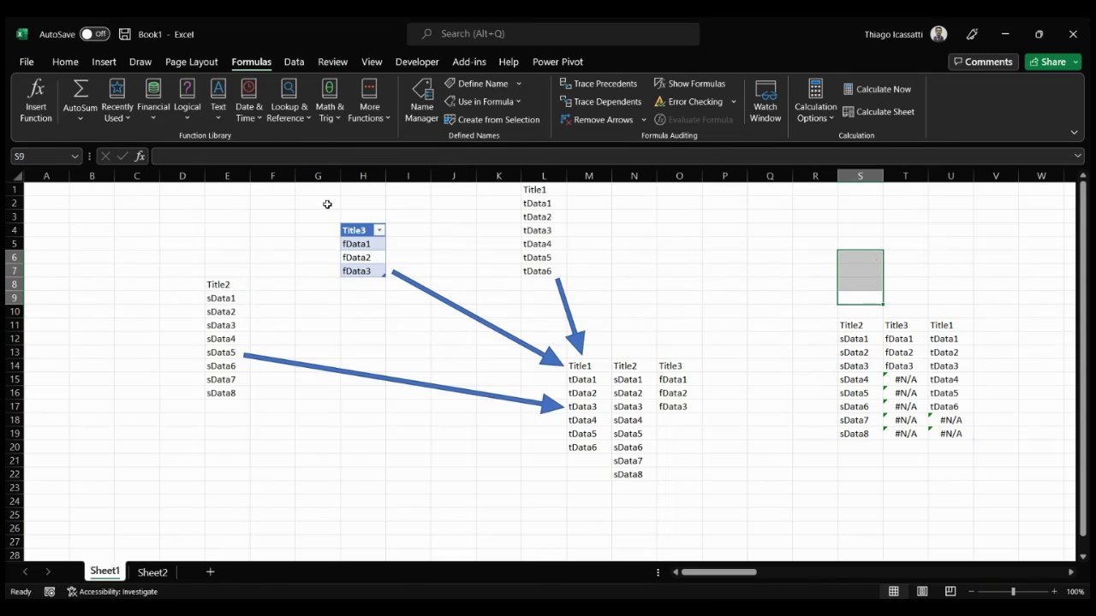
- Examine the Title2 and Title3 columns of the S11 spill range and the error cells below the shorter list
key("Down")
key("Down")
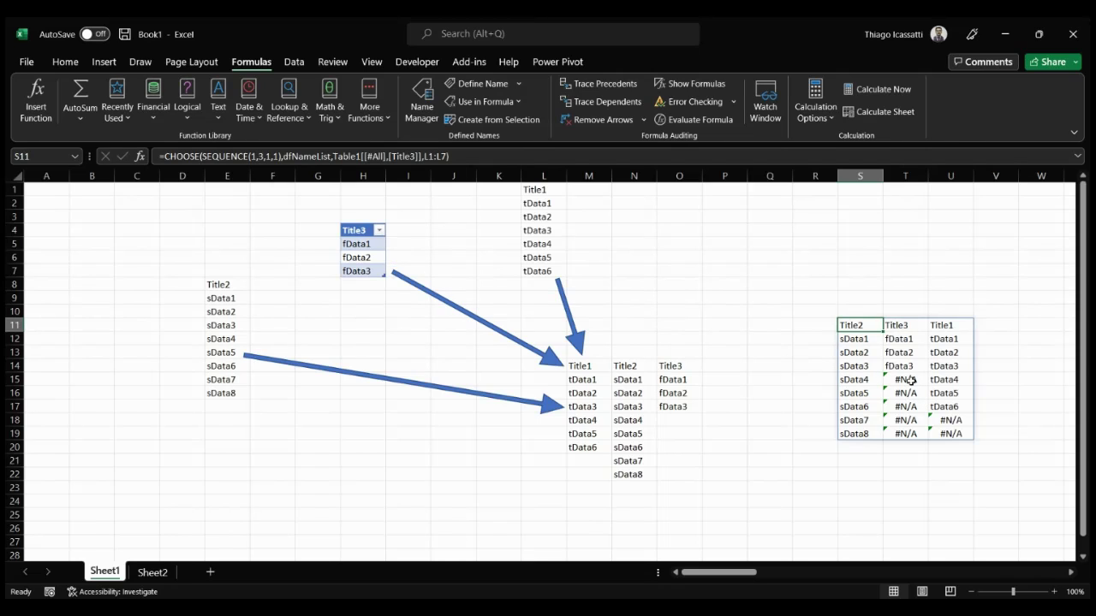
left_click_drag(860, 326, 858, 434)
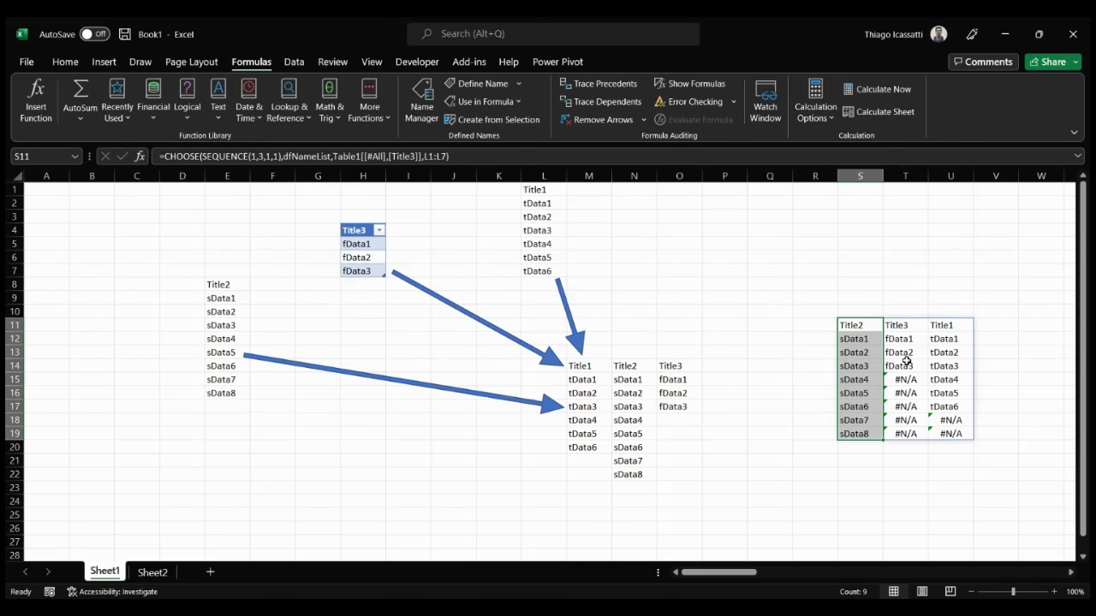
left_click_drag(912, 326, 909, 368)
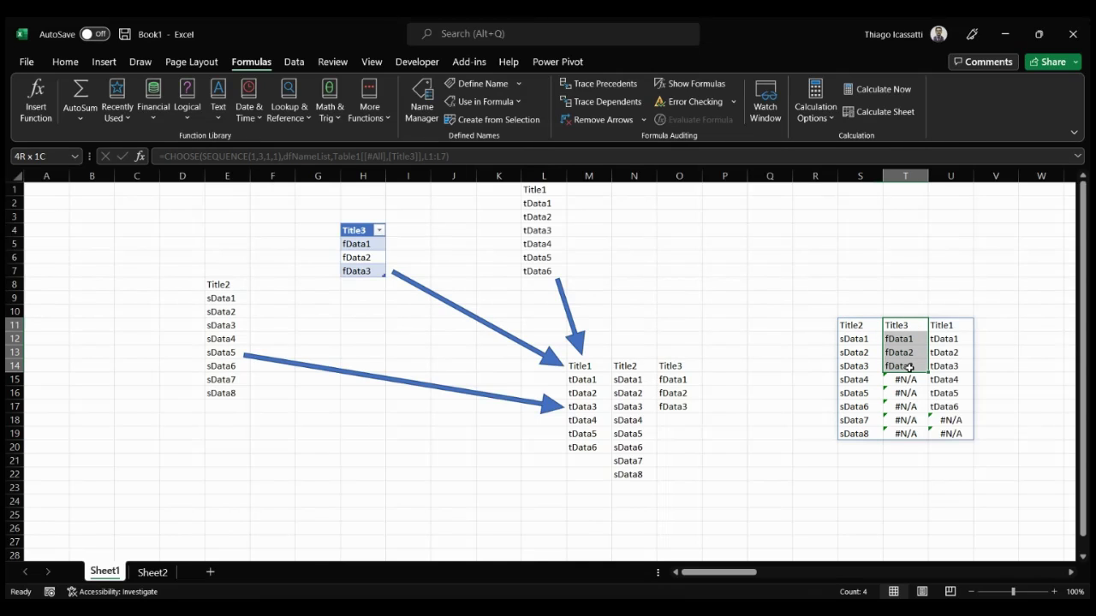
left_click(905, 381)
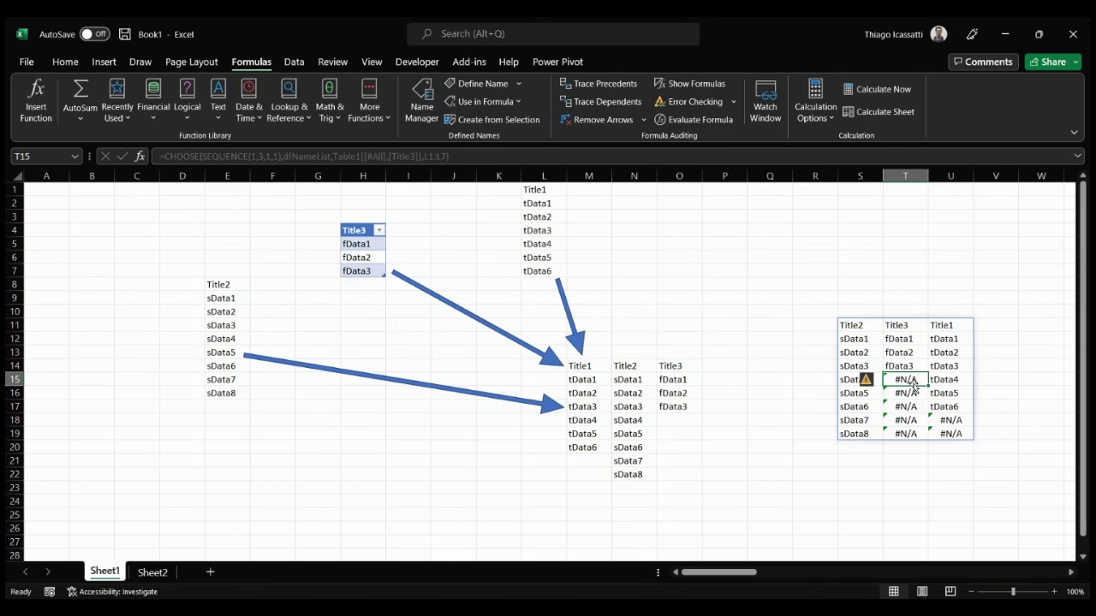
left_click(166, 156)
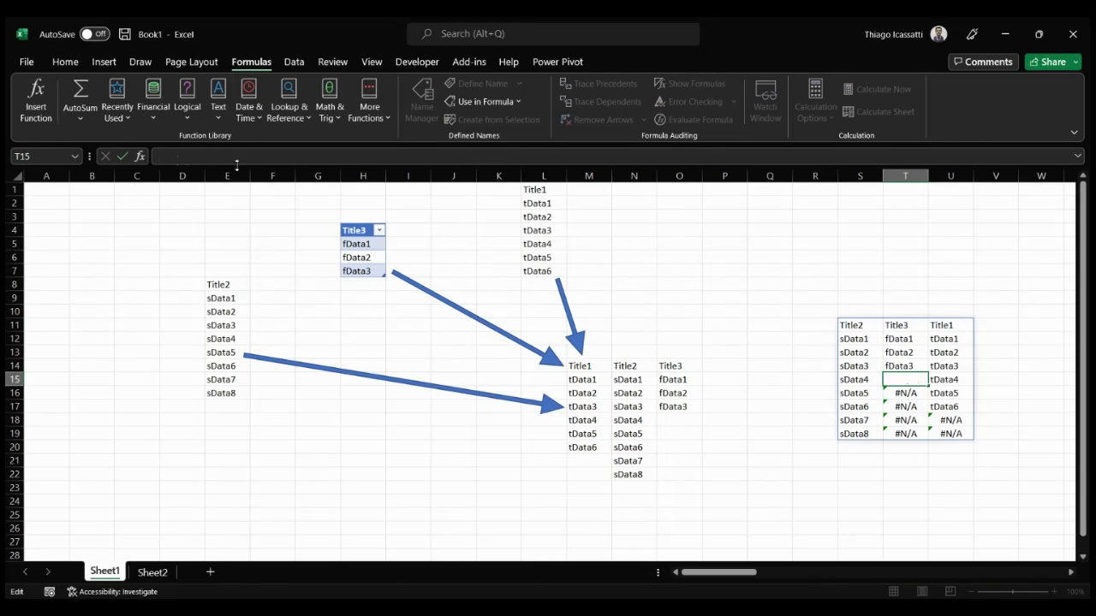
key("Return")
- Wrap the CHOOSE formula in S11 in IFNA with an empty string "" as the replacement for errors
key("Up")
key("Up")
key("Up")
key("Up")
key("Up")
key("Left")
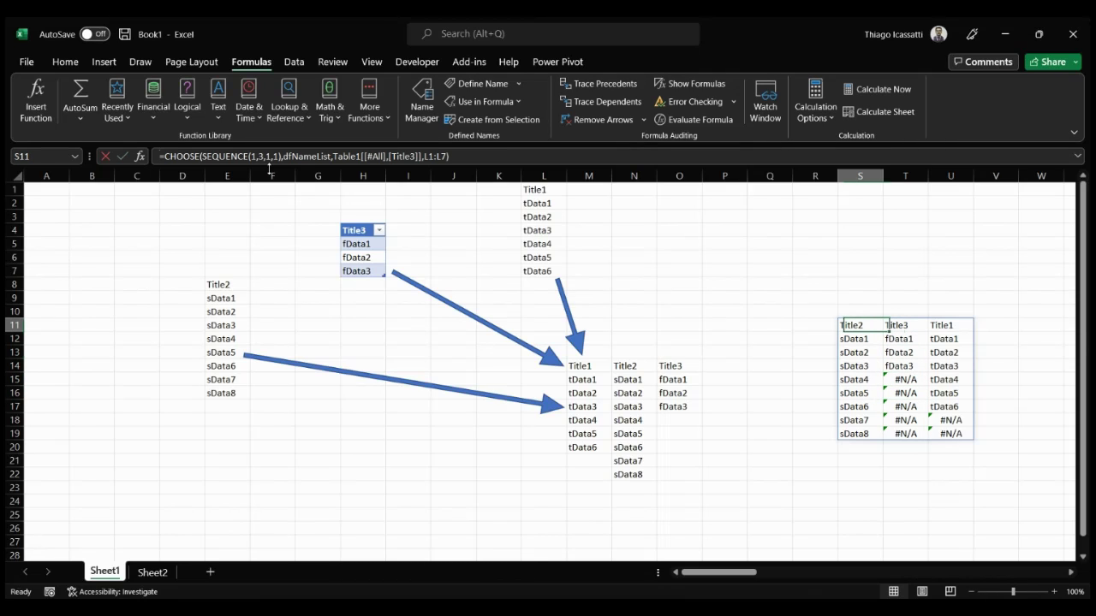
left_click(161, 156)
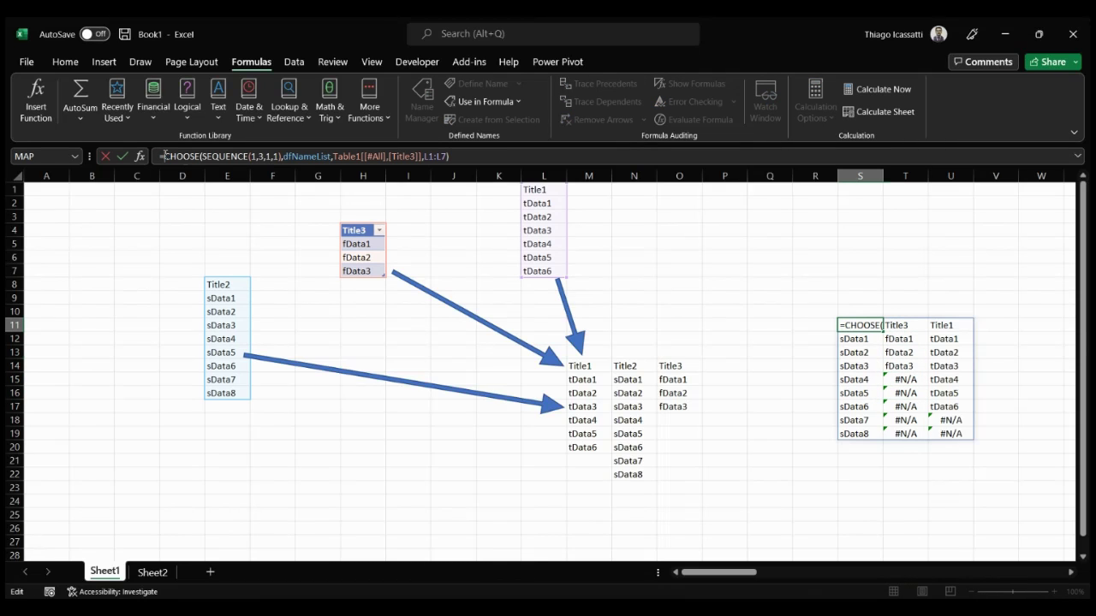
type("if")
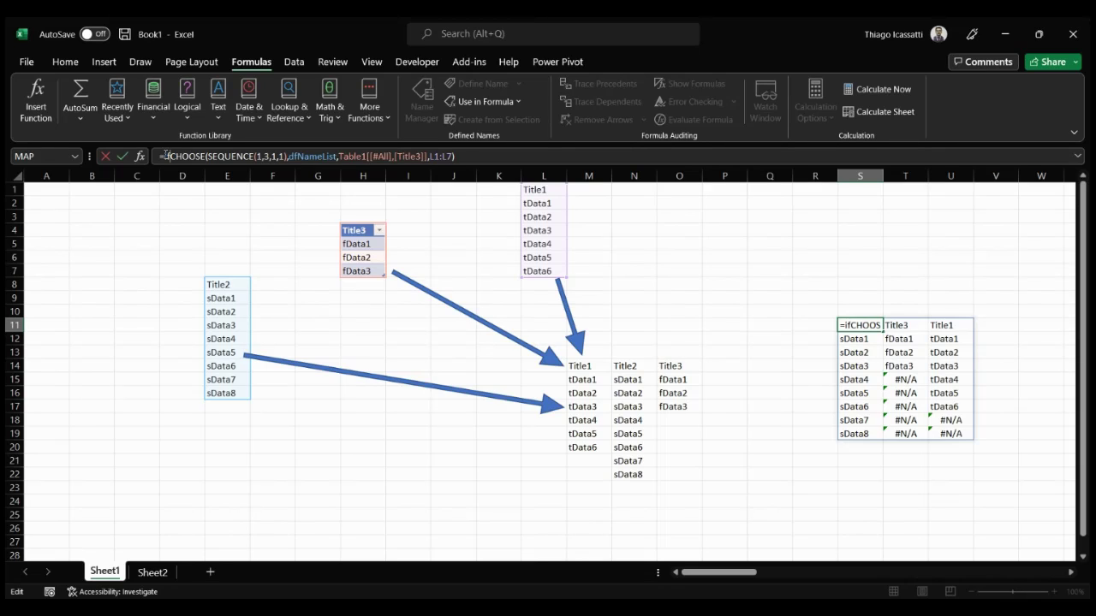
type("na")
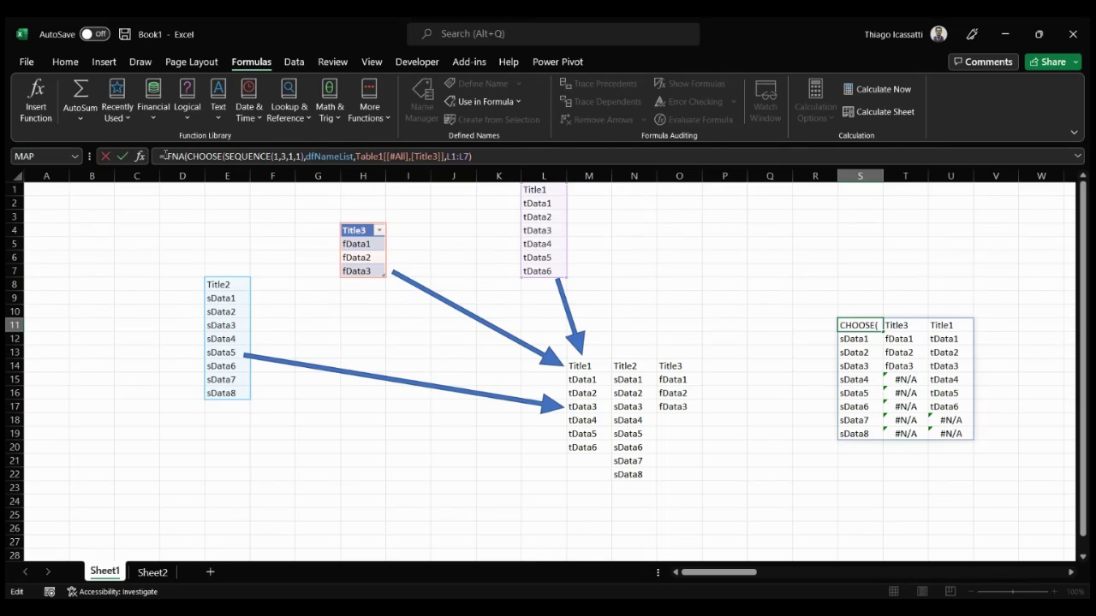
key("End")
type(",\"\")")
key("Return")
- Check the cells below the shorter Title3 and Title1 lists in the spill range
key("Up")
key("Right")
key("Right")
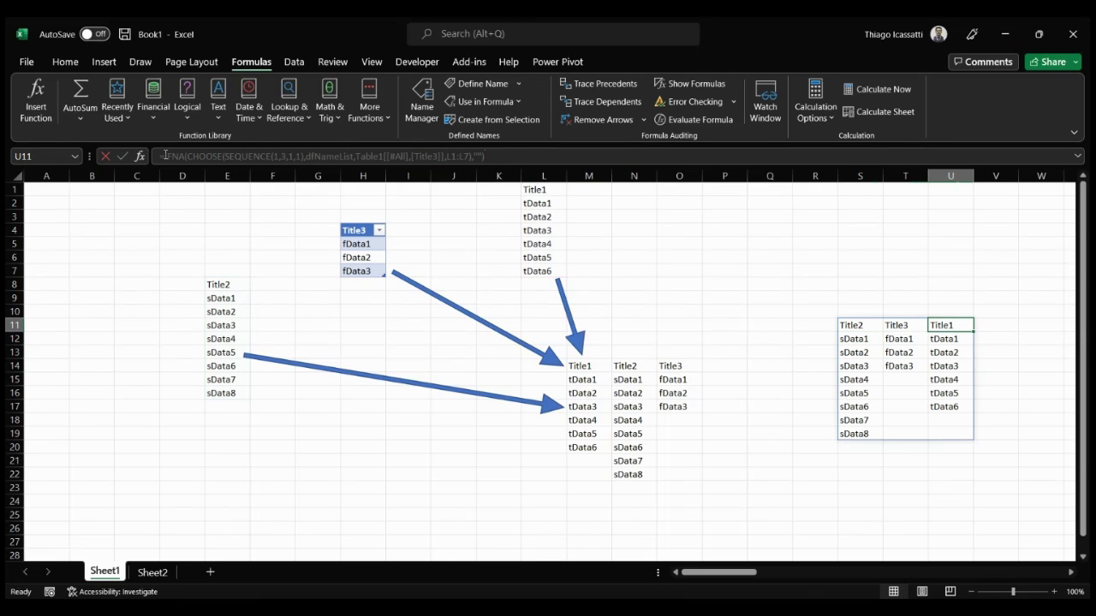
key("Left")
key("Down")
key("Down")
key("Down")
key("Down")
key("Down")
key("Down")
key("Down")
key("Down")
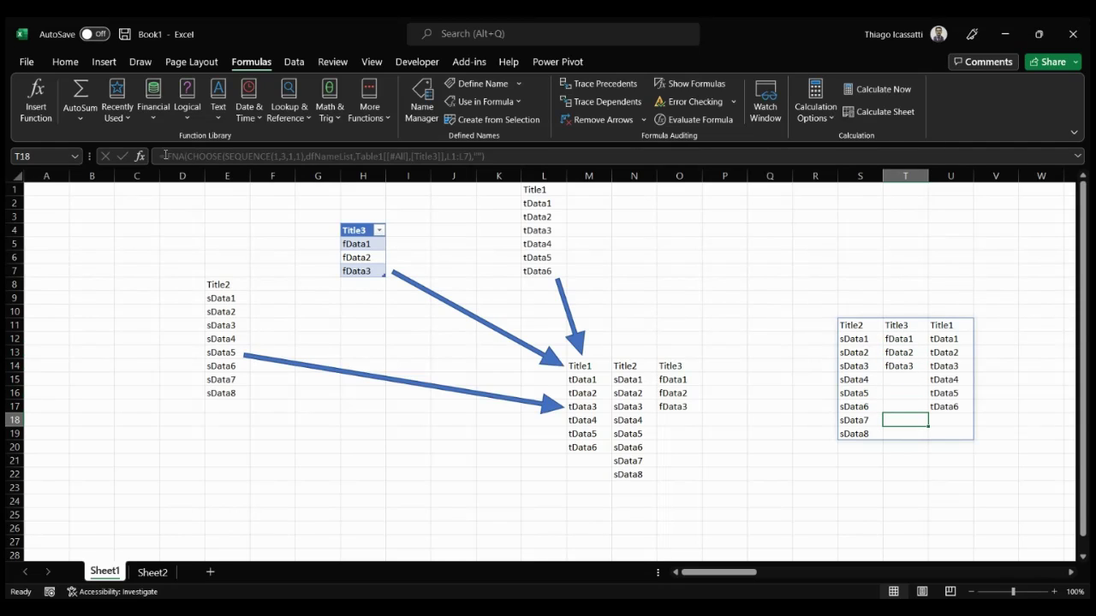
key("Right")
key("Up")
key("Up")
key("Up")
key("Up")
key("Up")
key("Up")
key("Up")
key("Up")
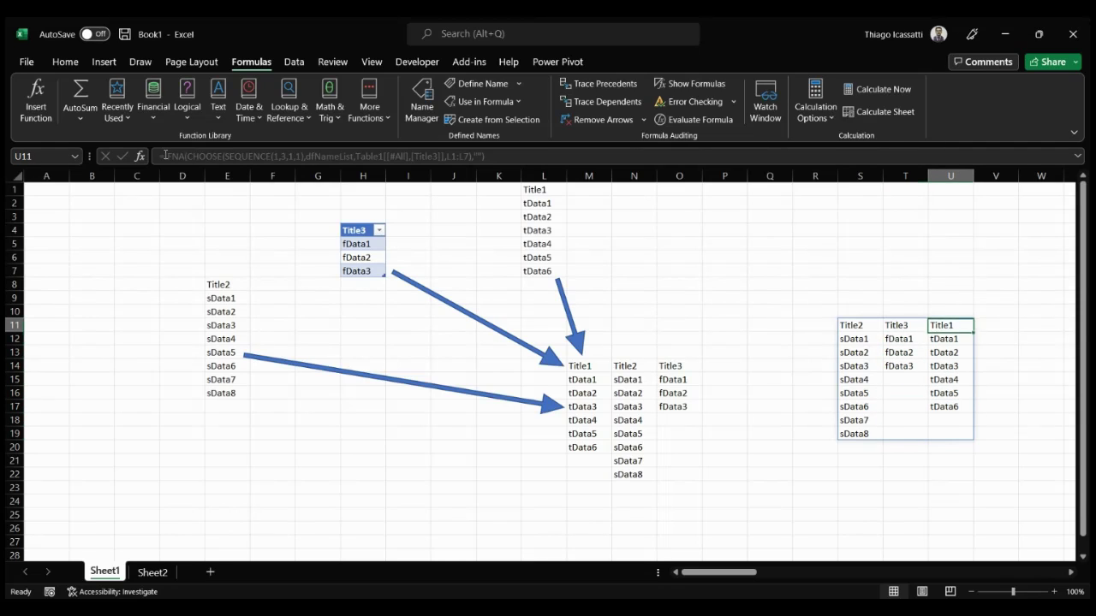
- Review the order of the column headers in S11:U11
key("Left")
key("Left")
key("Right")
key("Left")
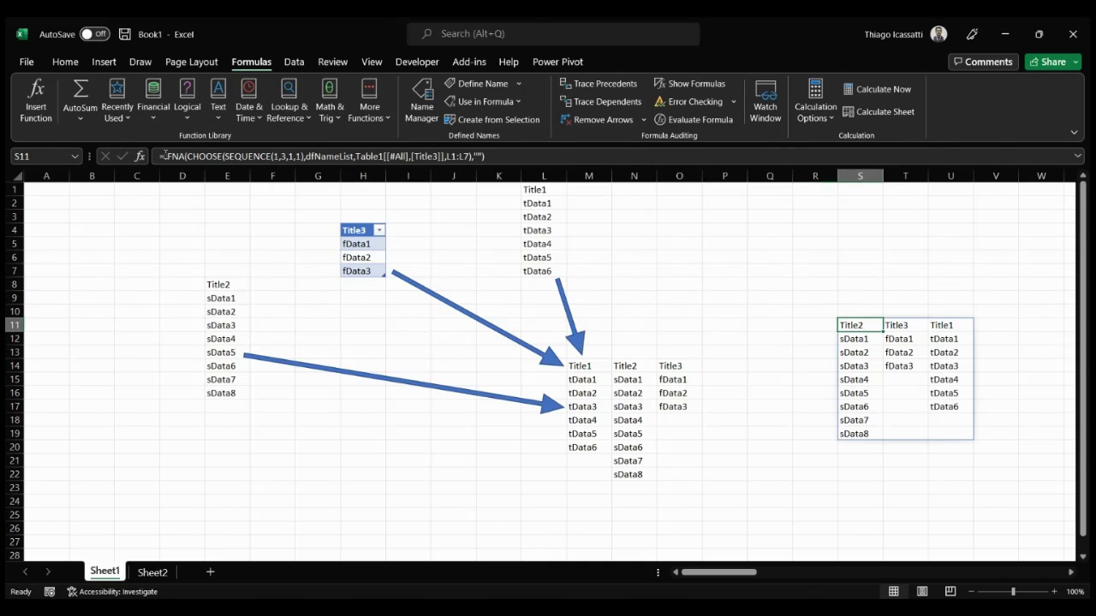
key("Right")
key("Left")
key("Right")
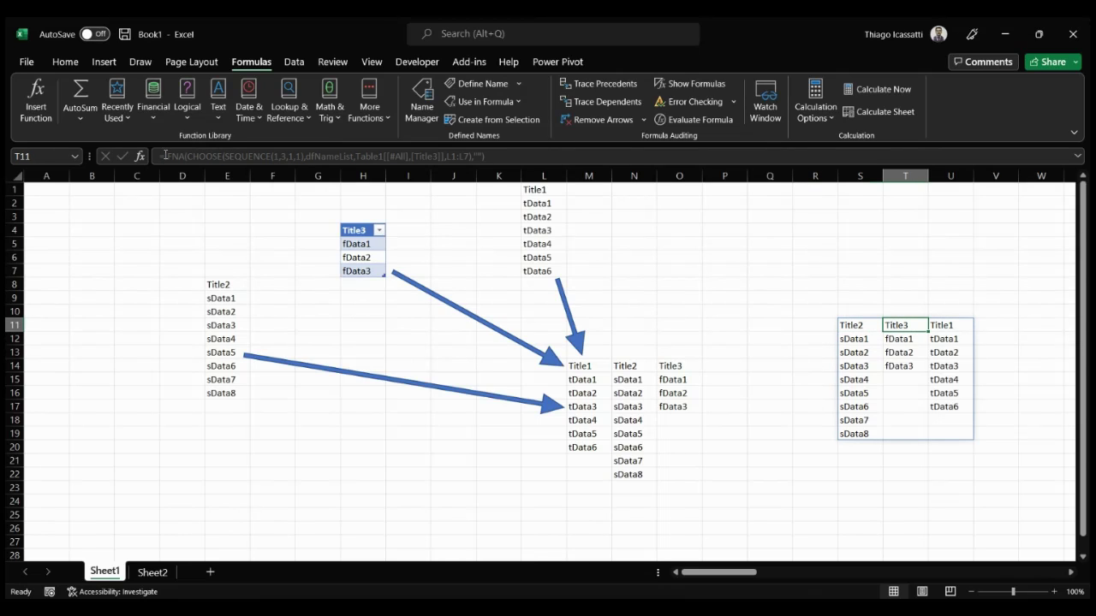
key("Right")
key("Left")
key("Left")
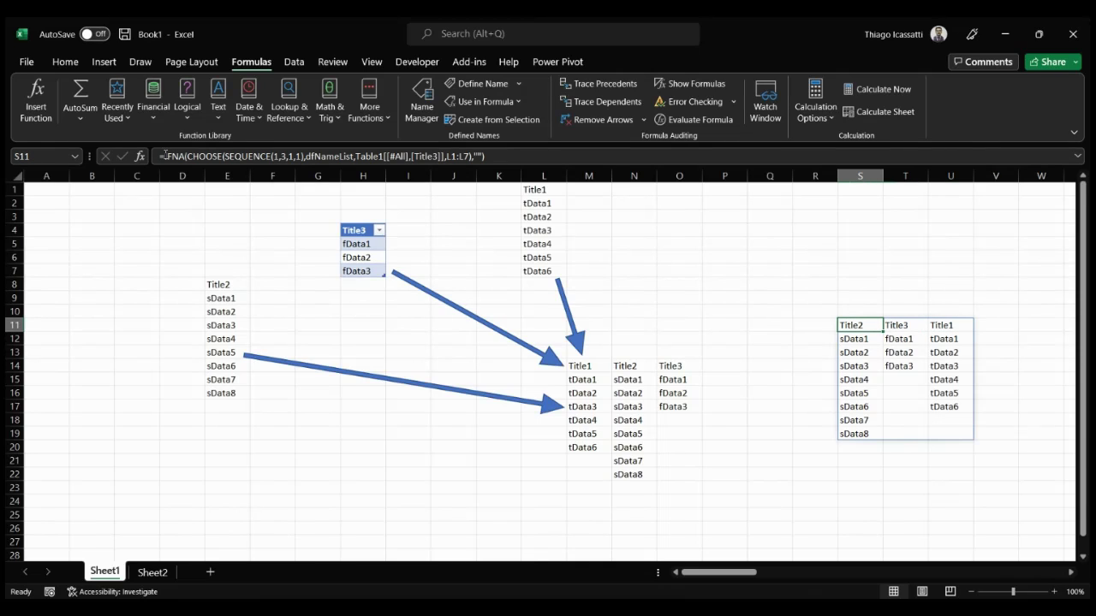
- Wrap the S11 formula in SORT with sort index 1, ascending order 1 and by-column TRUE
left_click(164, 155)
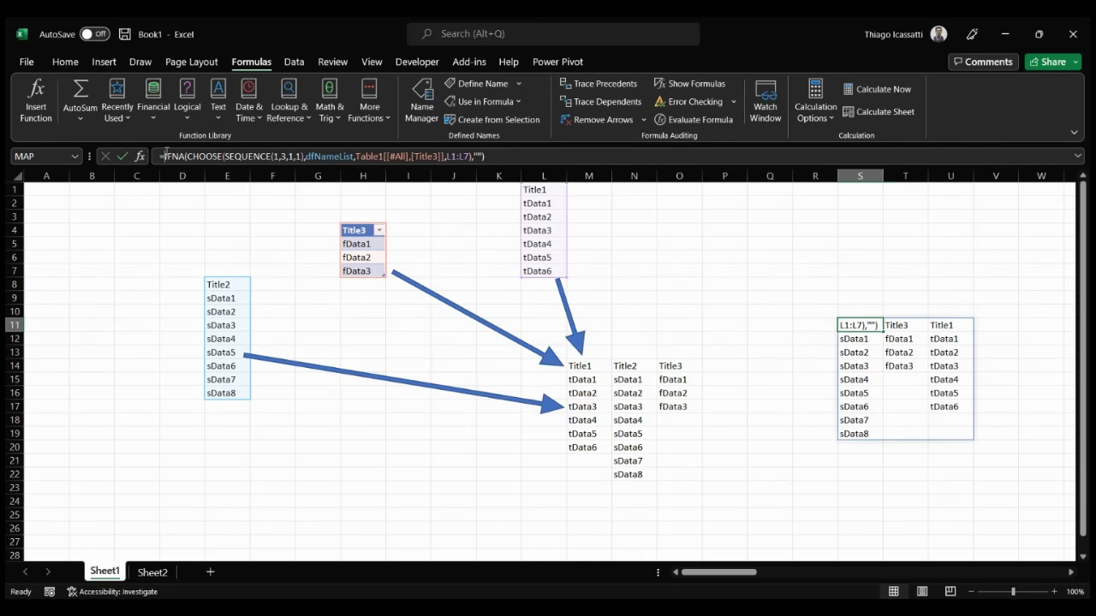
type("SORT(")
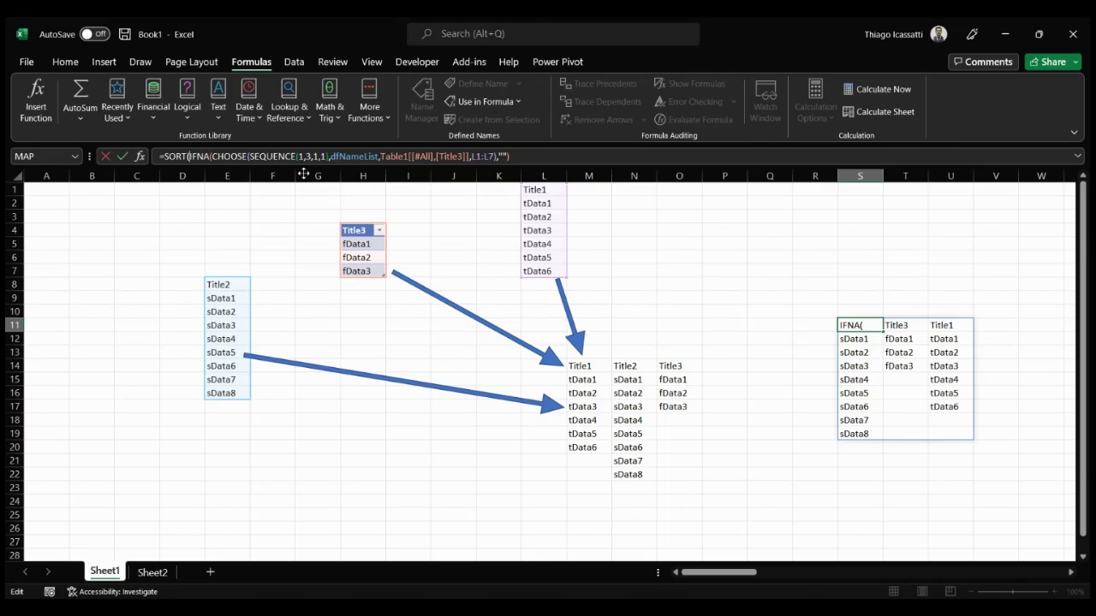
left_click(550, 158)
type(",1,1,")
type("TRUE")
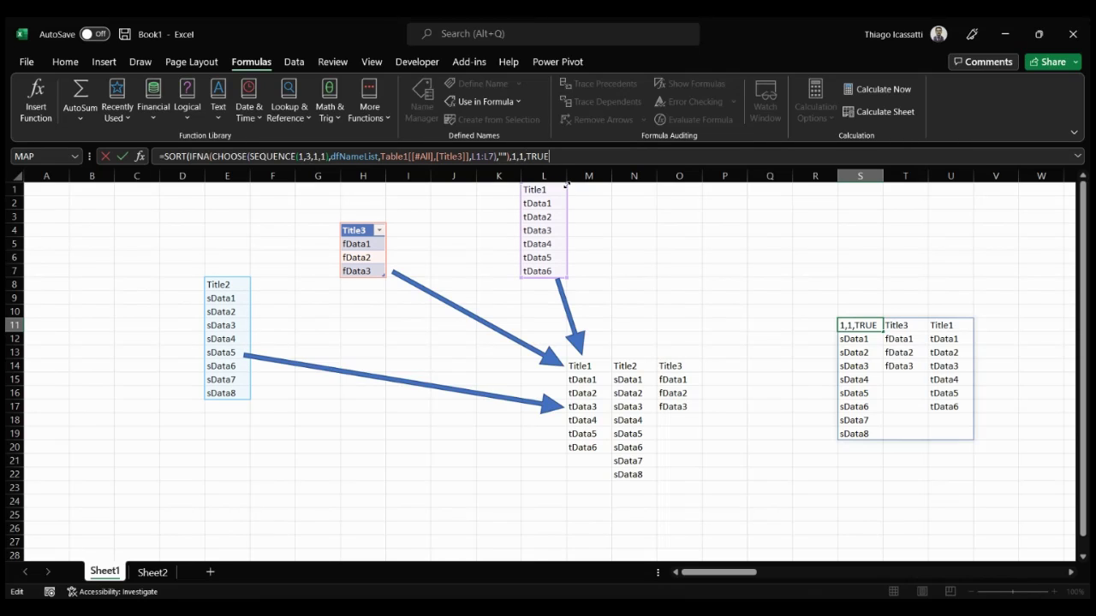
type(")")
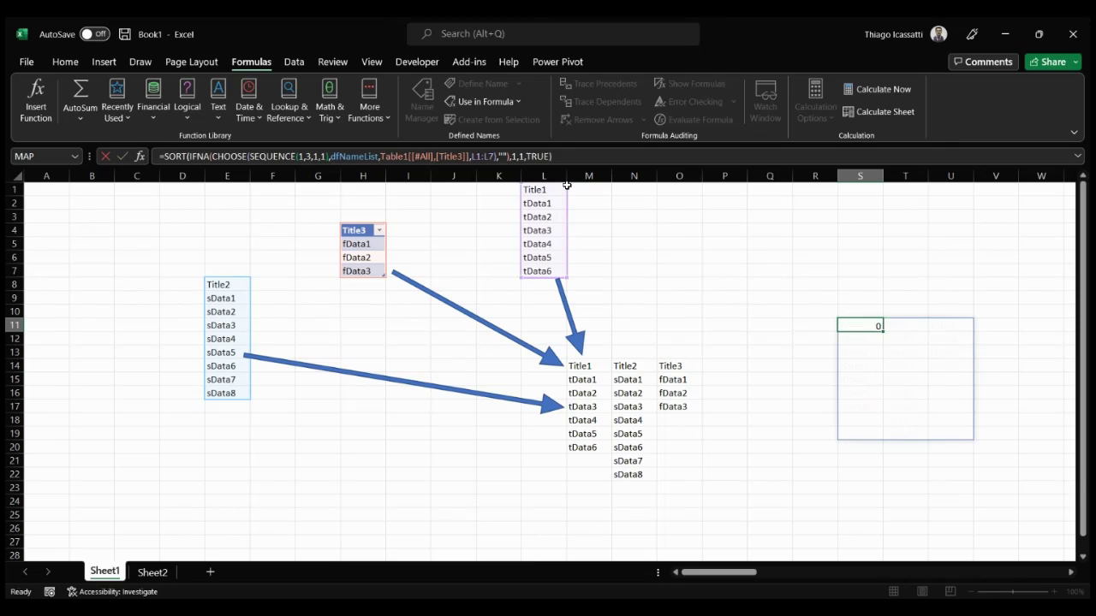
key("ctrl+Return")
- Review the header order of the sorted columns in S11:U11
key("Right")
key("Right")
key("Left")
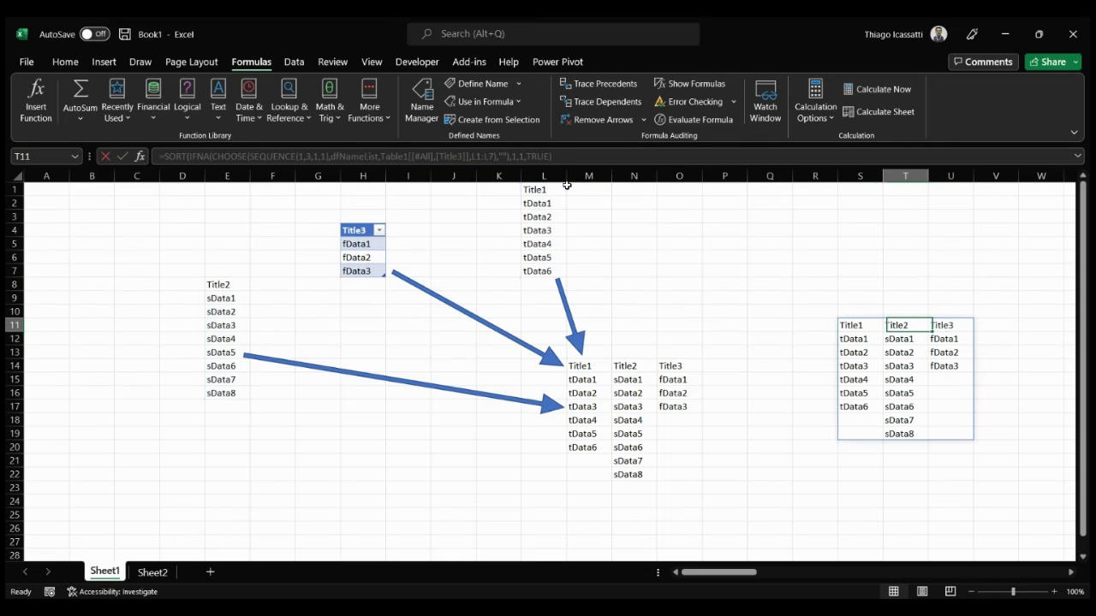
key("Left")
key("Right")
key("Right")
key("Left")
key("Left")
key("Left")
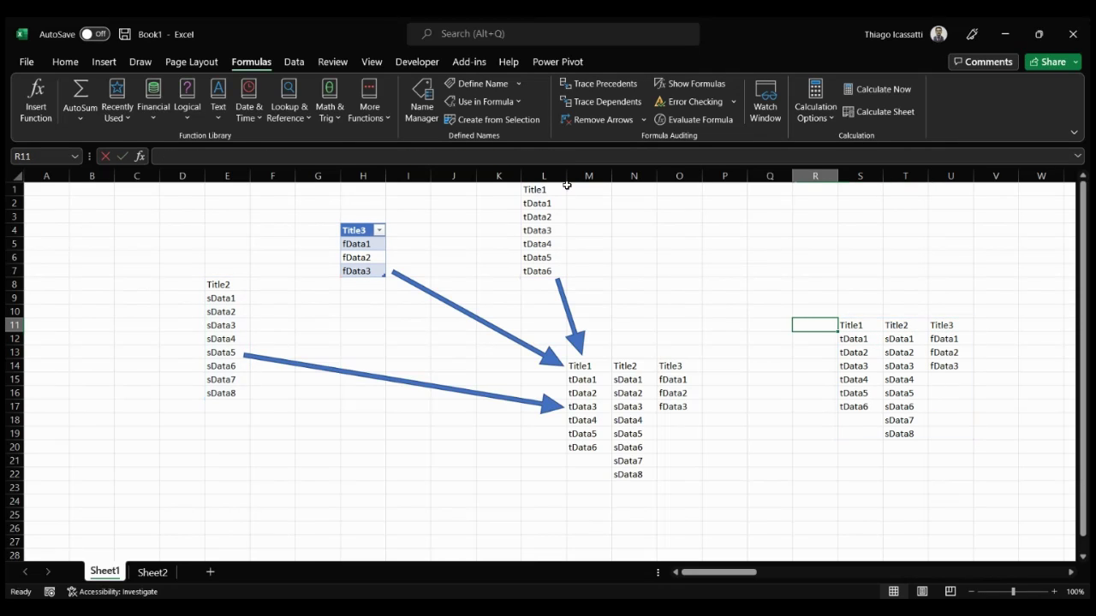
- Examine the header row of the sorted spill range, from Title1 through Title3, and the cells beside it
key("Right")
key("Left")
key("Right")
key("Right")
key("Right")
key("Right")
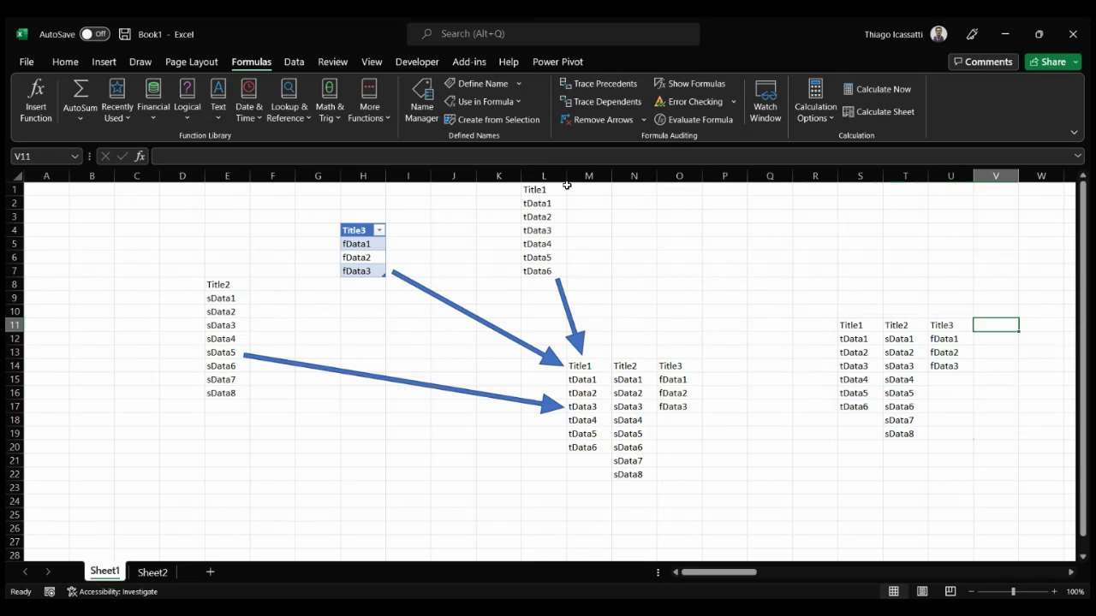
key("Left")
key("Left")
key("Left")
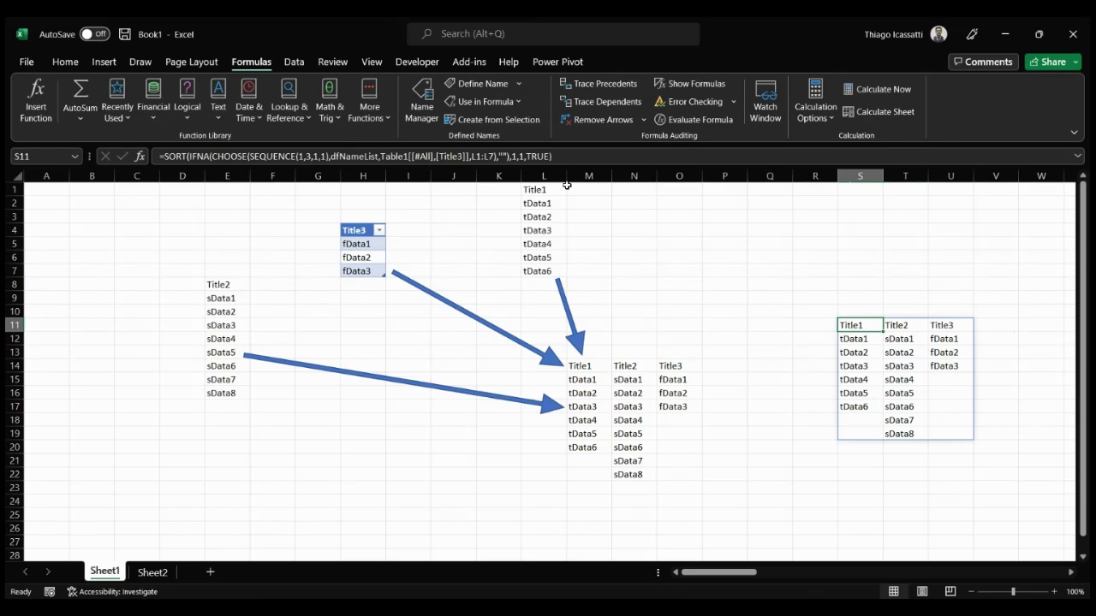
key("Right")
key("Right")
key("Left")
key("Left")
- Examine the first two data rows, S12:U13, across the three sorted columns
key("Down")
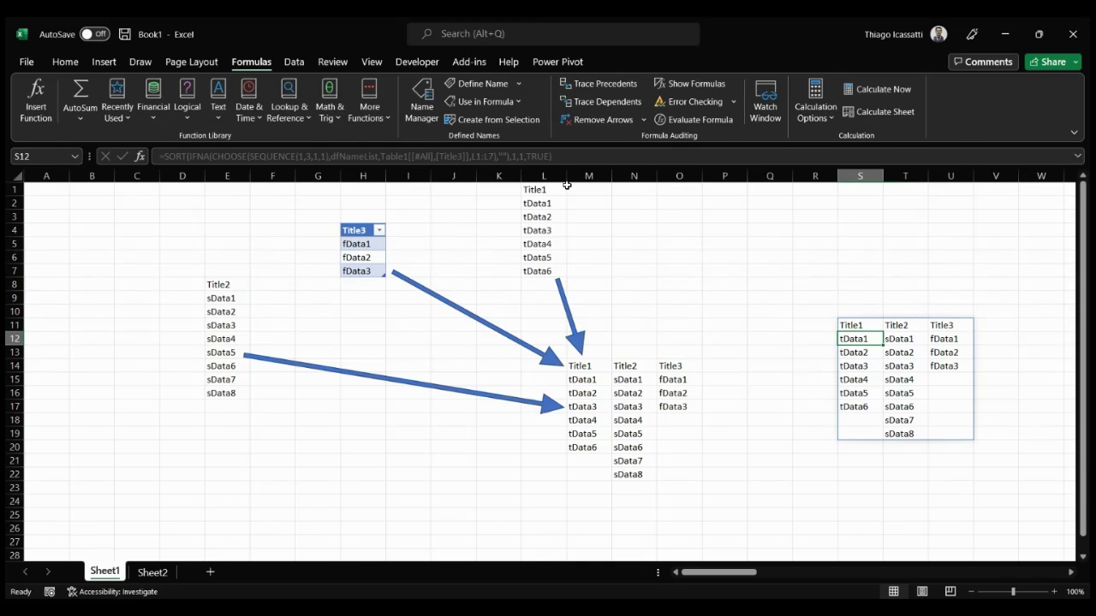
key("Right")
key("Right")
key("Left")
key("Left")
key("Right")
key("Right")
key("Left")
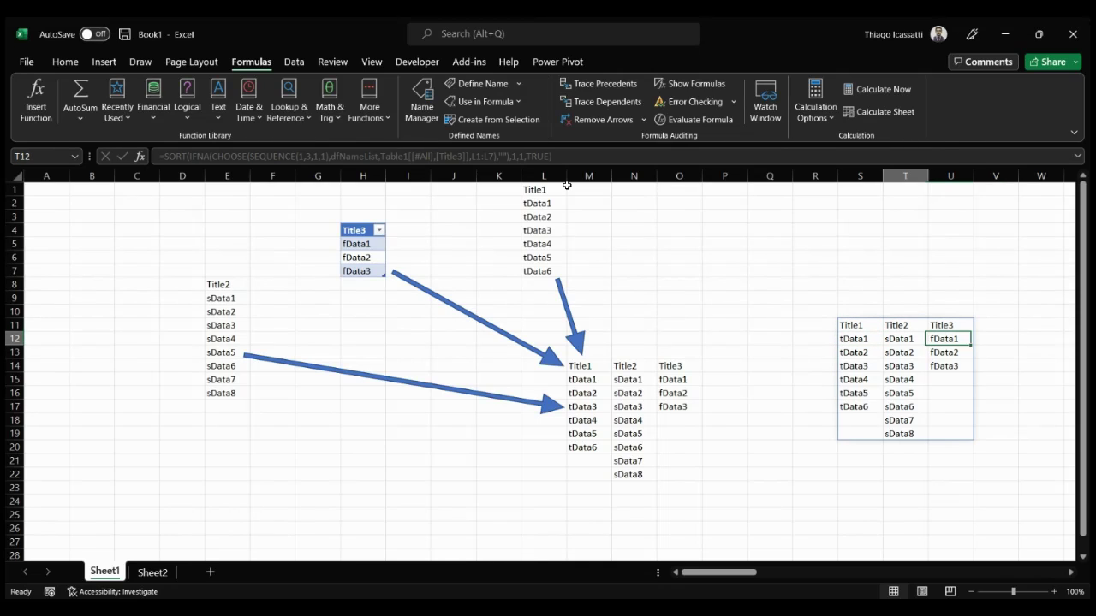
key("Left")
key("Down")
key("Right")
key("Right")
key("Right")
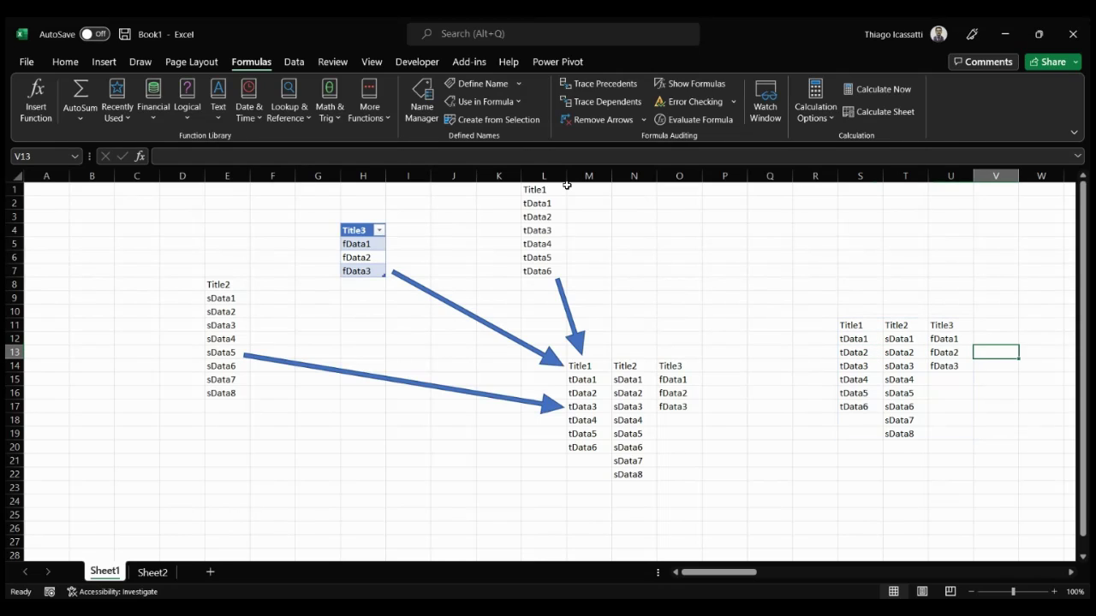
key("Left")
key("Left")
key("Left")
key("Up")
key("Up")
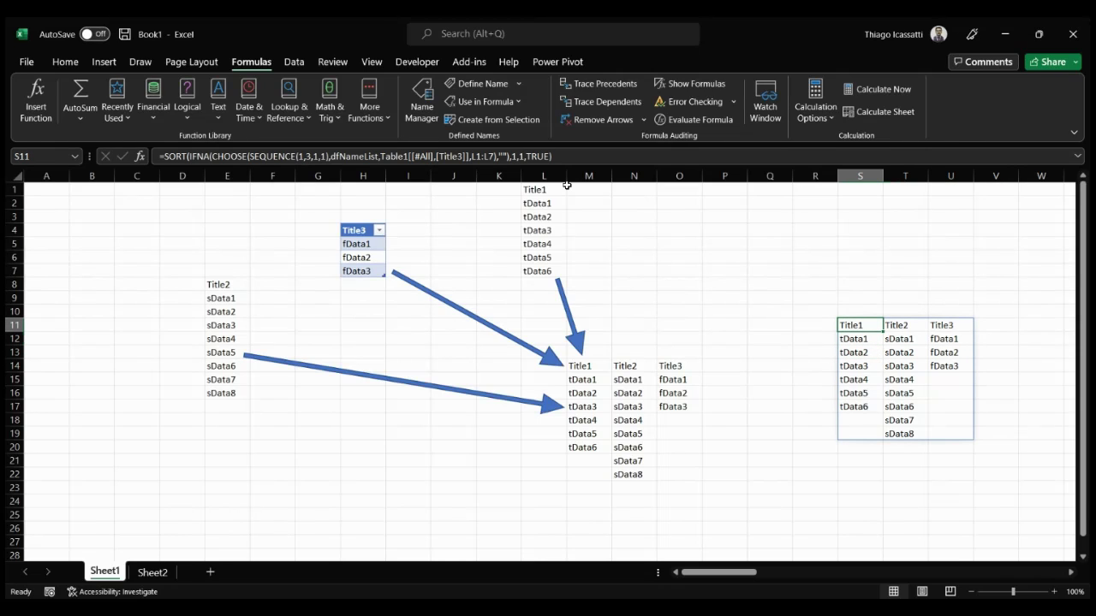
- Check the entries down the Title1 column of the spill range that starts in S11
key("Right")
key("Right")
key("Left")
key("Left")
key("Down")
key("Down")
key("Down")
key("Down")
key("Down")
key("Down")
key("Down")
key("Down")
key("Down")
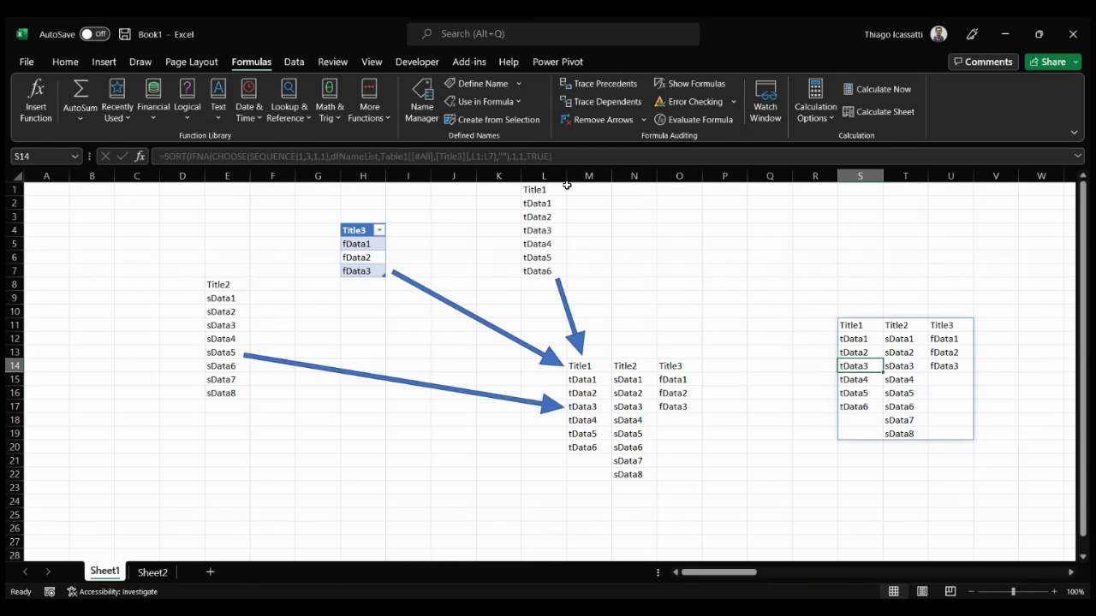
key("Up")
key("Up")
key("Up")
key("Up")
key("Up")
key("Up")
key("Up")
key("Up")
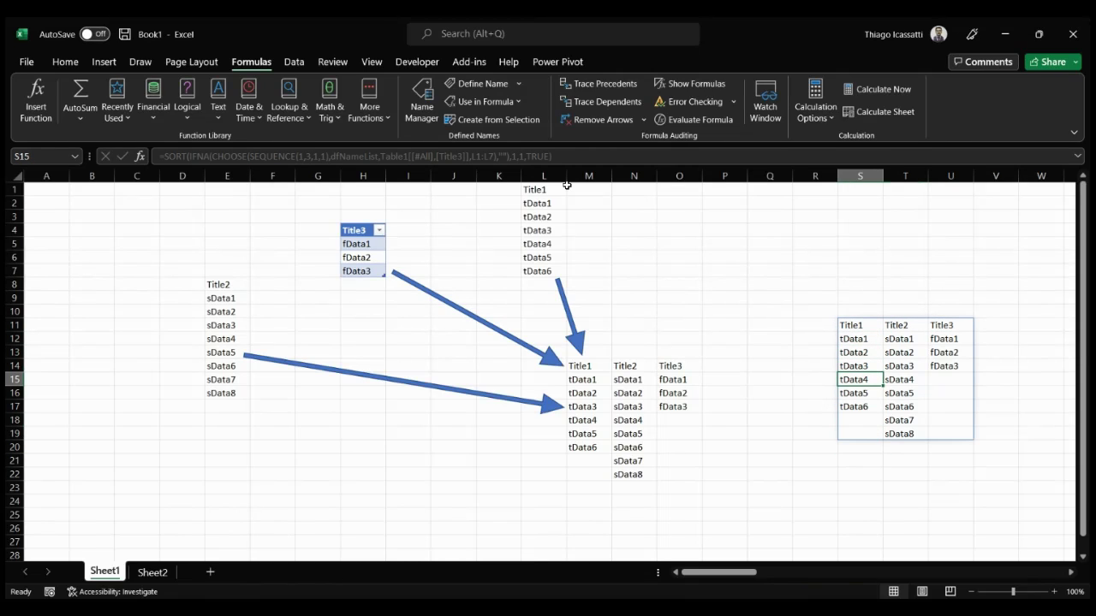
key("Down")
key("Down")
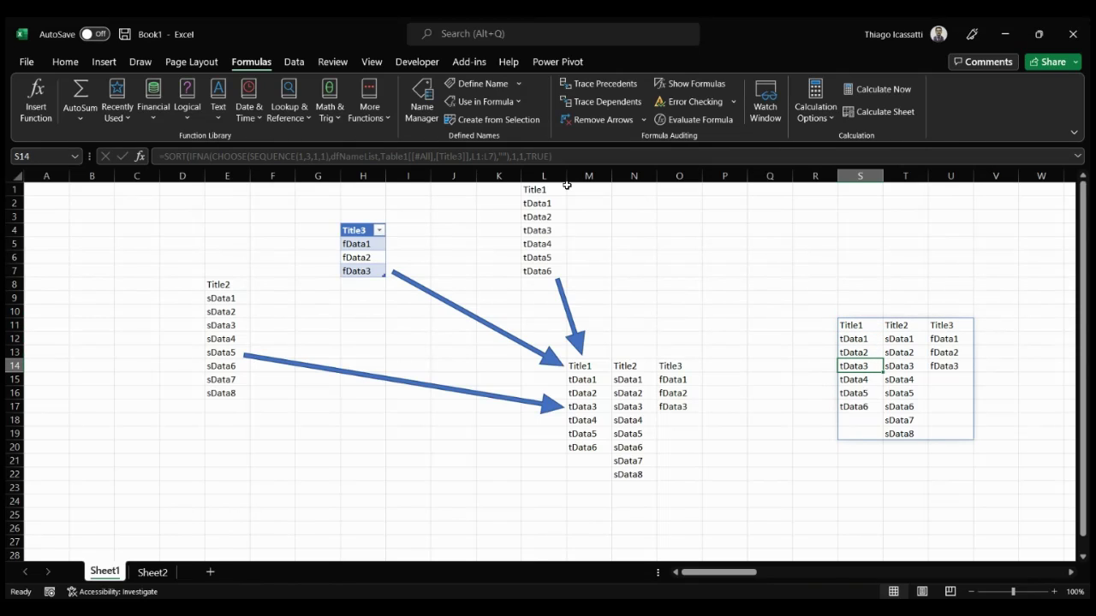
- Compare the SORT formula in S11 with the one in M14
key("Up")
key("Up")
key("Up")
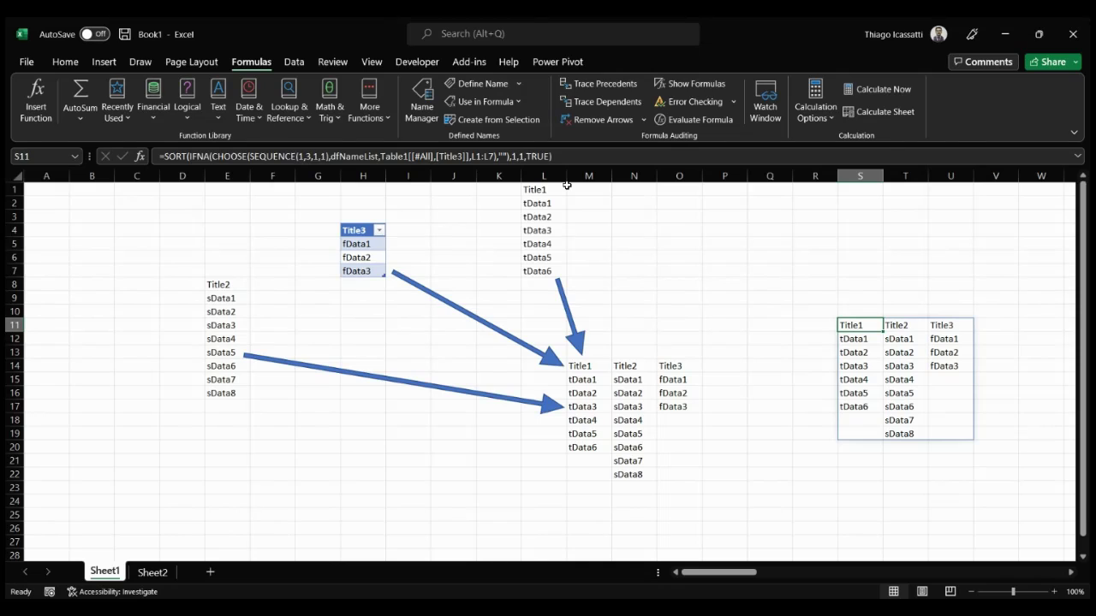
left_click(592, 367)
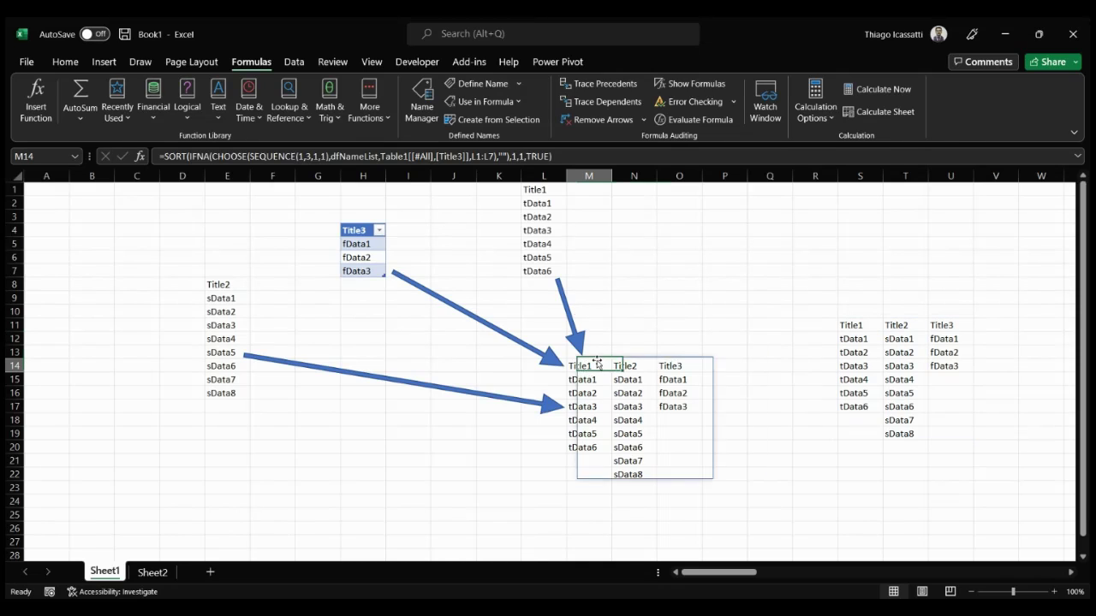
left_click(861, 326)
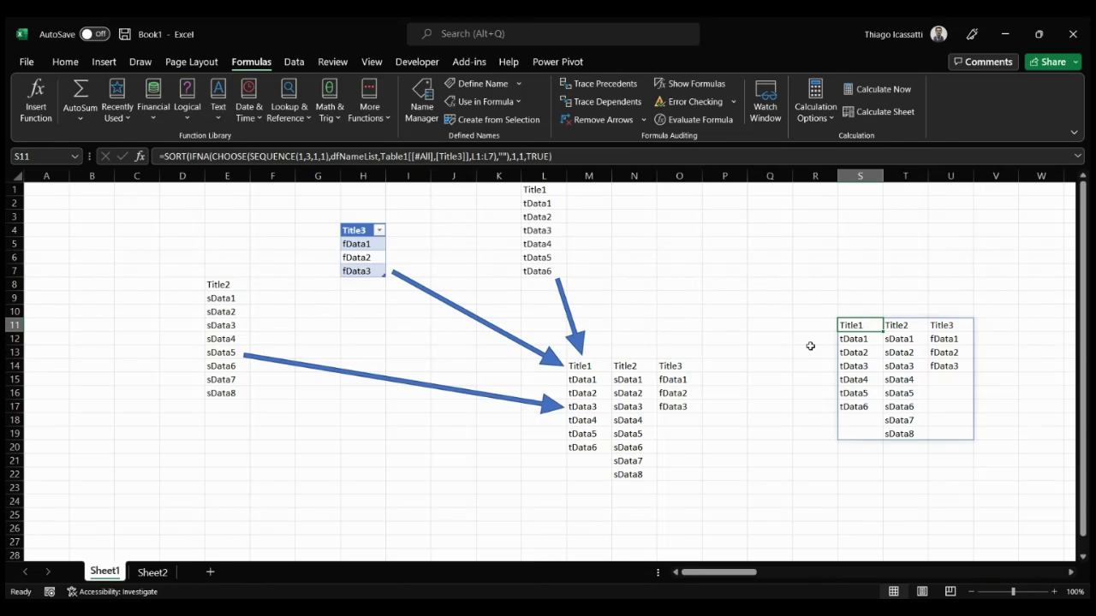